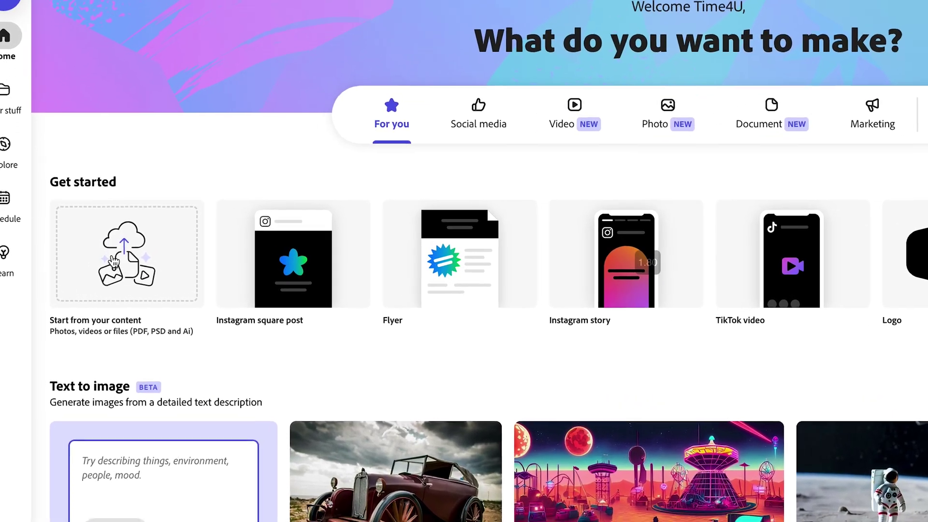
- Add the portrait photo from your own files and open its crop options
left_click(121, 259)
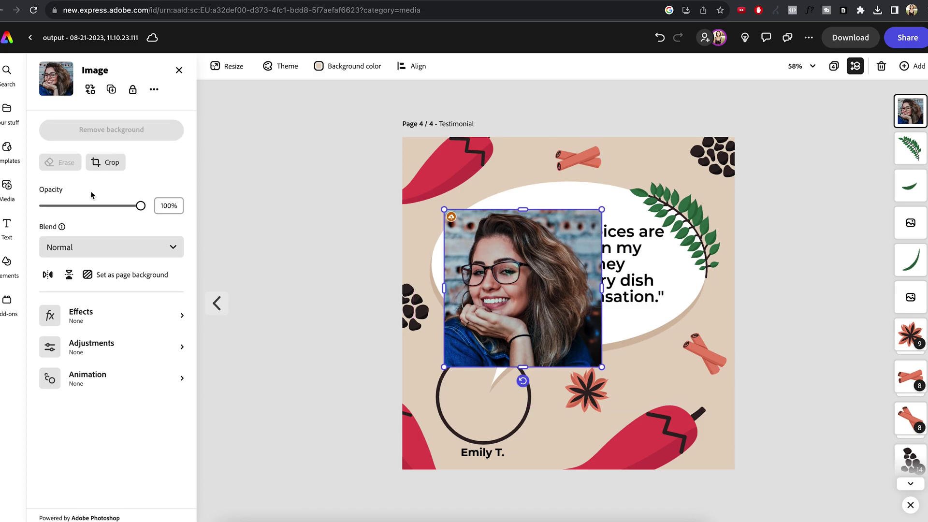
left_click(100, 160)
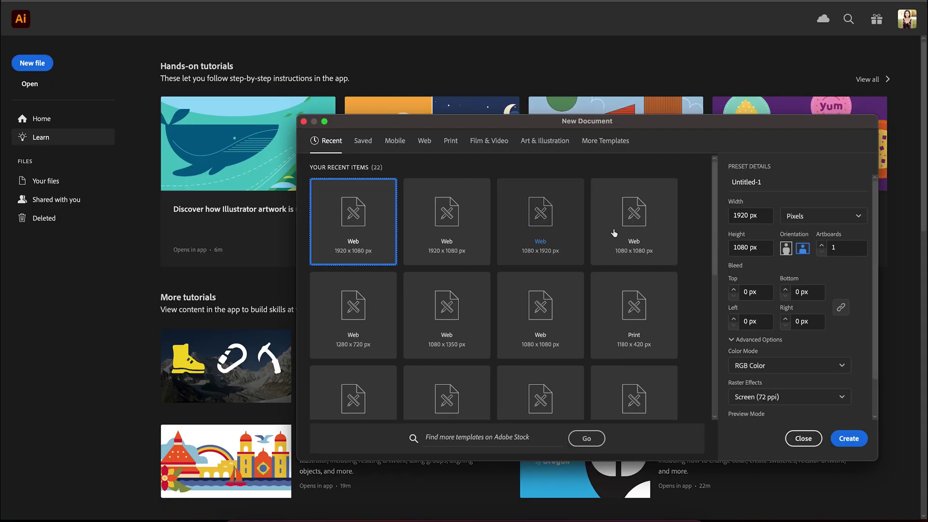
- Create a web document at 1080 × 1080 px with 5 artboards
left_click(649, 247)
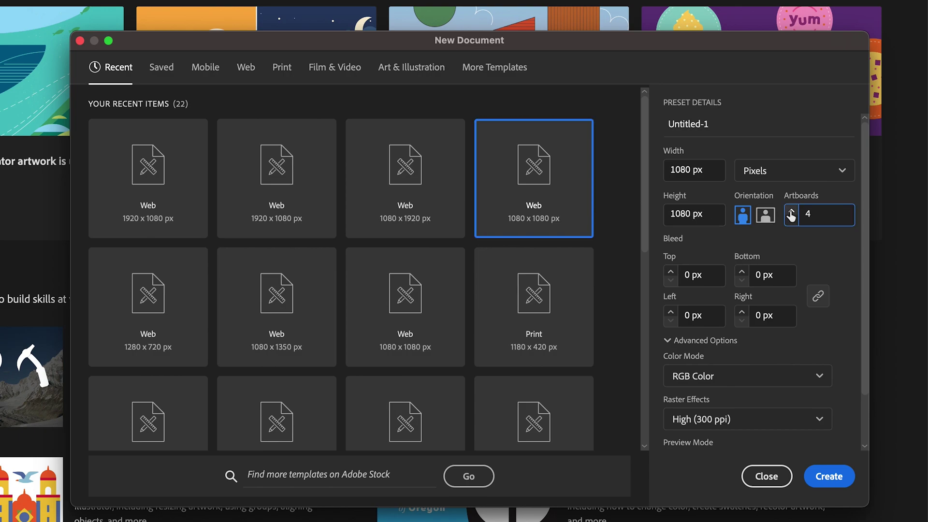
left_click(830, 475)
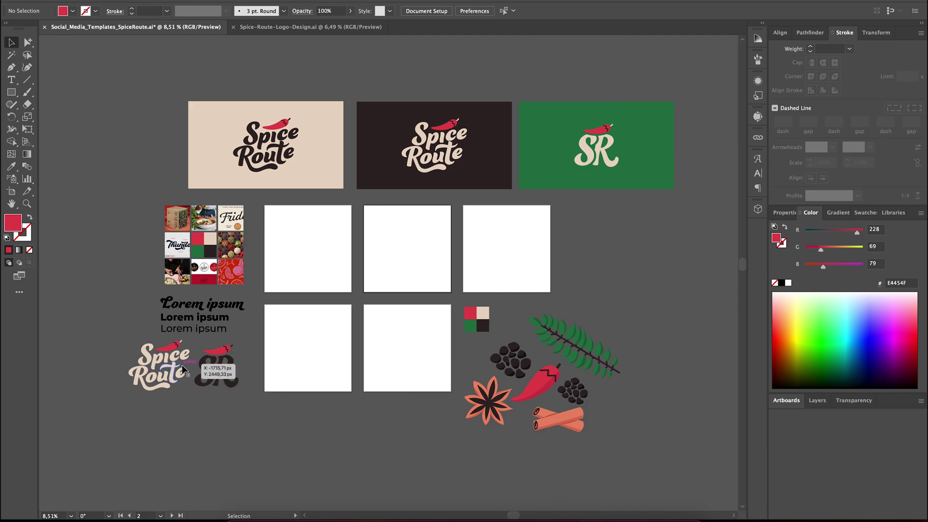
- Drag the SR monogram next to the small Spice Route logo
left_click_drag(182, 364, 182, 364)
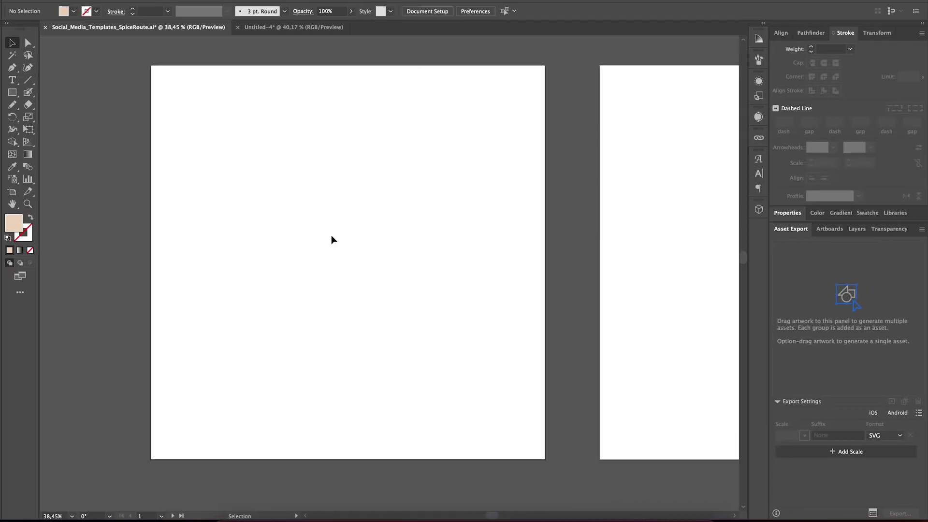
- Cover the Quote artboard with a rectangle filled with the chili spice pattern
key("m")
mouse_move(147, 85)
left_mouse_down()
mouse_move(541, 460)
mouse_move(545, 483)
left_mouse_up()
key("v")
left_click(867, 213)
left_click(869, 259)
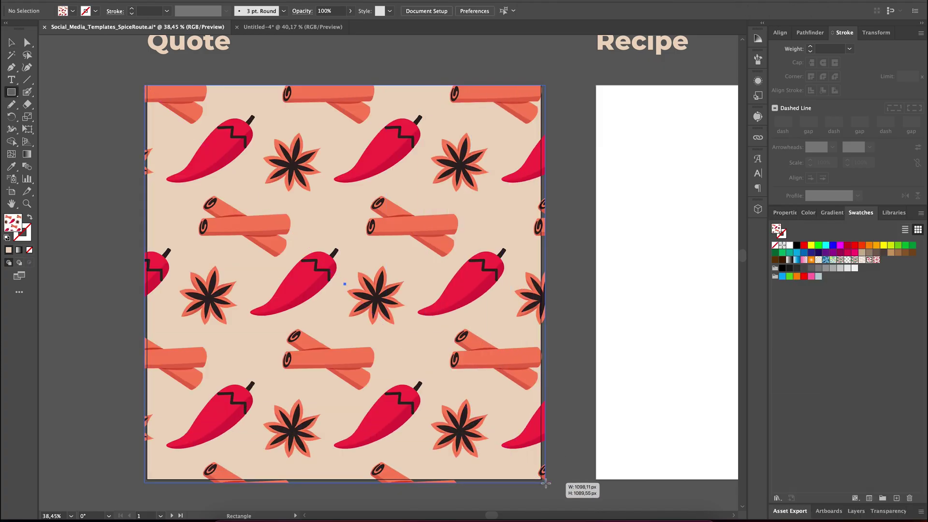
key("shift+ctrl+a")
- Draw a white rectangle over the pattern and round its corners and bottom edge
key("m")
mouse_move(221, 171)
left_mouse_down()
mouse_move(440, 373)
mouse_move(492, 392)
left_mouse_up()
scroll(441, 311, "up", 2)
key("n")
left_click_drag(185, 370, 222, 365)
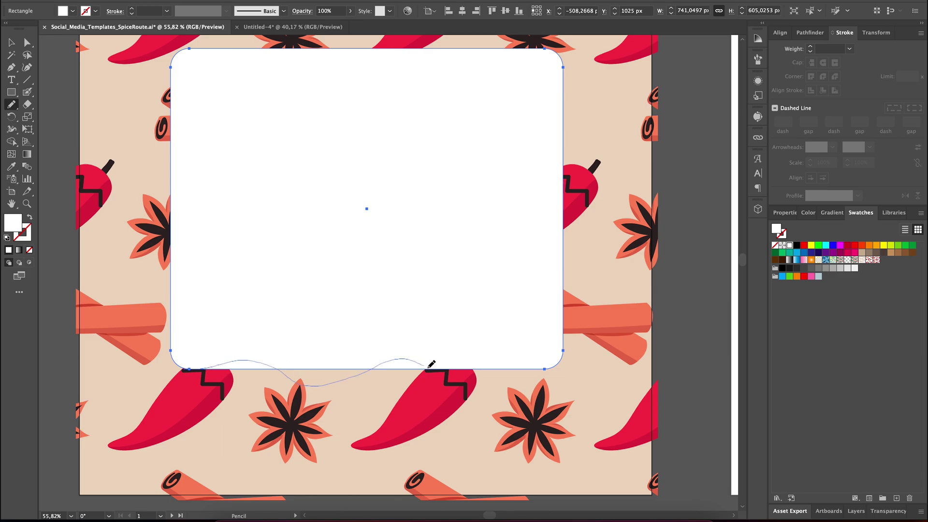
left_click_drag(546, 371, 567, 322)
- Reshape the white frame's top, right and left edges into waves
scroll(566, 348, "up", 1)
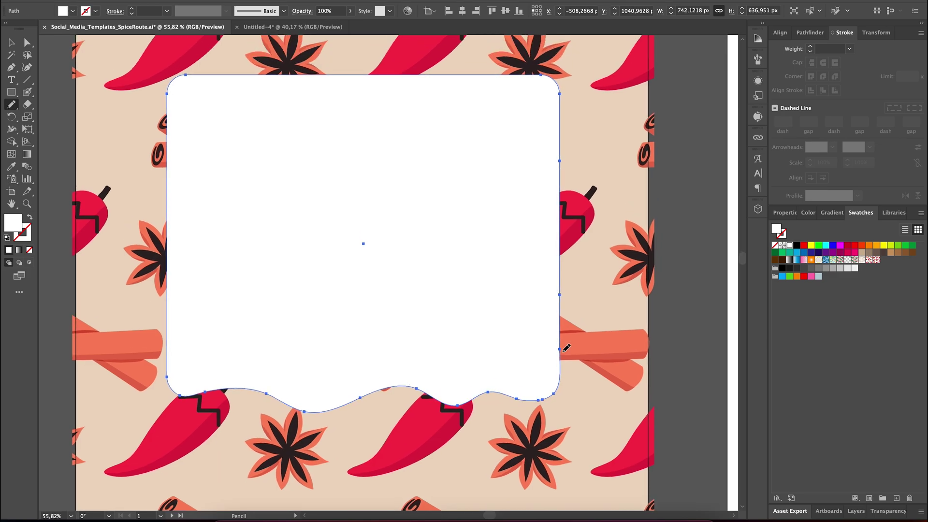
left_click_drag(441, 84, 486, 73)
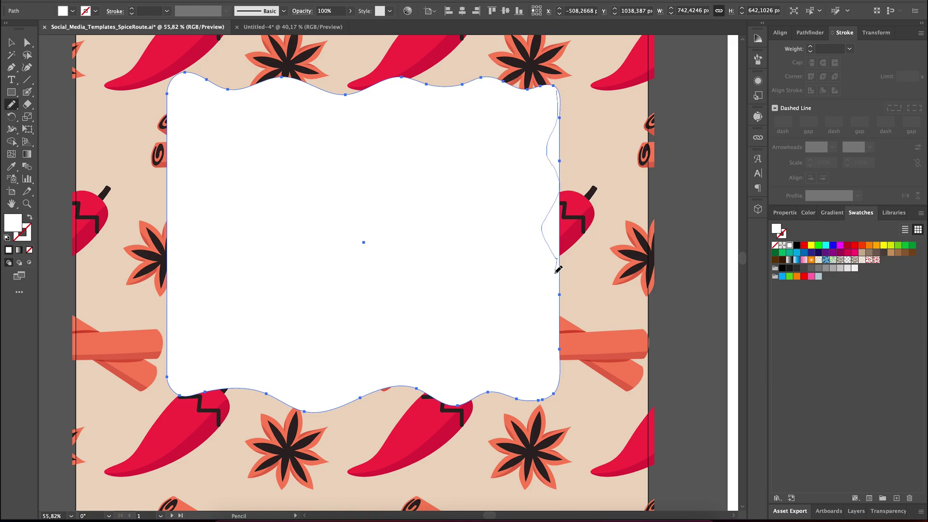
left_click_drag(558, 269, 561, 383)
left_click_drag(552, 322, 556, 255)
scroll(216, 366, "left", 2)
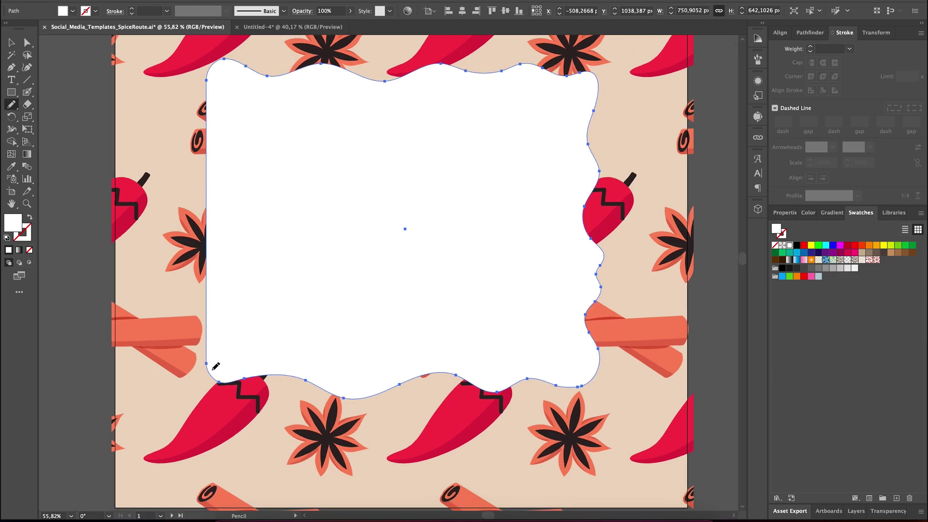
left_click_drag(228, 343, 208, 175)
scroll(207, 241, "up", 3)
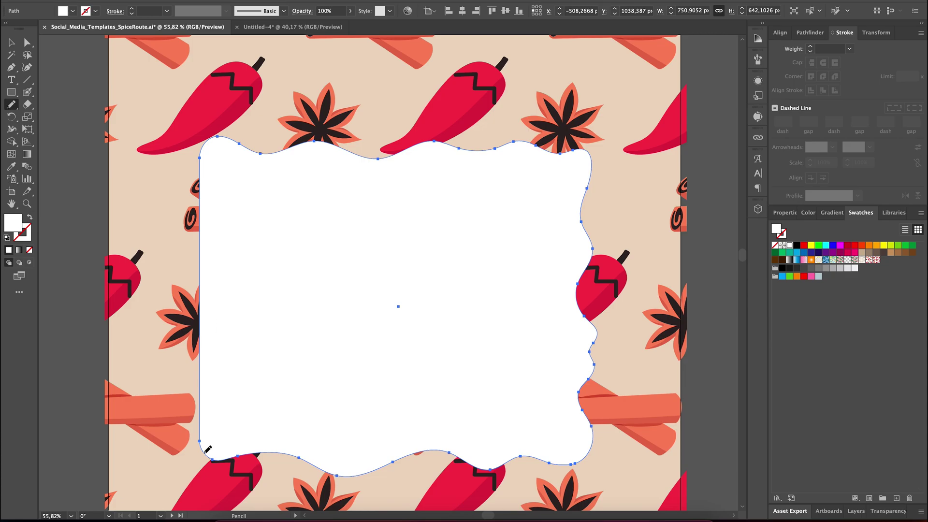
left_click_drag(211, 303, 205, 242)
scroll(199, 97, "down", 1)
scroll(198, 97, "up", 1)
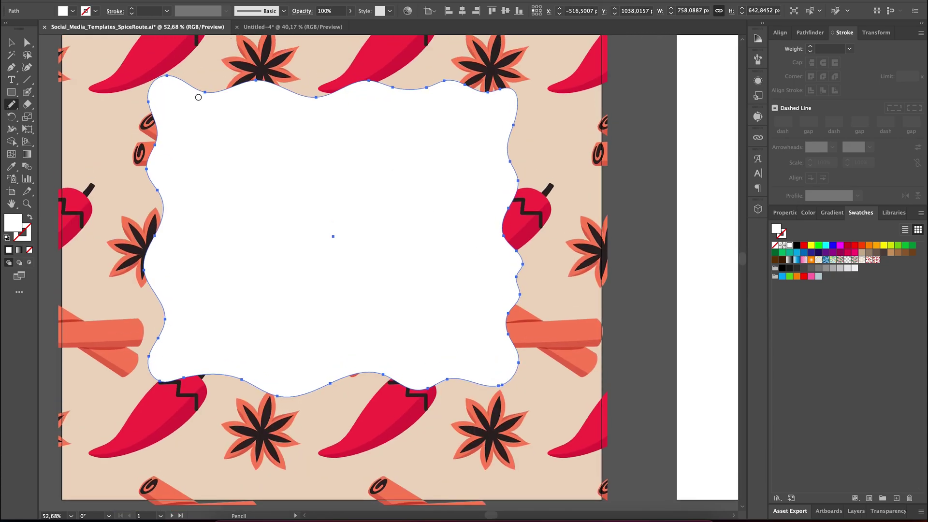
left_click_drag(429, 87, 488, 88)
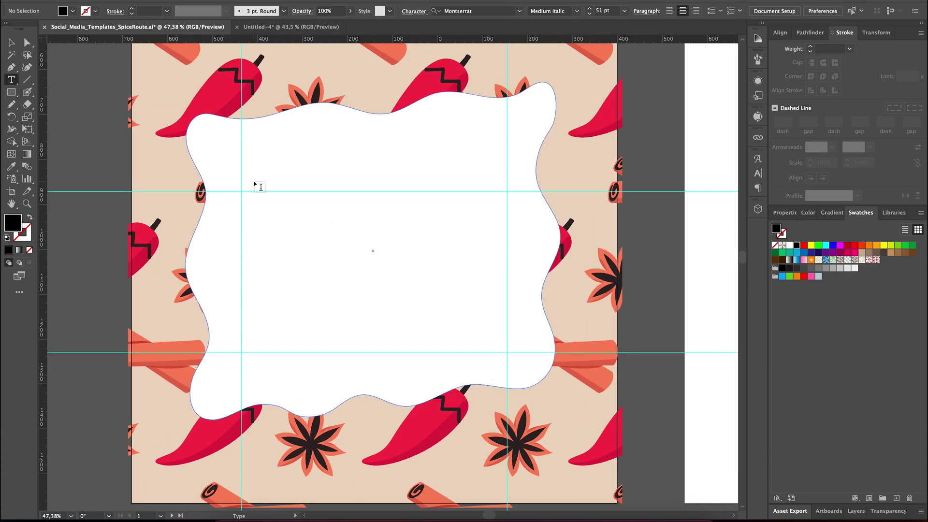
- Add a placeholder paragraph in the frame and an enlarged, outlined “ quote mark above it
left_click_drag(242, 192, 510, 356)
key("Escape")
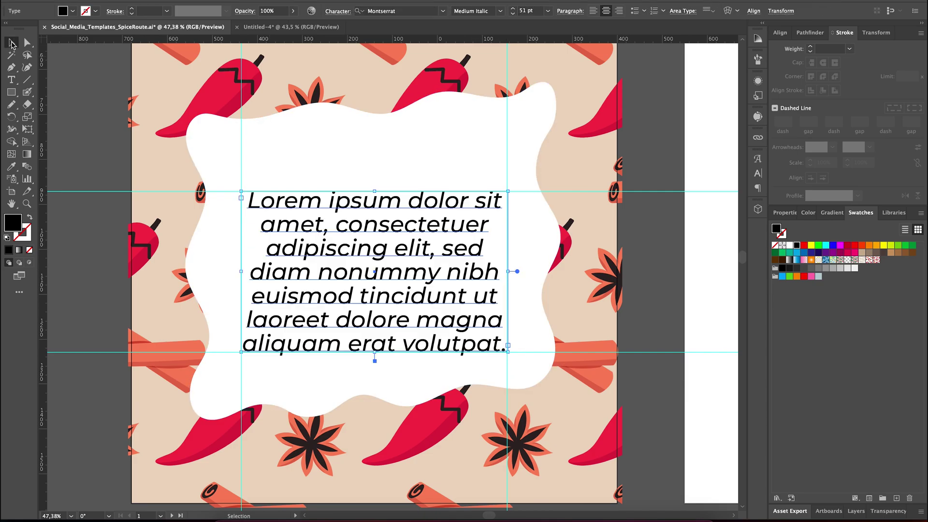
left_click(355, 158)
type("“")
key("Escape")
key("ctrl+shift+o")
left_click_drag(360, 150, 385, 160)
scroll(385, 160, "up", 2)
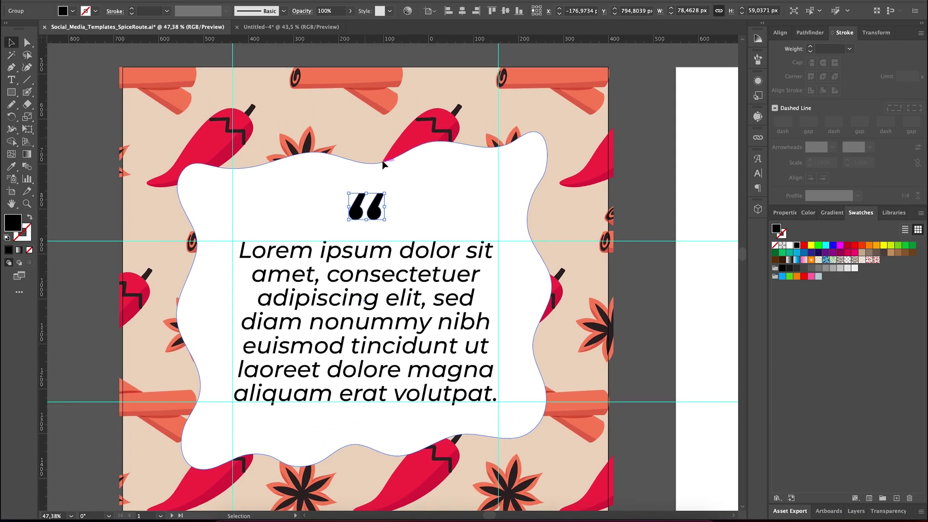
- Give the quote mark a sampled coral fill and add a centred 'Sirname' name line
key("i")
left_click(333, 67)
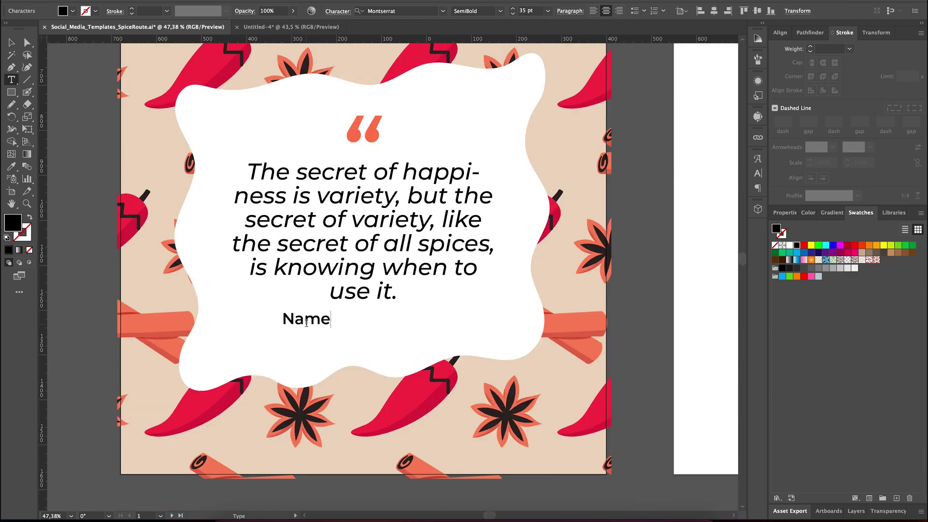
type("Sirname")
key("Escape")
left_click_drag(256, 326, 306, 332)
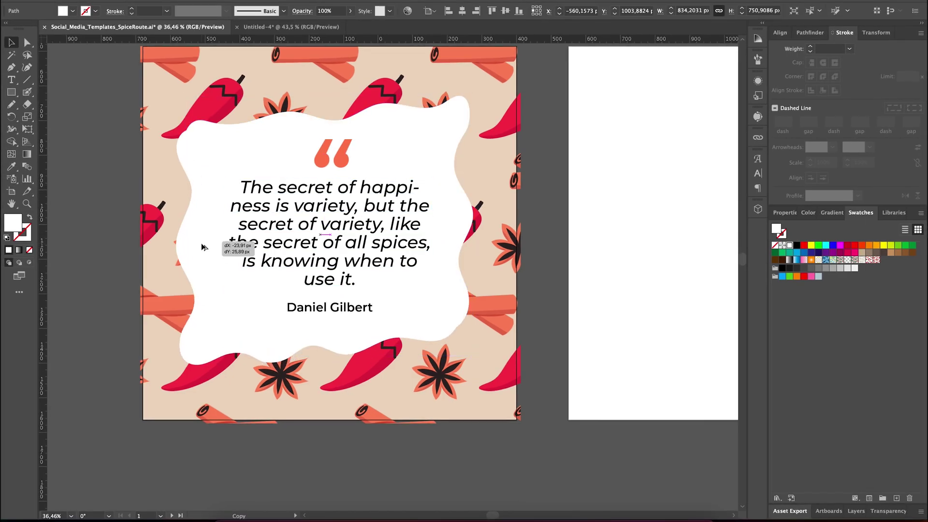
- Fill the wavy frame copy beige, with Multiply blending at 64% opacity
left_click(207, 244)
scroll(249, 62, "up", 3)
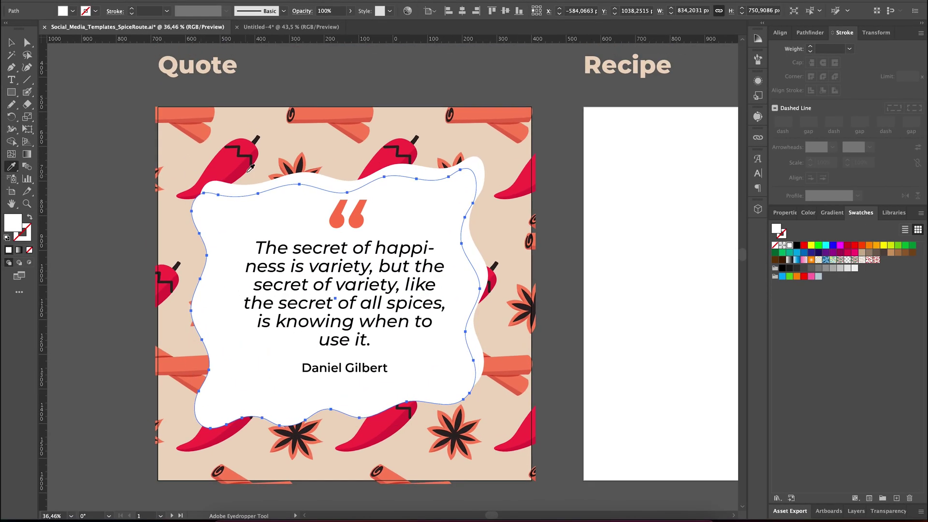
key("i")
left_click(250, 61)
scroll(249, 62, "down", 3)
key("v")
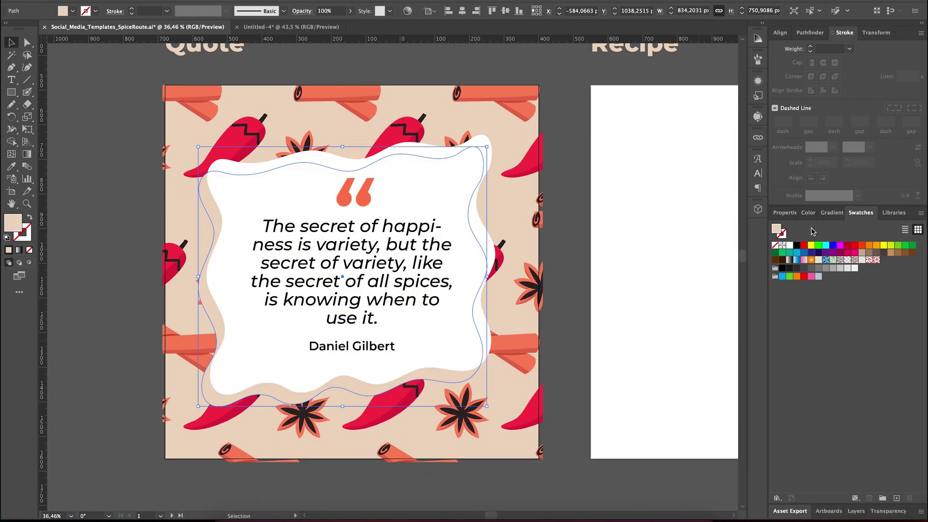
left_click(889, 511)
left_click(796, 449)
left_click(795, 286)
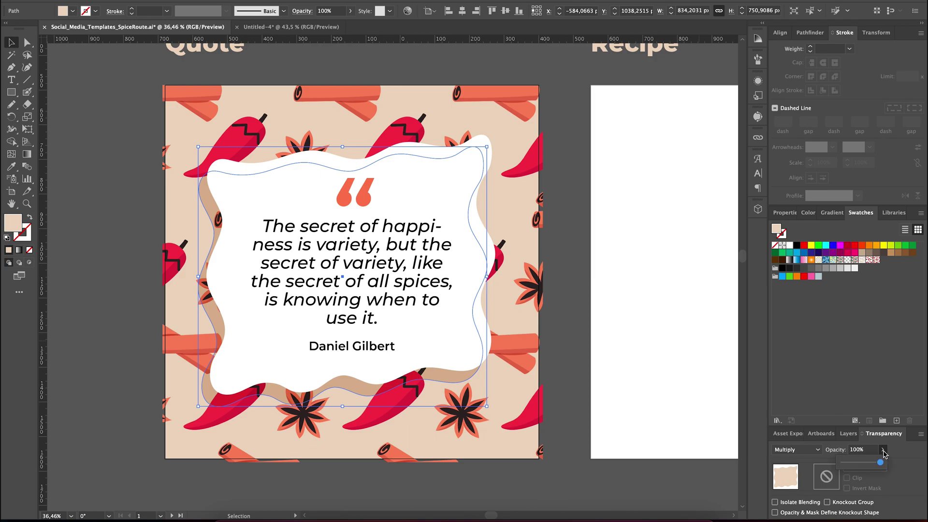
left_click_drag(880, 462, 866, 463)
- Deselect everything and preview the artwork in Trim View
scroll(173, 218, "up", 2)
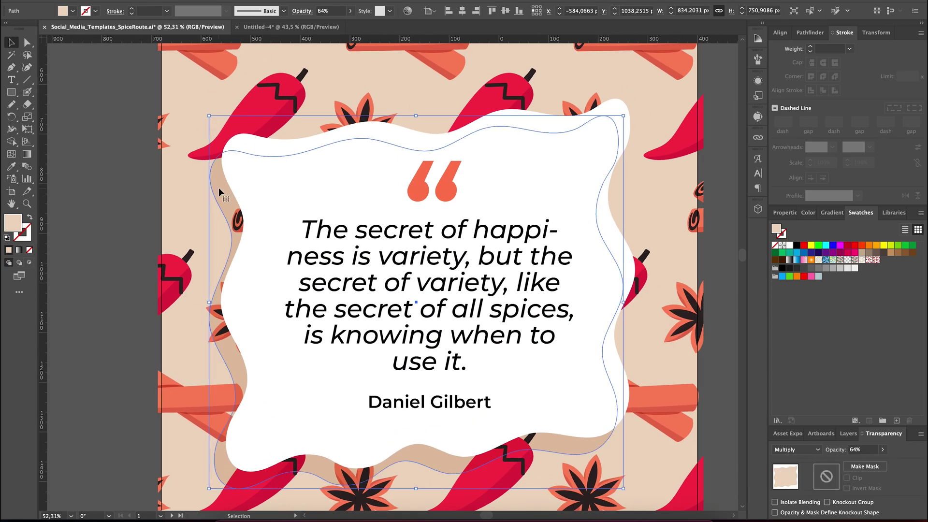
scroll(220, 192, "up", 2)
key("n")
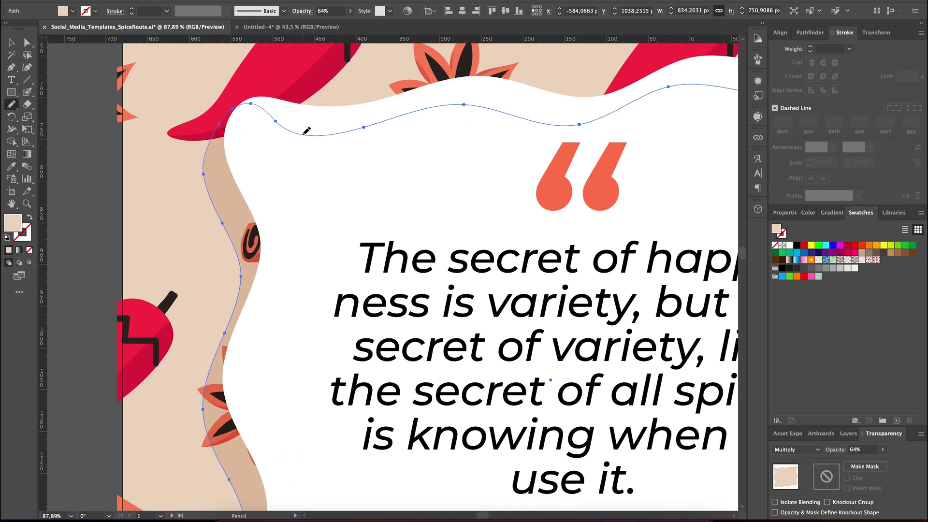
scroll(306, 130, "down", 3)
key("v")
left_click(145, 155)
scroll(172, 253, "up", 1)
scroll(172, 253, "right", 2)
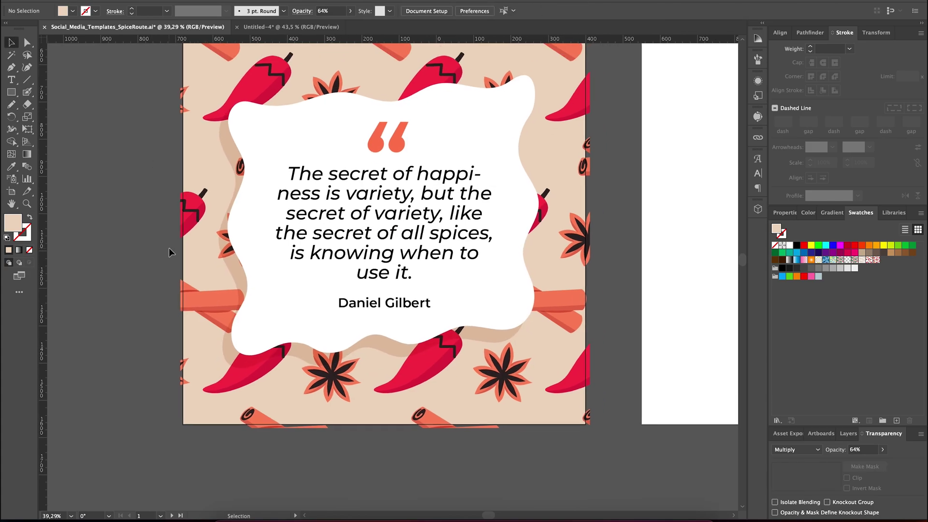
left_click(249, 43)
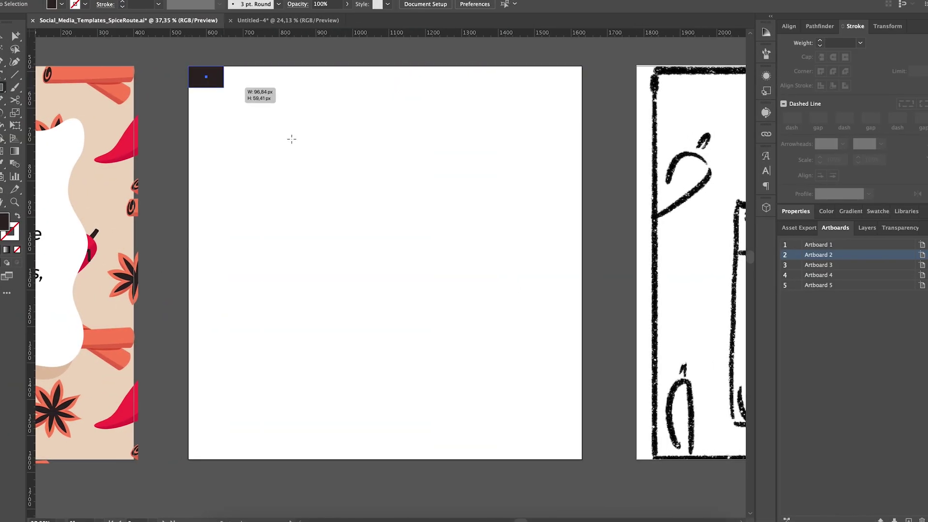
- Add a full-artboard background, move the Spice Route logo up, and place a rounded white card
mouse_move(292, 139)
left_mouse_down()
mouse_move(564, 450)
mouse_move(584, 460)
left_mouse_up()
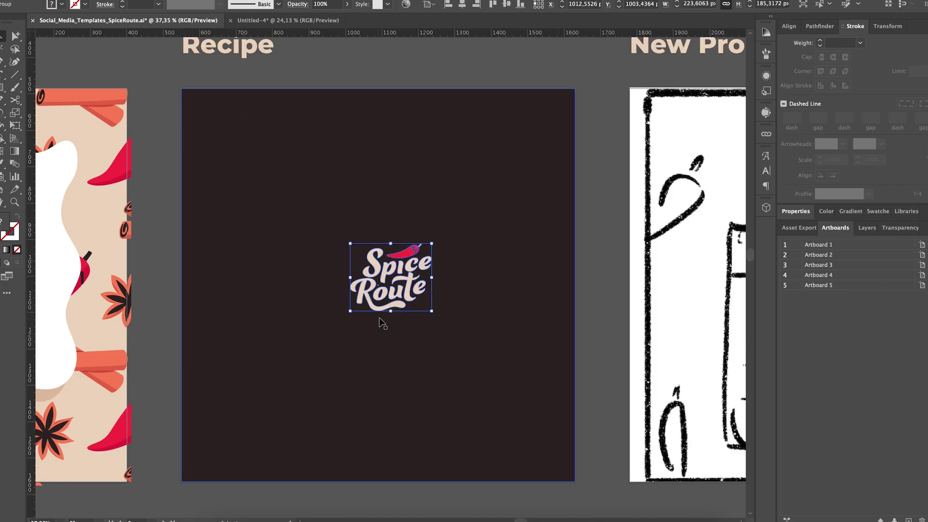
left_click_drag(394, 317, 376, 174)
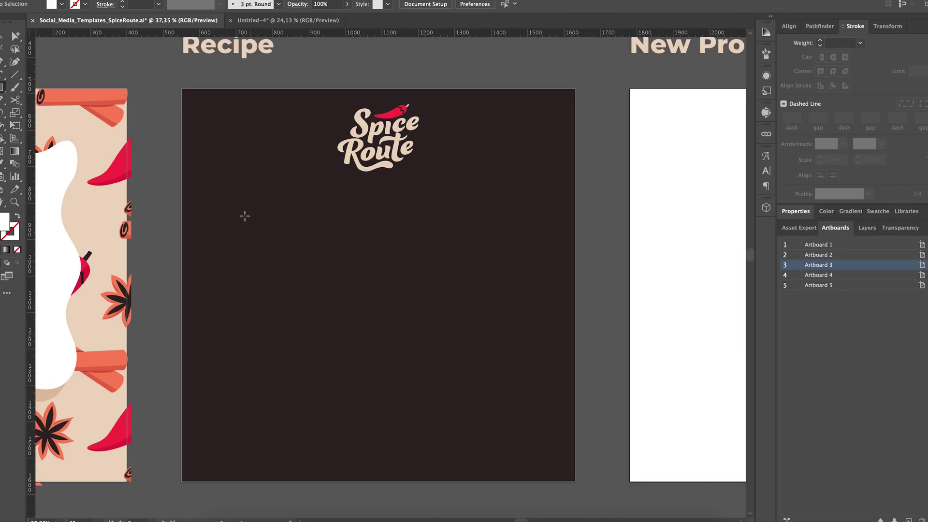
mouse_move(219, 204)
left_mouse_down()
mouse_move(477, 369)
mouse_move(555, 472)
mouse_move(545, 459)
left_mouse_up()
left_click_drag(518, 216, 508, 233)
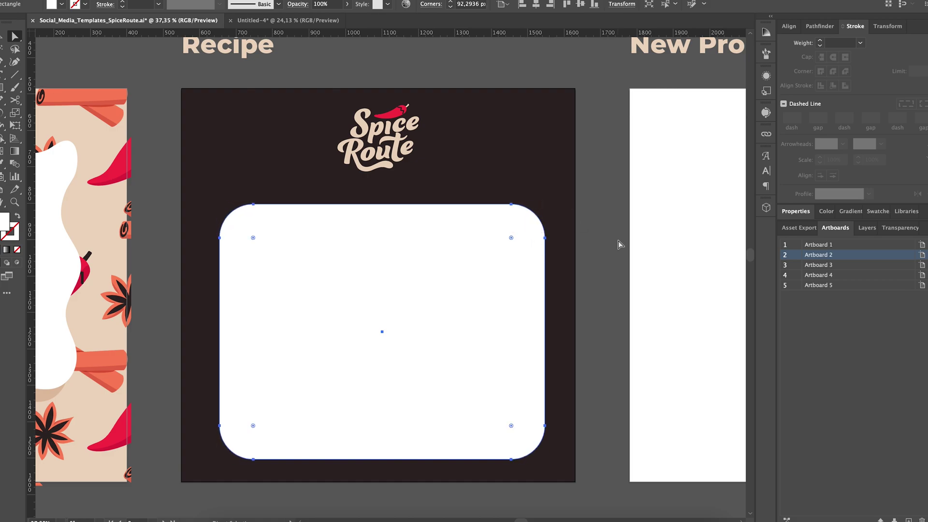
left_click(616, 248)
left_click_drag(381, 332, 382, 320)
- Add a centred 'Chili Con Carne' title with a divider line across the card
key("ctrl+shift+a")
key("t")
left_click(273, 218)
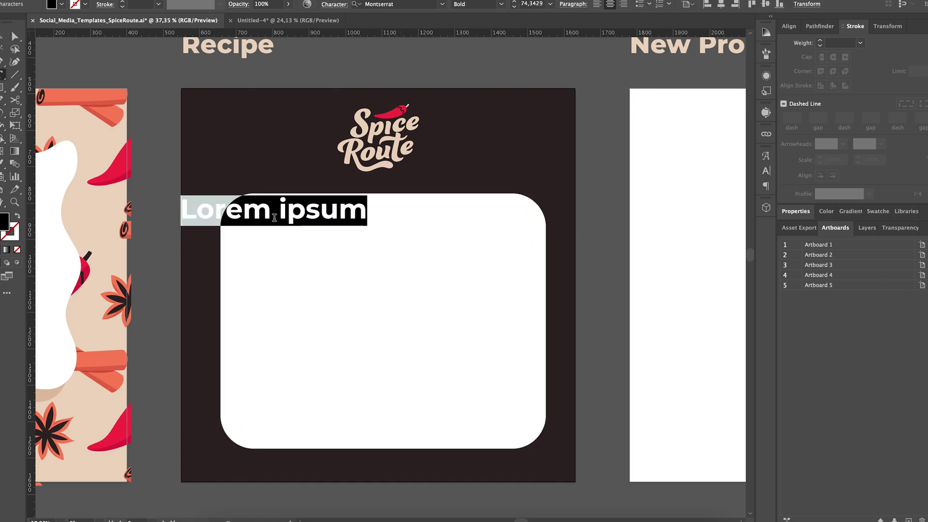
type("Chili Con Carne")
key("Escape")
left_click_drag(313, 220, 417, 231)
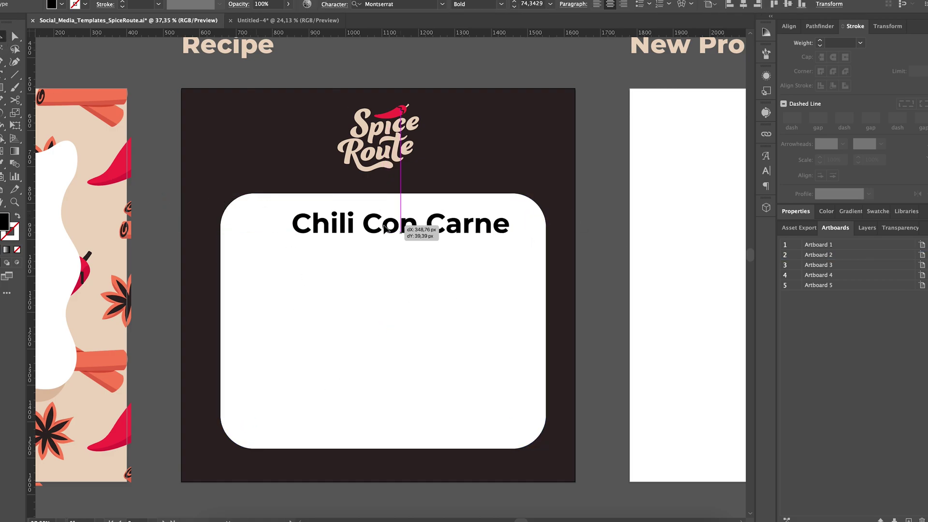
key("ctrl+shift+a")
key("p")
left_click(221, 249)
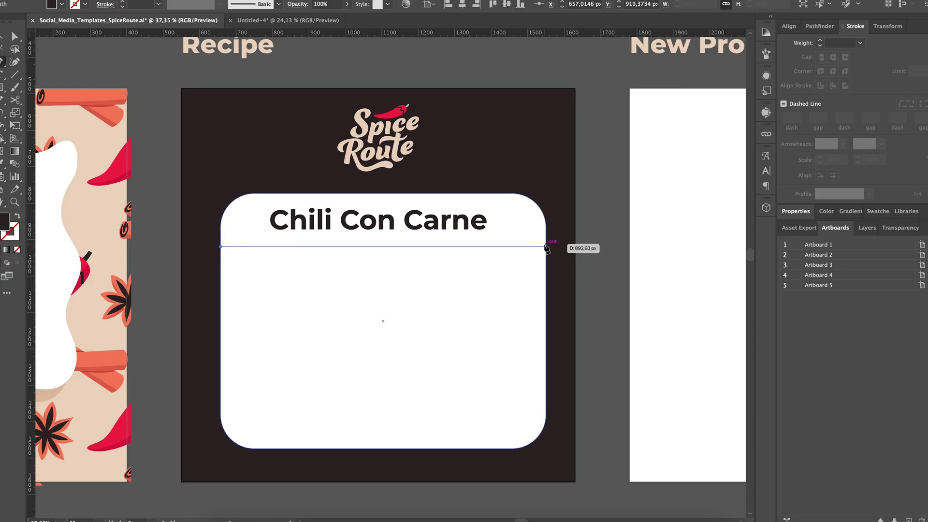
left_click(547, 248, "shift")
key("ctrl+shift+a")
- Add an all-caps 'INGREDIENTS' heading below the divider
scroll(378, 338, "up", 3)
key("t")
left_click(385, 196)
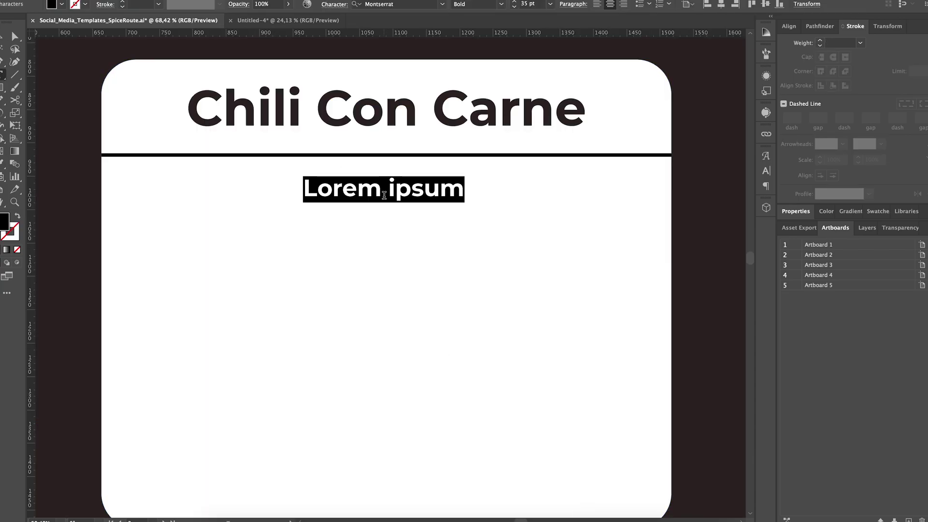
type("Ingredients")
key("ctrl+a")
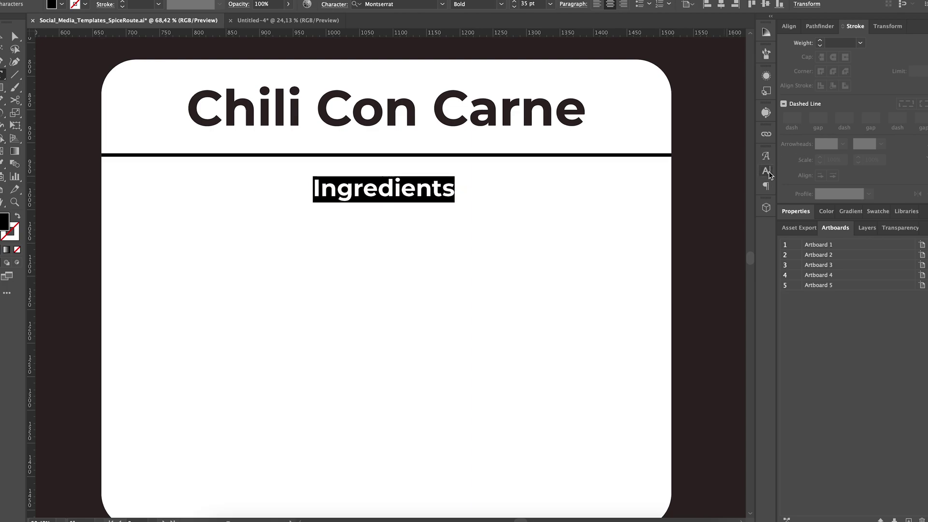
left_click(767, 172)
left_click(643, 293)
key("Escape")
- Create a Medium-weight 'Ingredient 1' line and duplicate it into a stacked list
left_click_drag(344, 190, 344, 267)
left_click(501, 4)
left_click(484, 64)
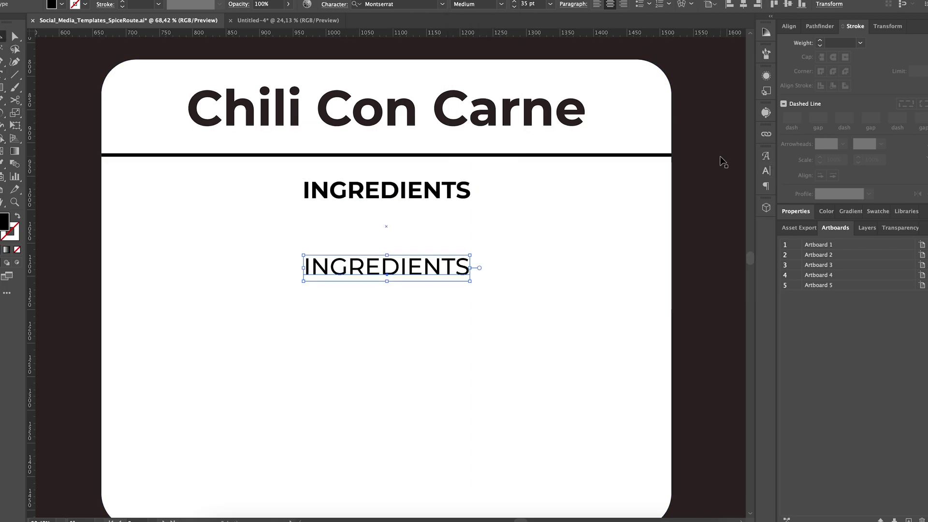
left_click(767, 171)
left_click(636, 260)
double_click(425, 266)
type("Ingredient 1")
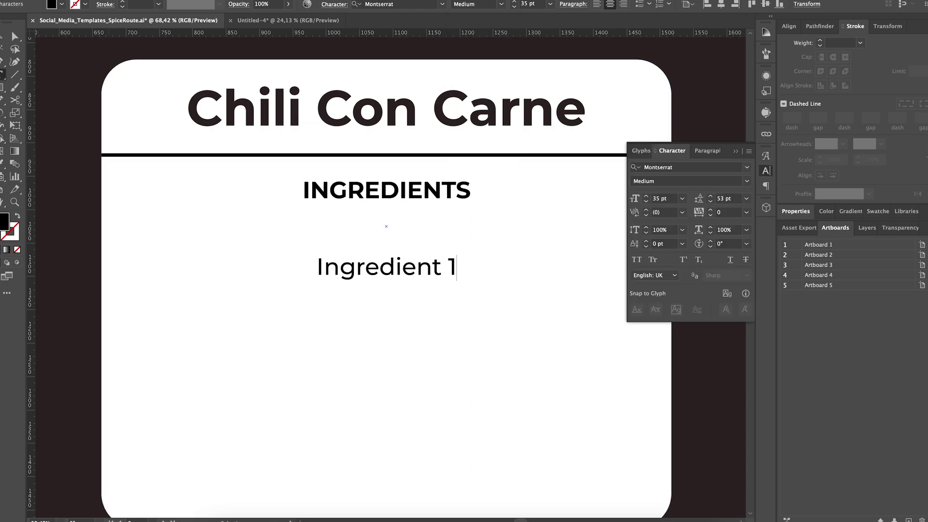
key("Escape")
left_click_drag(386, 270, 362, 268)
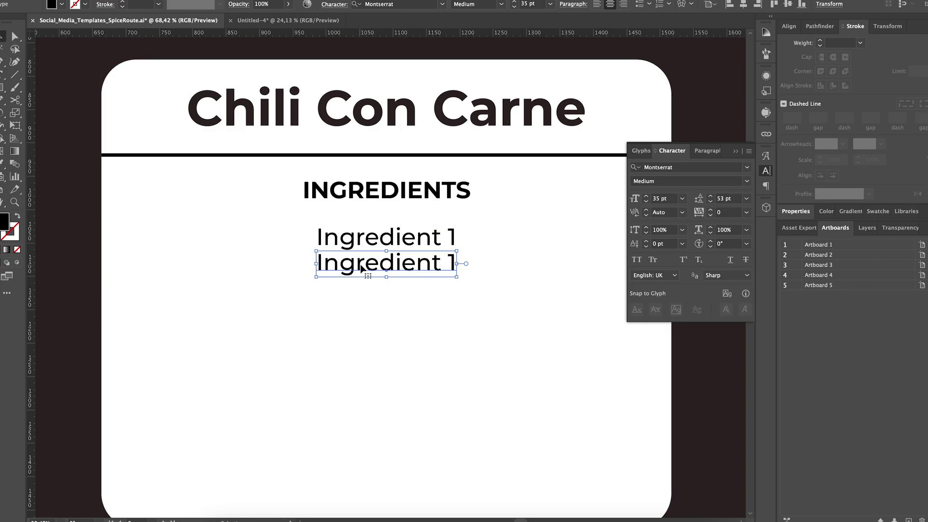
key("ctrl+d")
key("ctrl+d")
key("ctrl+d")
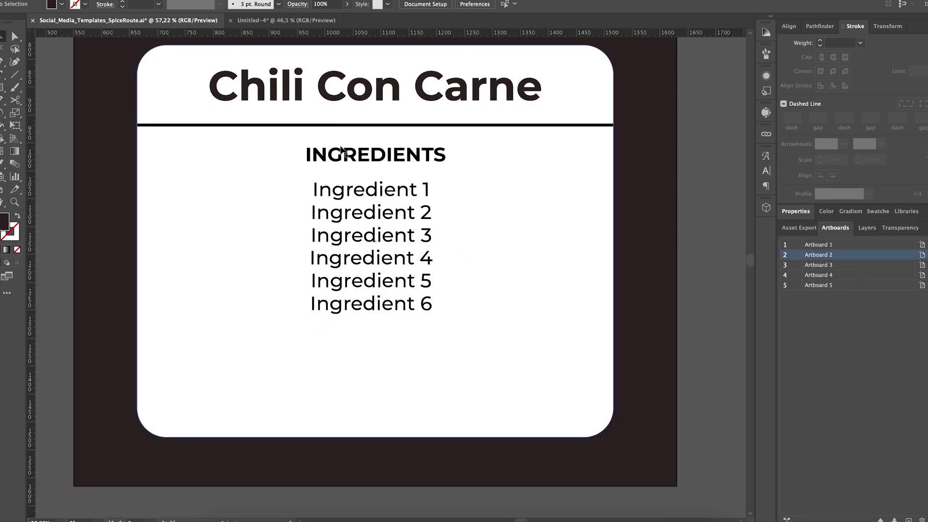
- Add two-line button text 'READ FULL RECIPE' / 'IN THE DESCRIPTION' below the list
left_click_drag(339, 156, 329, 360)
double_click(327, 359)
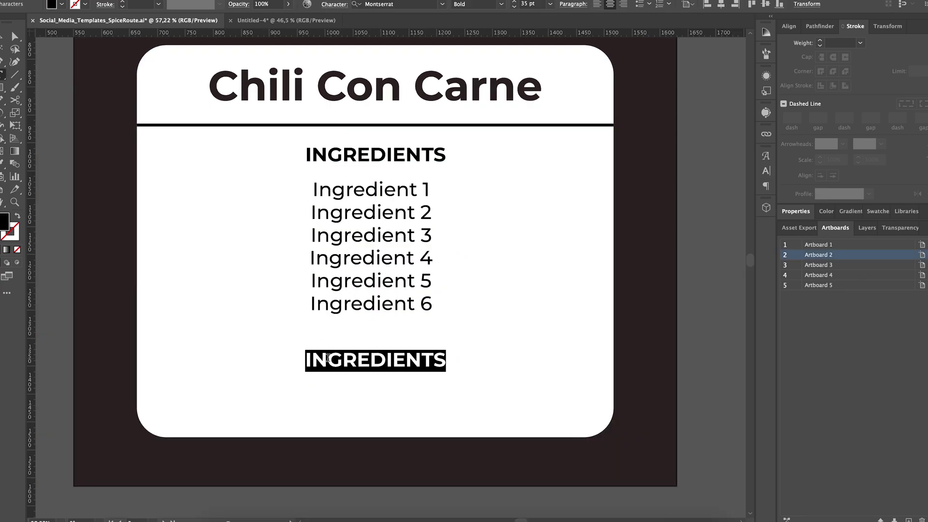
type("READ FULL RECIPE")
key("Return")
type("IN THE DESCRIPTION")
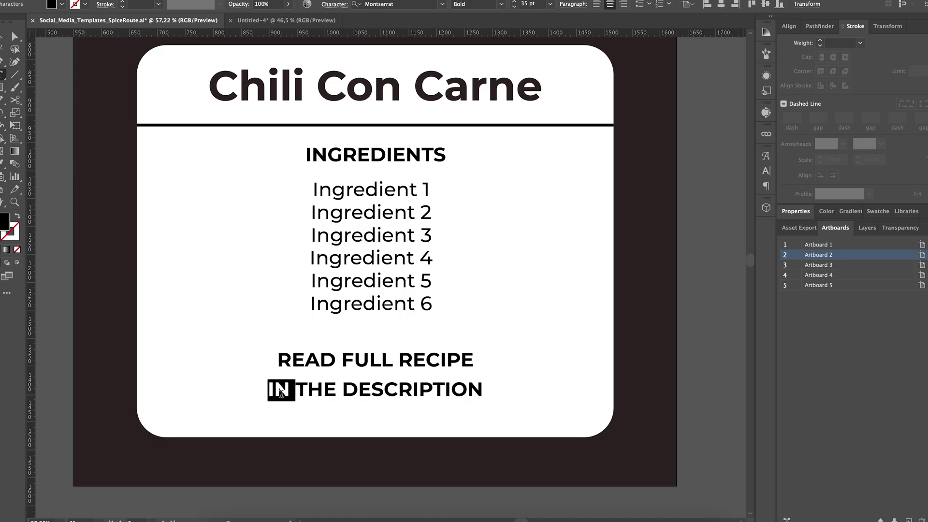
triple_click(282, 392)
key("Escape")
- Put a green rounded pill behind the button text and make the text white
key("m")
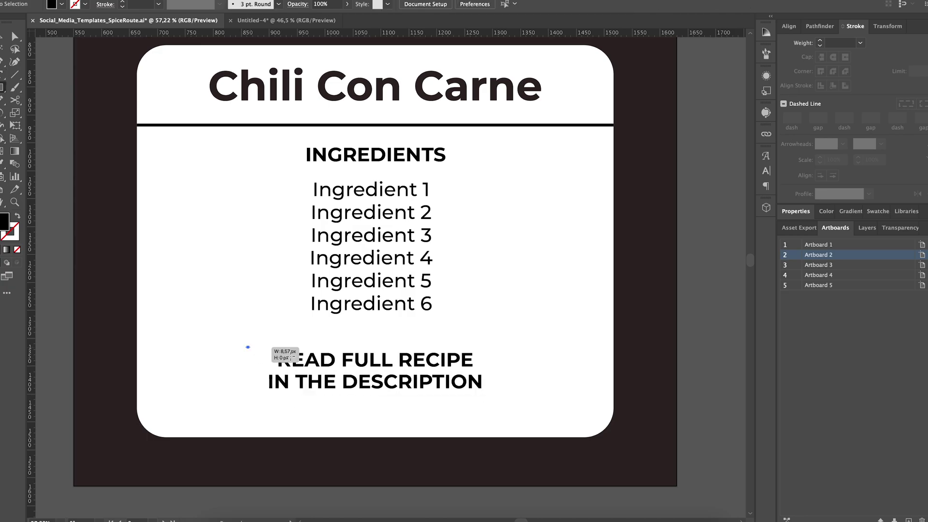
left_click_drag(245, 346, 512, 408)
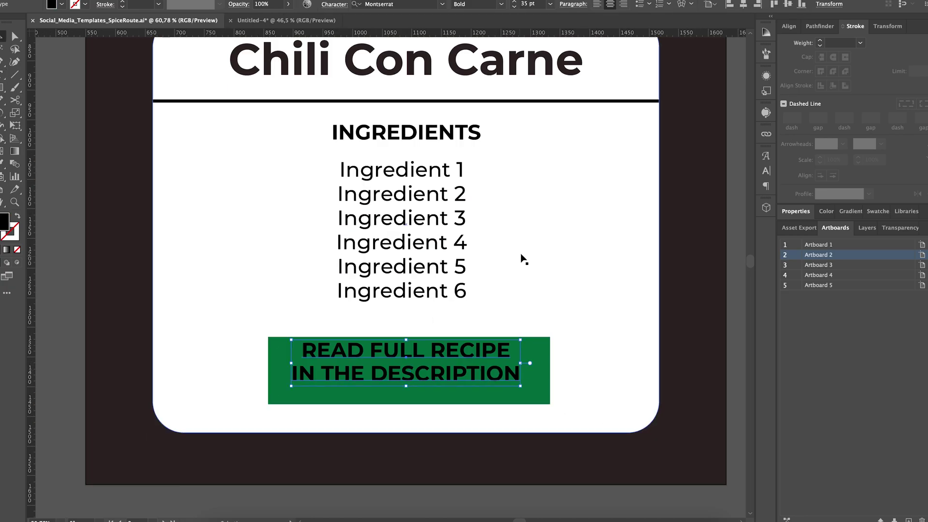
left_click(535, 357)
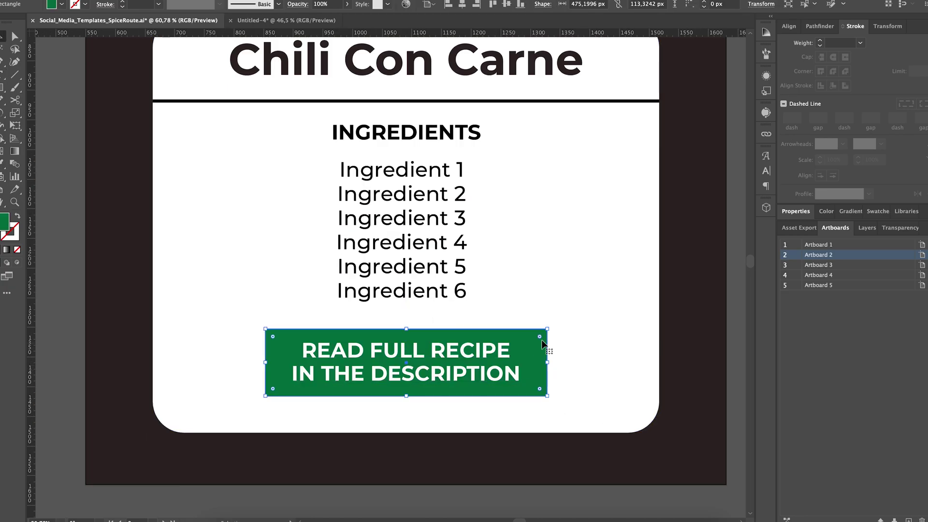
left_click_drag(542, 345, 460, 343)
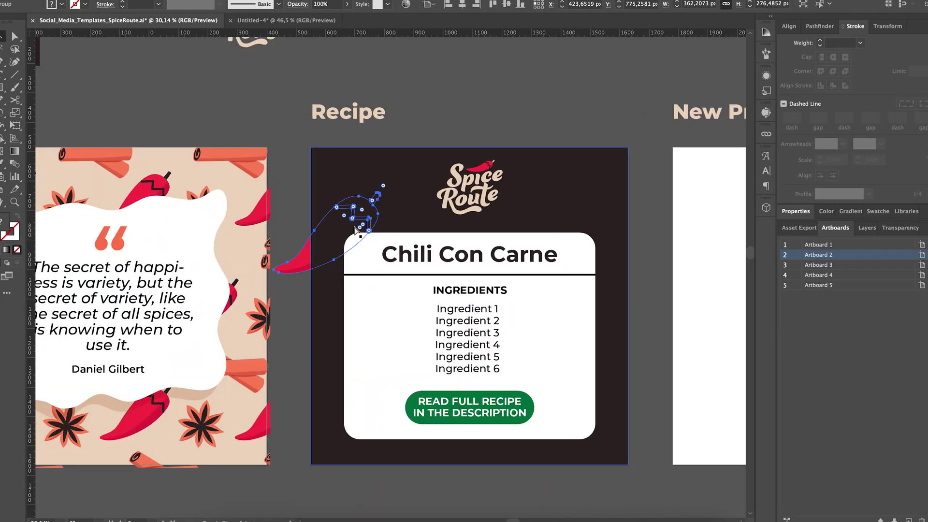
- Decorate the card with a chili, a mirrored chili copy and a star anise
left_click_drag(354, 202, 581, 261)
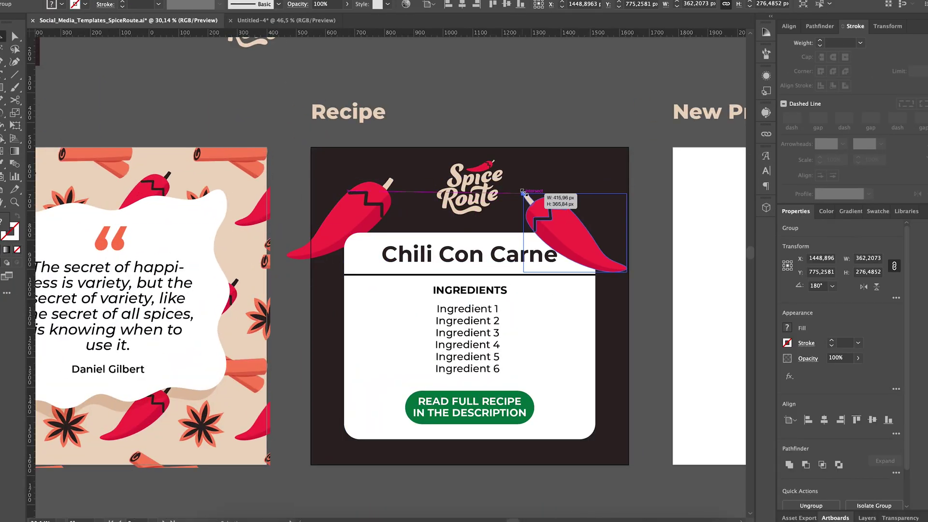
left_click(864, 287)
scroll(540, 208, "down", 5)
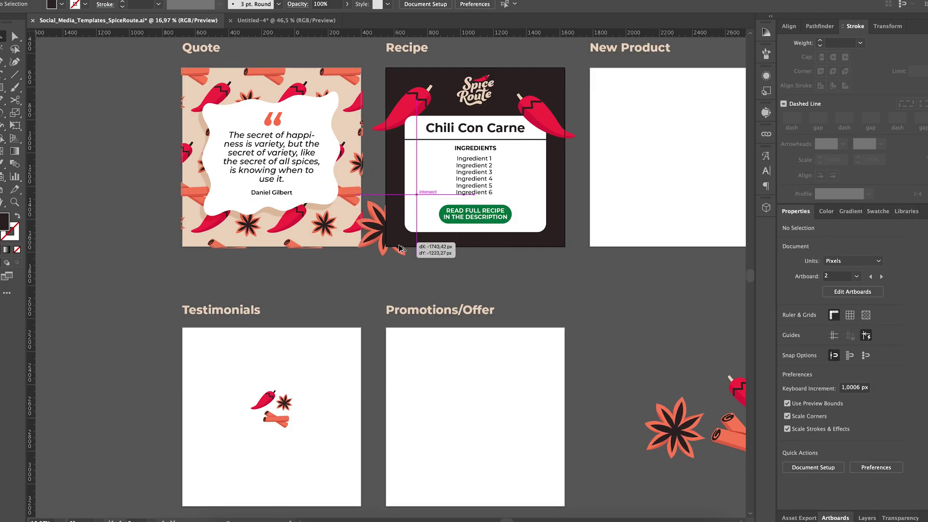
left_click_drag(425, 244, 477, 234)
scroll(476, 234, "up", 3)
scroll(487, 219, "up", 3)
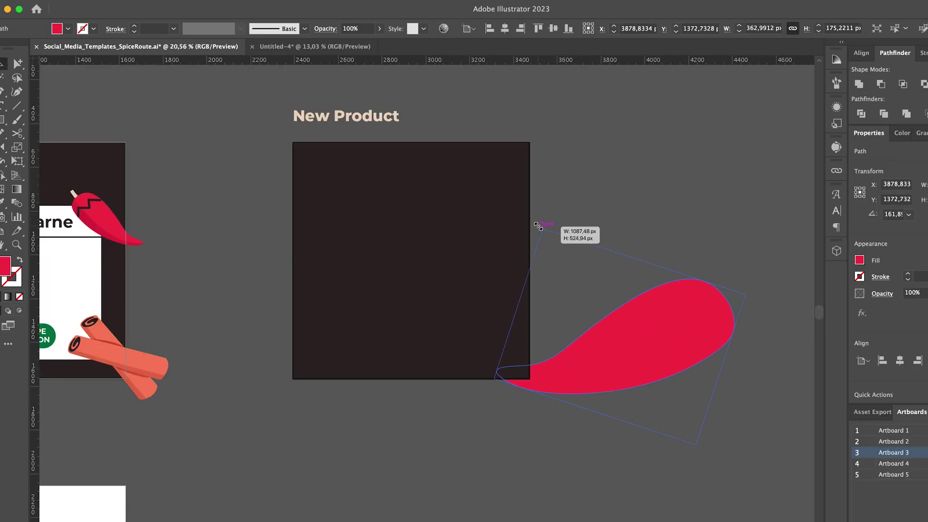
- Enlarge a chili and stretch it into a wide wave across the New Product artboard
left_click_drag(539, 226, 312, 224)
left_click_drag(271, 198, 388, 244)
left_click_drag(568, 175, 628, 213)
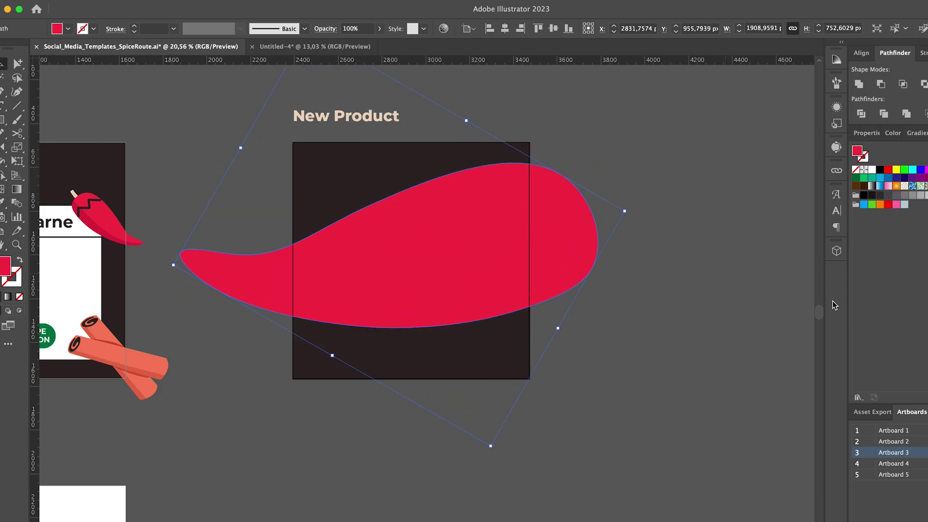
key("t")
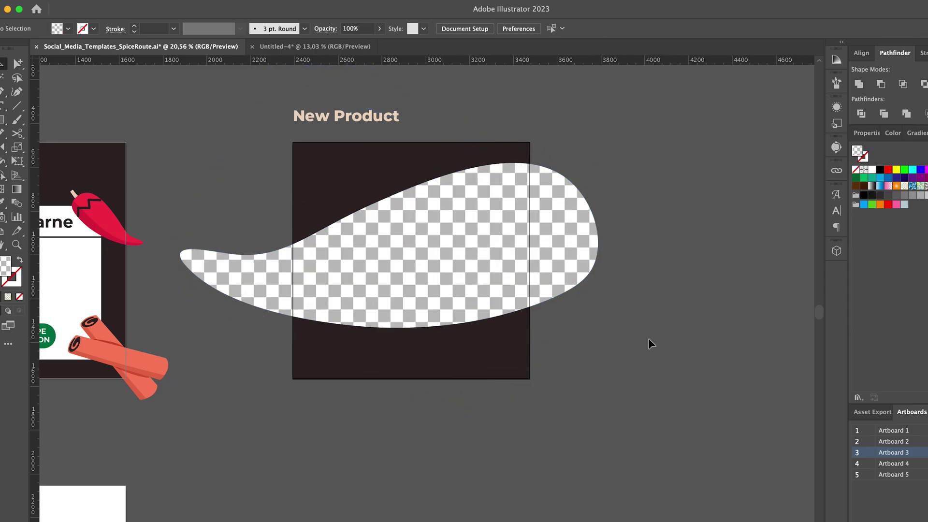
left_click(411, 355)
- Add the 'Himalayan Salt' title and a stacked 'NEW' / 'PRODUCT' label
type("Himalayan Salt")
key("Escape")
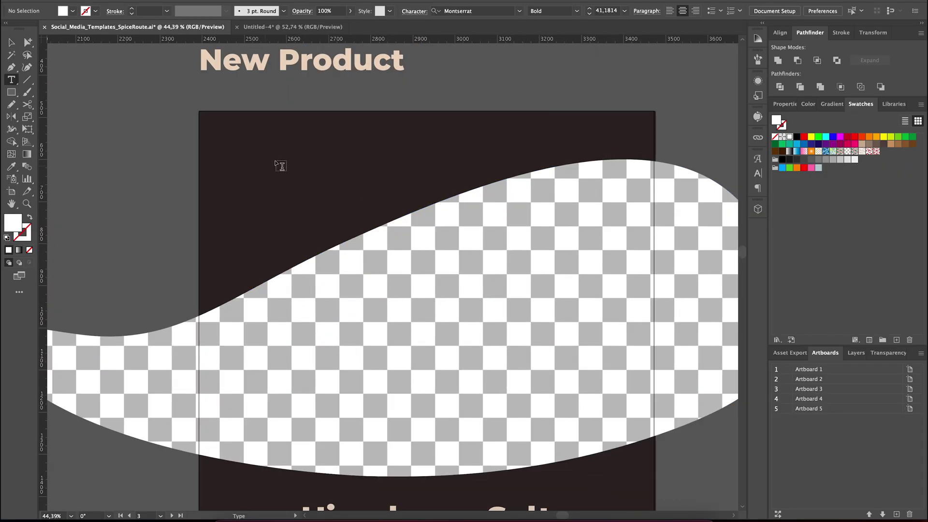
left_click(280, 166)
type("NEW")
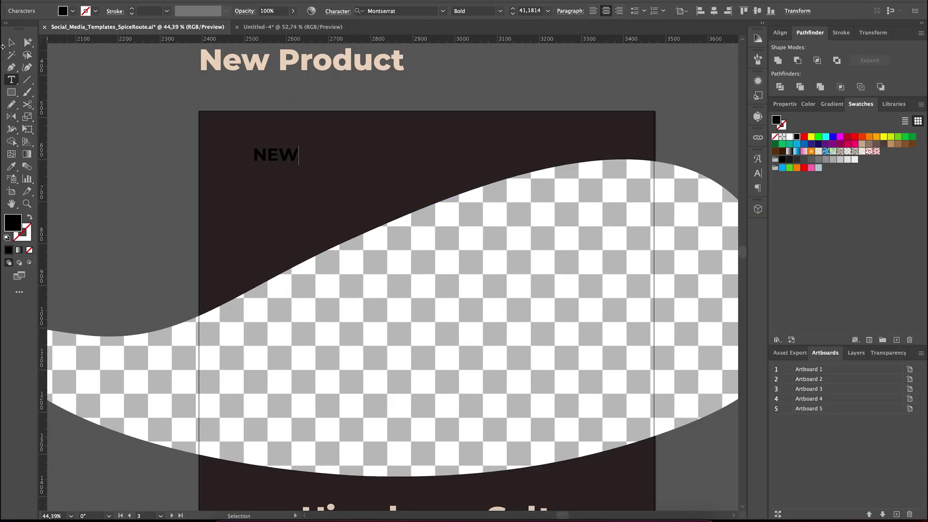
key("Escape")
left_click_drag(269, 165, 269, 166)
double_click(258, 175)
type("PRODUCT")
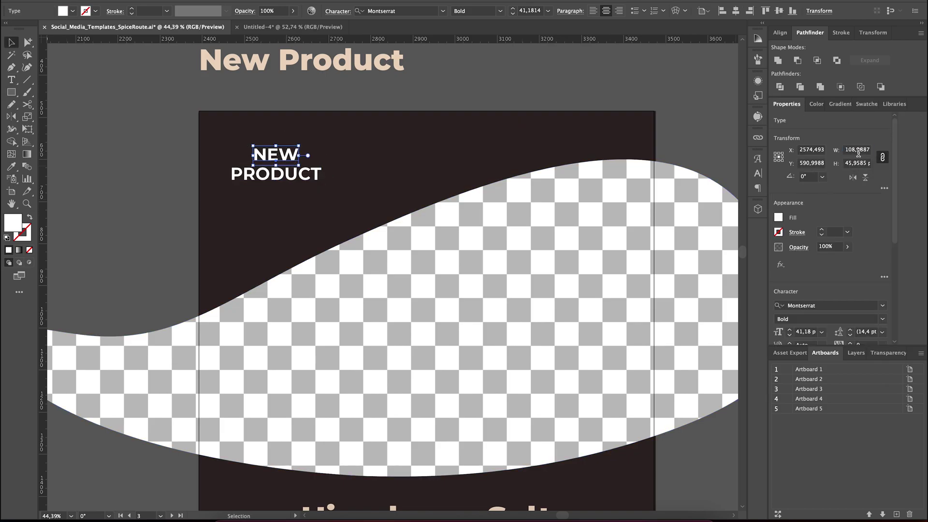
- Place a red rounded pill behind the NEW PRODUCT label
mouse_move(187, 126)
left_mouse_down()
mouse_move(346, 223)
mouse_move(377, 218)
left_mouse_up()
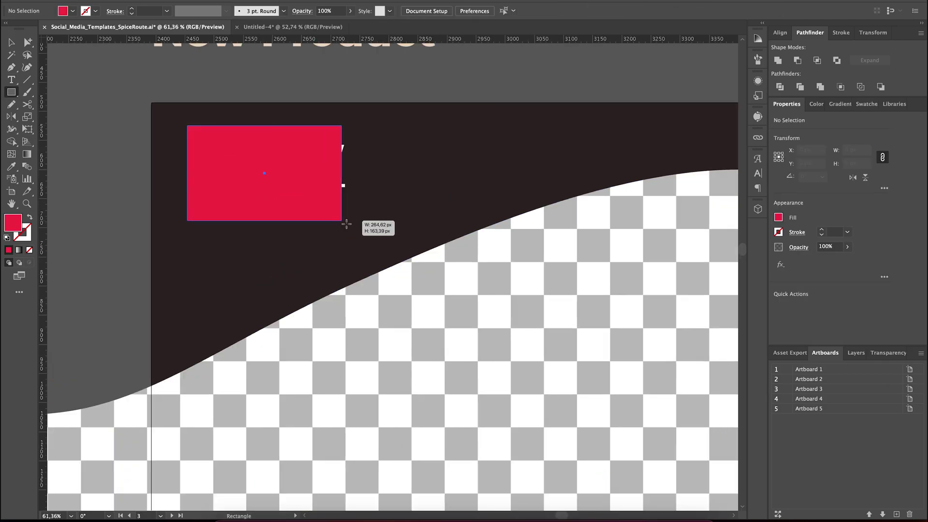
key("ctrl+bracketleft")
left_click_drag(365, 135, 290, 140)
key("v")
left_click(247, 201)
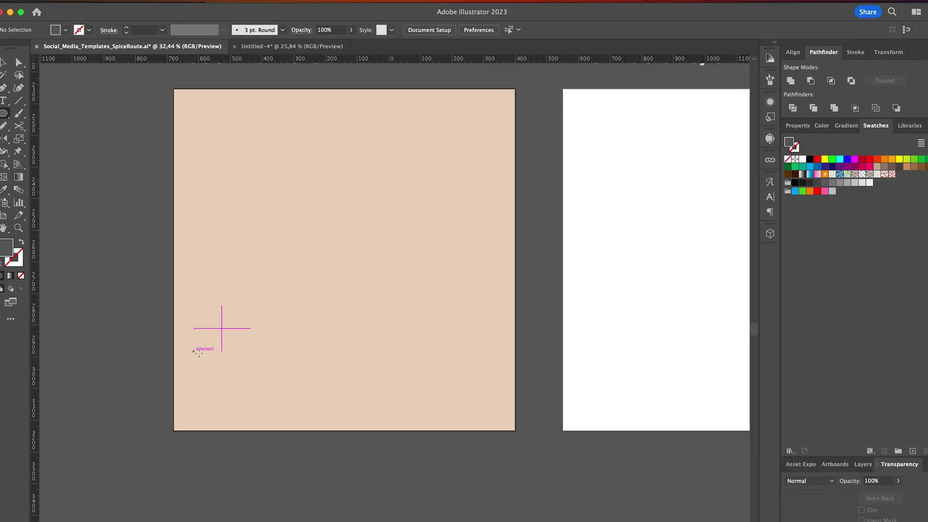
- Draw a photo circle in the lower left and a white ellipse above it
left_click_drag(194, 351, 262, 419)
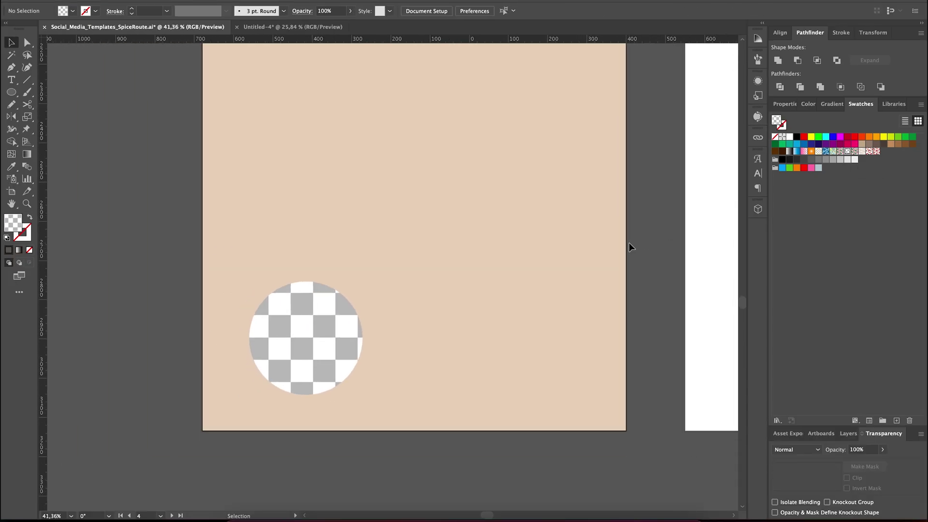
scroll(630, 247, "right", 3)
scroll(630, 247, "up", 3)
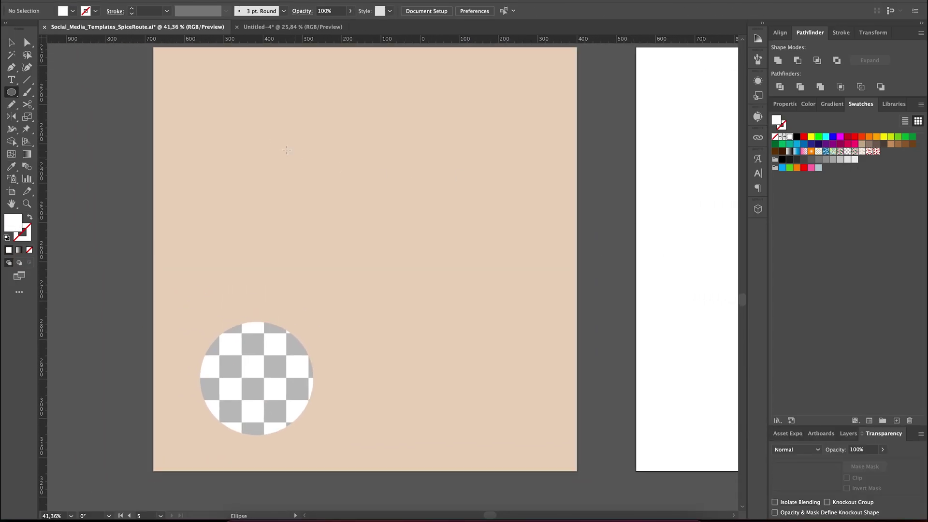
left_click_drag(234, 134, 507, 299)
mouse_move(377, 302)
left_mouse_down()
mouse_move(377, 275)
mouse_move(359, 297)
left_mouse_up()
key("ctrl+minus")
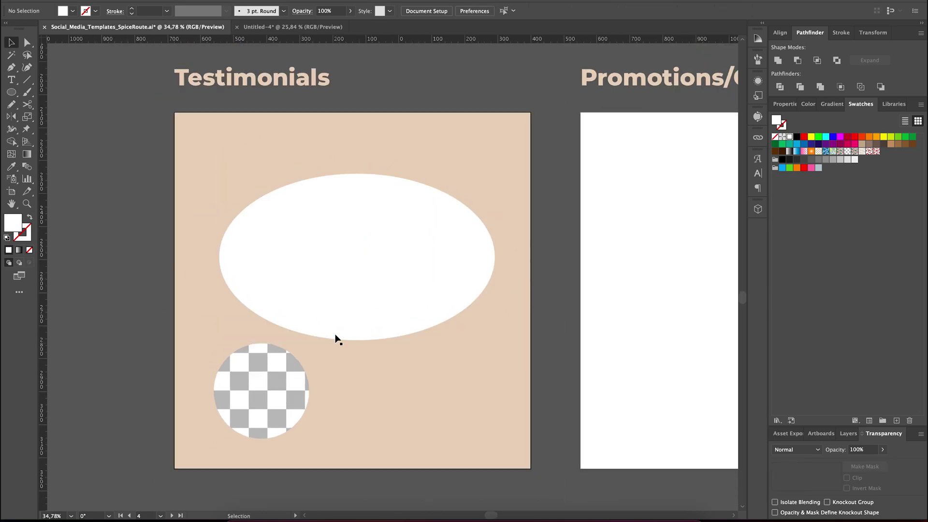
- Add a speech-bubble tail down to the circle and offset a bubble copy as a shadow
key("n")
left_click_drag(244, 299, 245, 298)
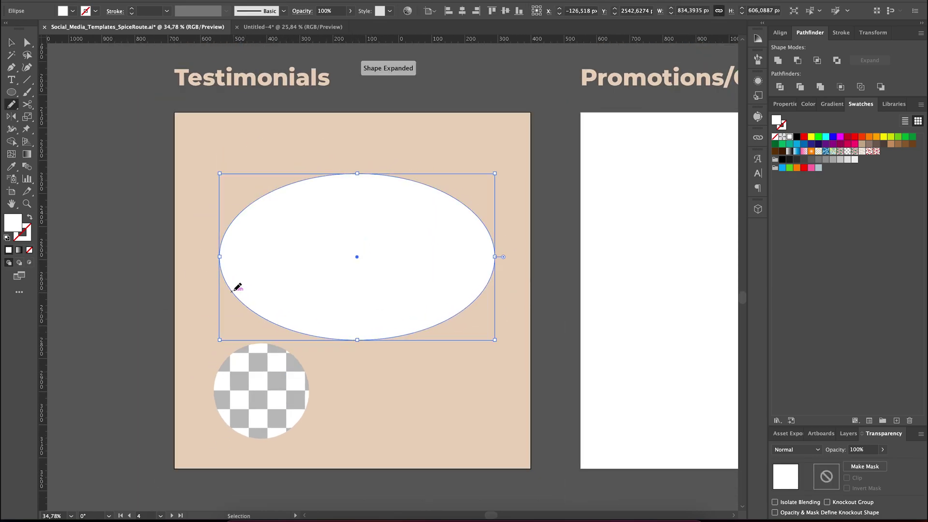
left_click_drag(373, 339, 345, 338)
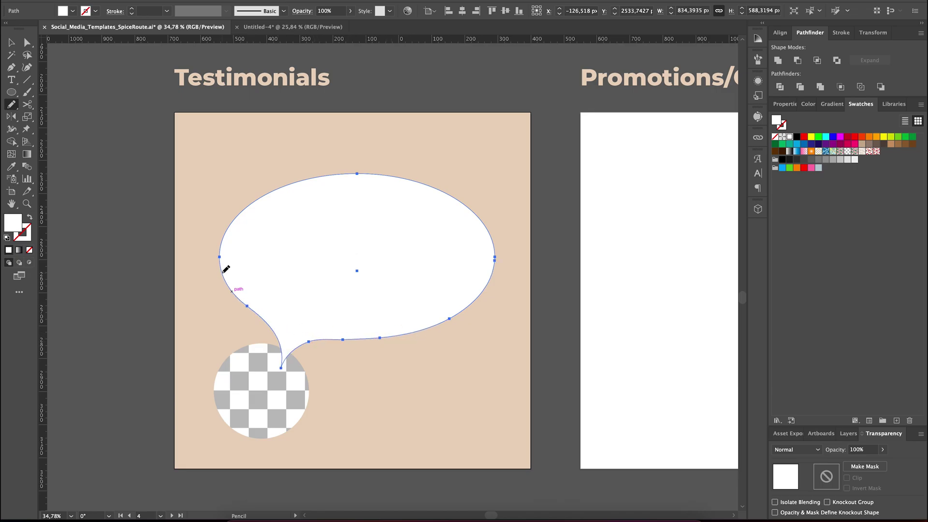
left_click_drag(224, 265, 300, 281)
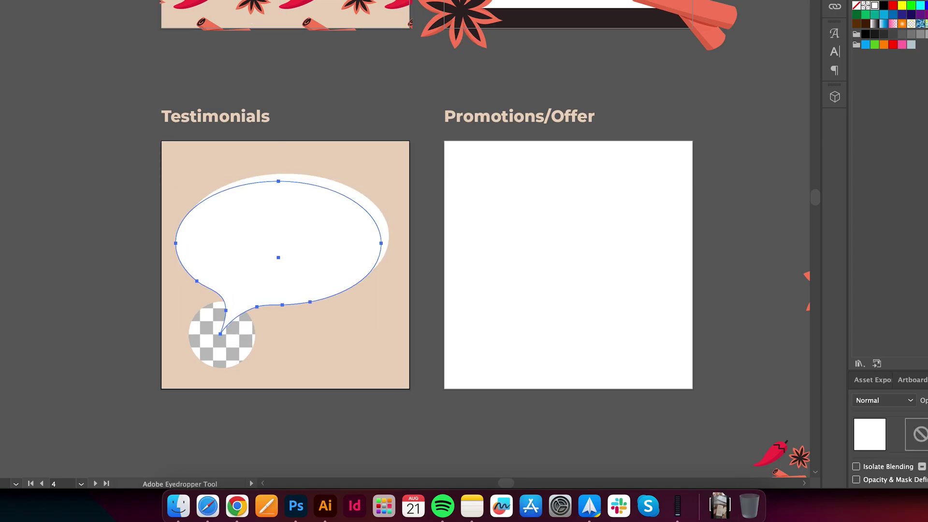
- Make the bubble copy a beige Multiply shadow behind the white bubble, offset slightly
left_click(339, 348)
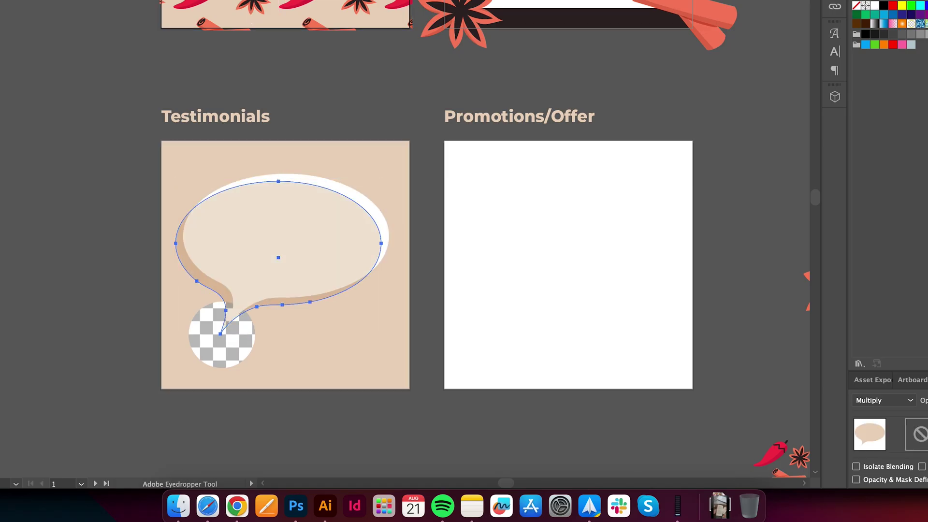
key("a")
key("v")
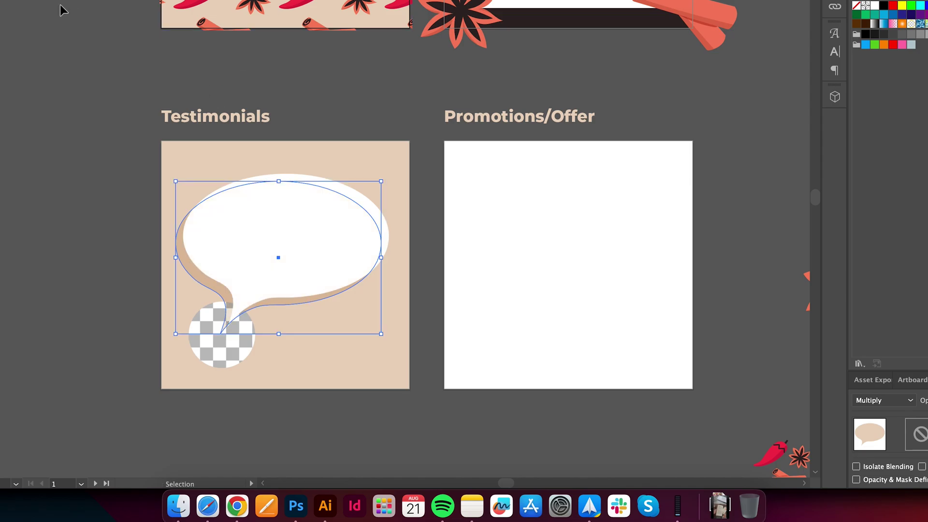
scroll(130, 222, "up", 3)
left_click_drag(195, 271, 202, 262)
scroll(143, 261, "down", 3)
- Paste the 'Spice Route spices are pure magic' quote and move it into the bubble
key("super+v")
left_click_drag(386, 232, 262, 255)
scroll(259, 240, "up", 2)
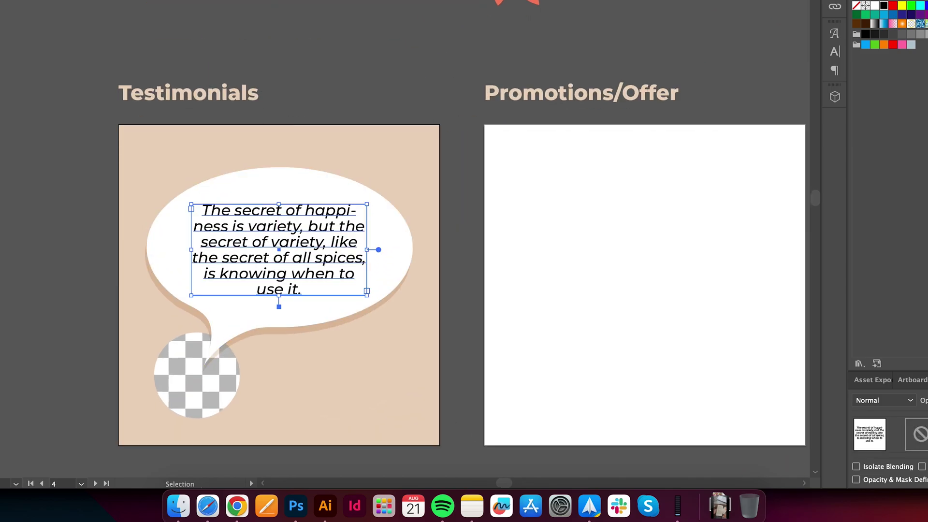
left_click(33, 45)
scroll(95, 261, "down", 4)
- Paste the name caption and position it under the photo circle
scroll(151, 365, "up", 3)
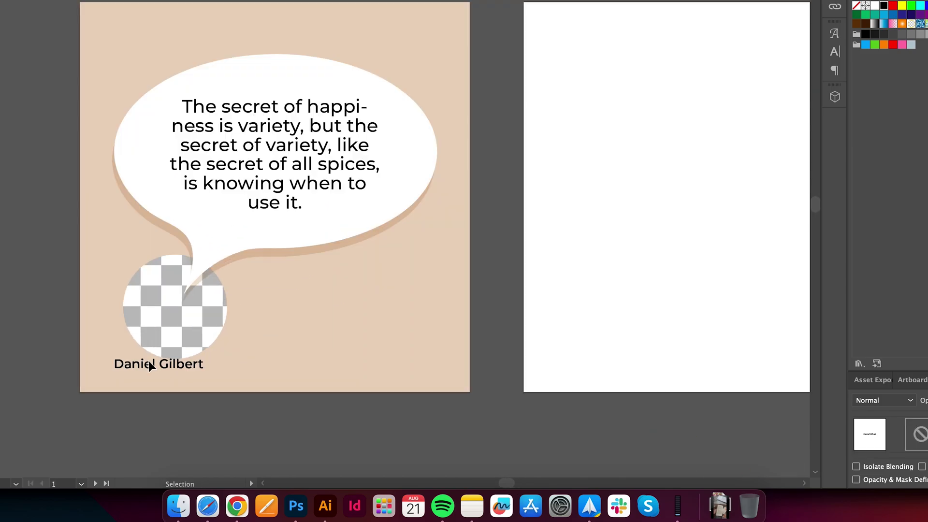
scroll(151, 365, "up", 1)
left_click_drag(166, 331, 184, 338)
left_click(191, 276, "shift")
left_click(106, 83)
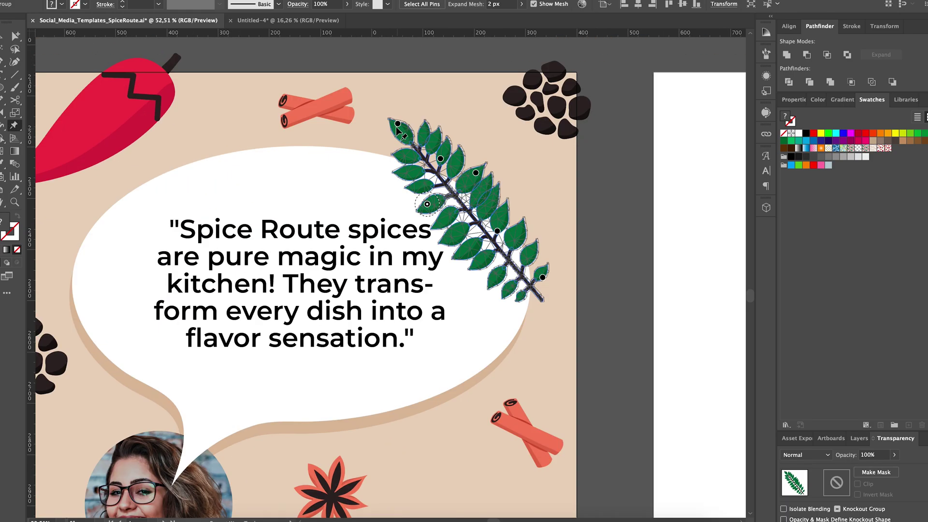
- Puppet-warp the leaf branch into a curve along the bubble's top-right edge, then switch on Trim View
left_click_drag(397, 124, 380, 140)
left_click_drag(476, 172, 479, 173)
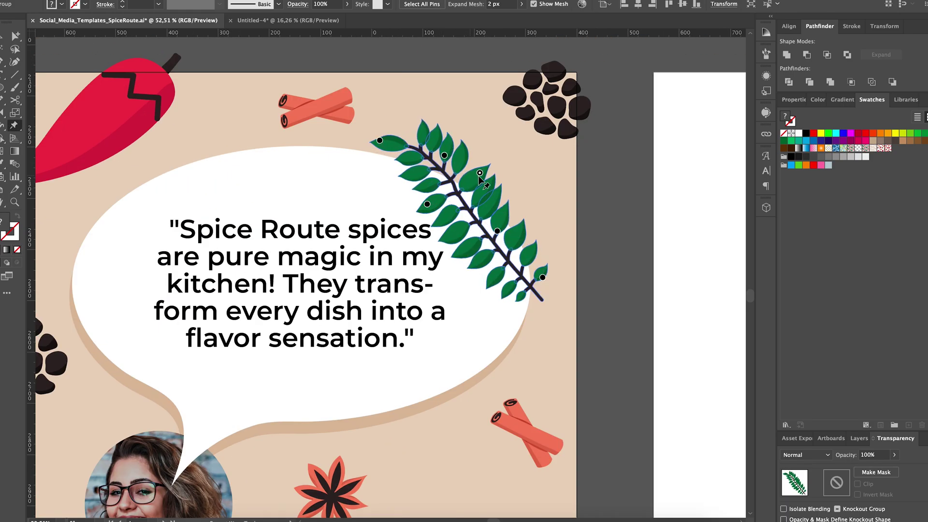
left_click_drag(498, 231, 520, 232)
left_click_drag(540, 295, 525, 312)
left_click(462, 184)
left_click(436, 200)
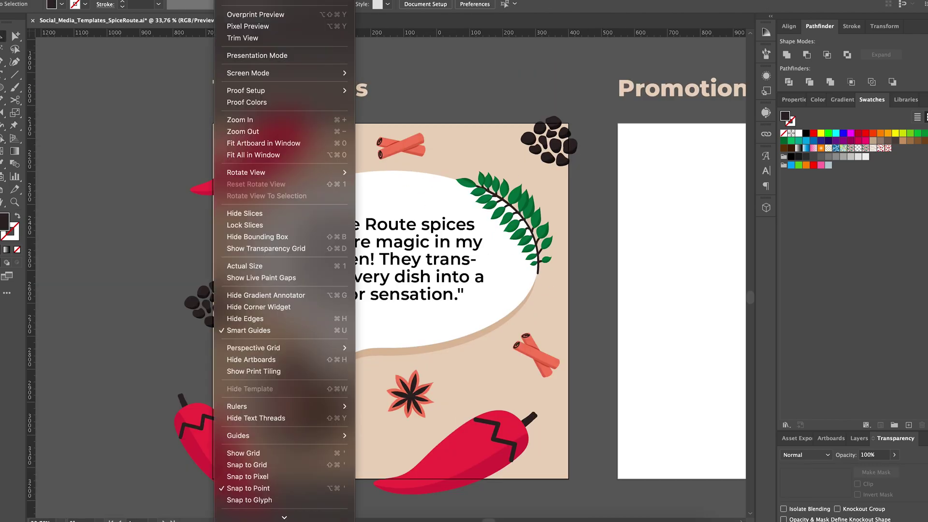
left_click(233, 37)
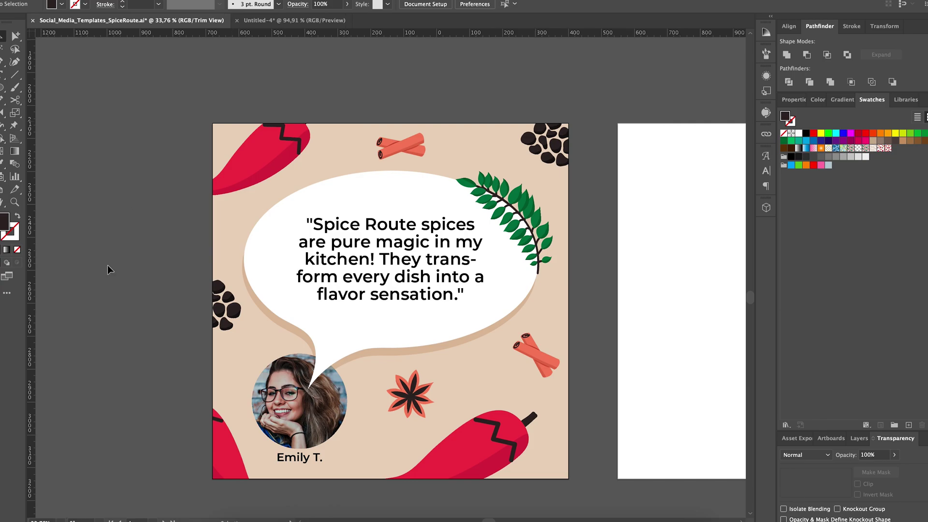
- Zoom out to view all four finished cards and bring up the File menu
scroll(106, 277, "down", 1)
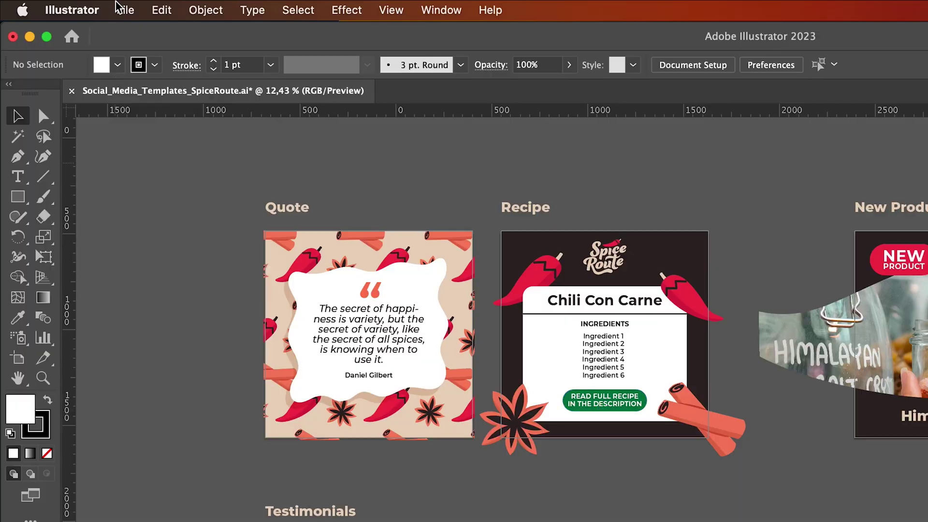
left_click(119, 6)
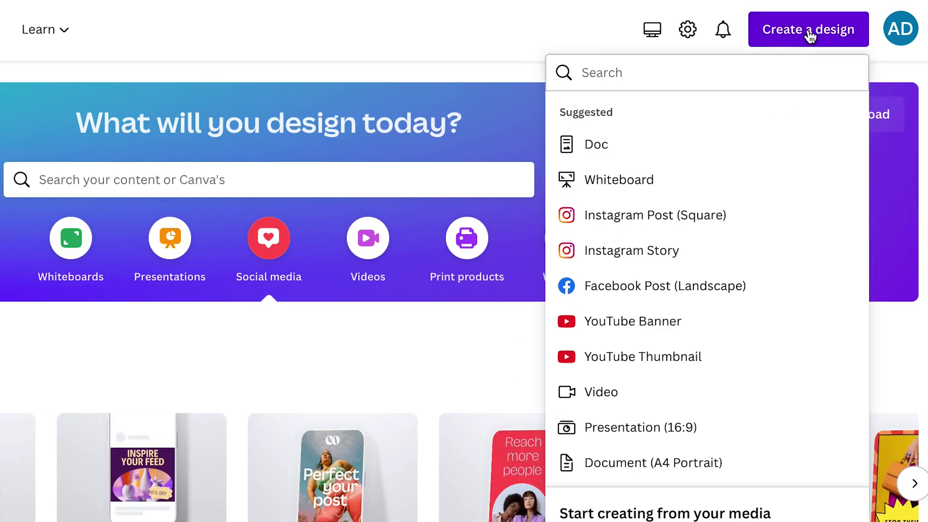
- Start a design from your own content using the Social_Media_Templates .ai file
left_click(801, 34)
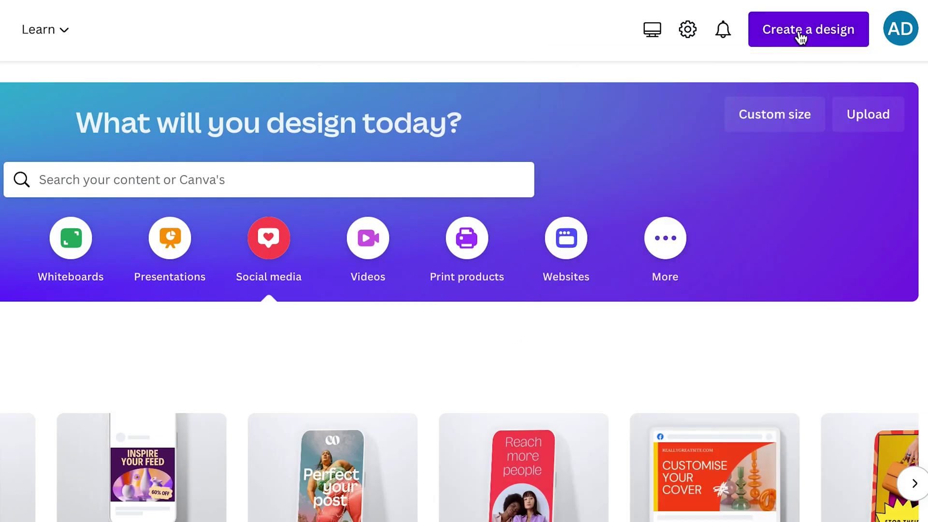
left_click(801, 38)
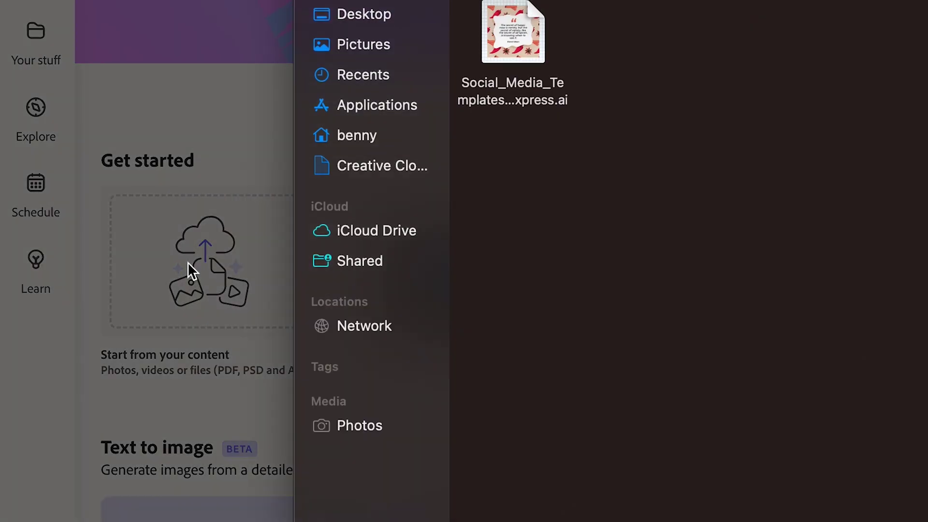
left_click(513, 44)
key("Return")
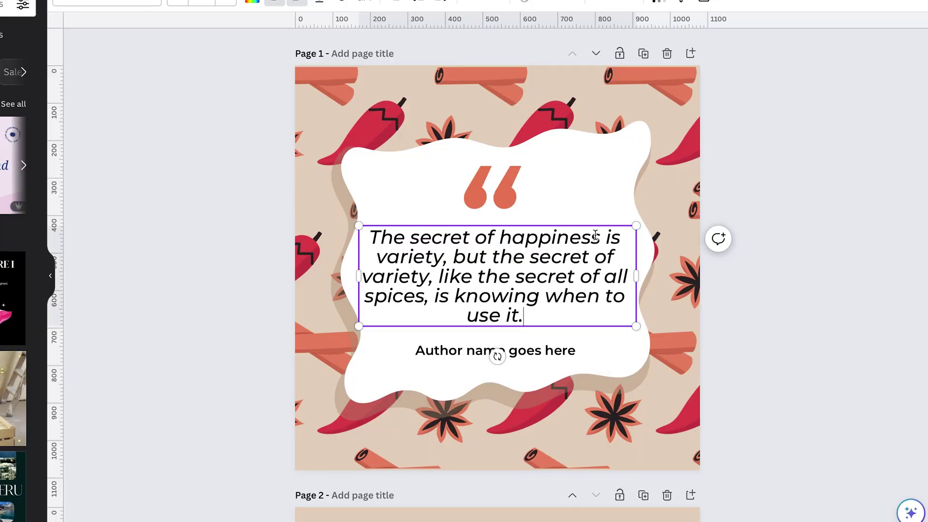
- Replace the 'Author name goes here' line with the quote author's name
left_click(454, 331)
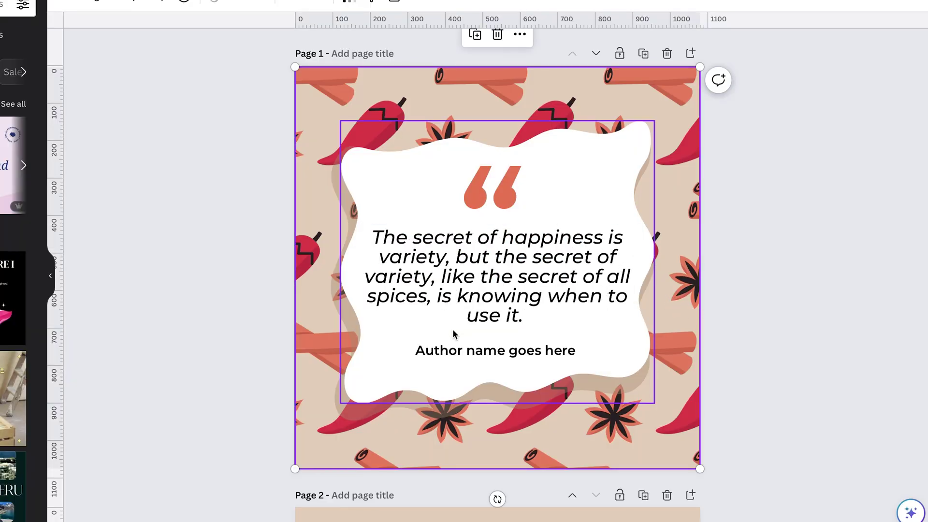
double_click(483, 351)
type("Damo")
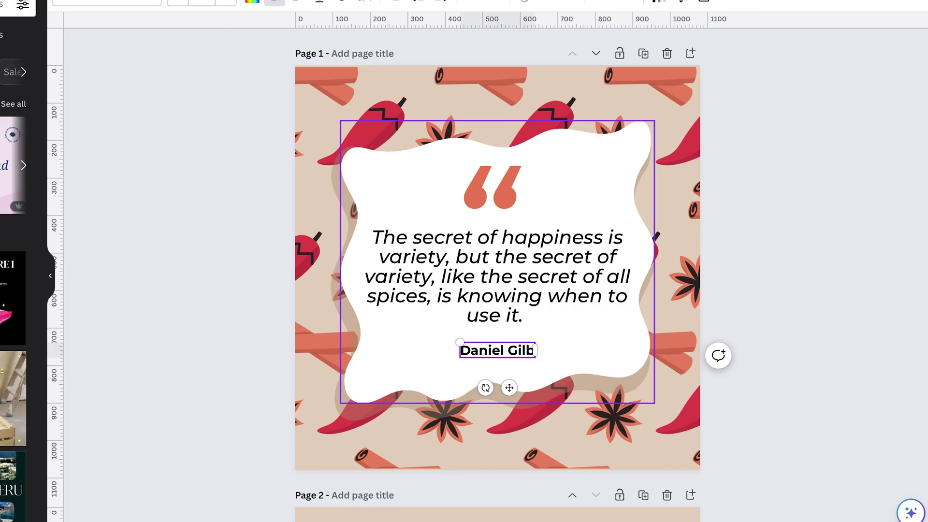
type("ert")
left_click(228, 298)
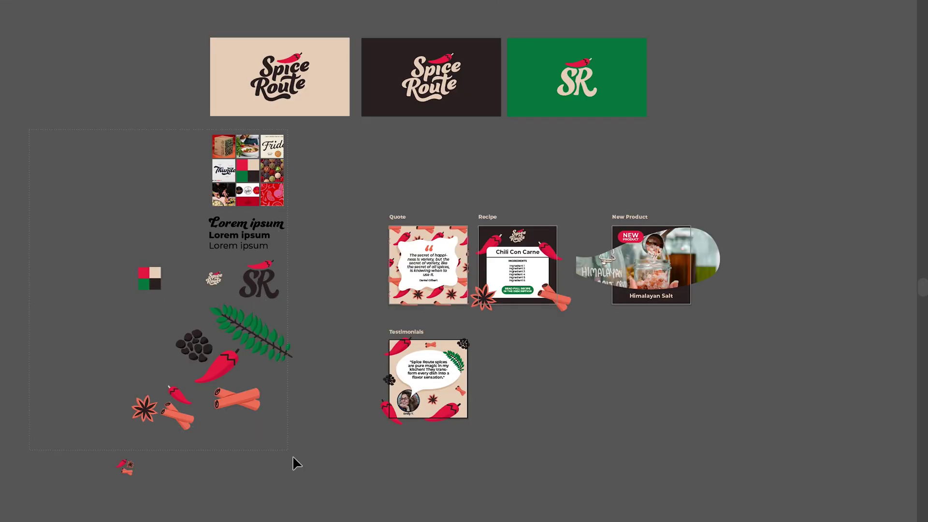
- Delete the brand-asset group and the three logo cards, leaving the post designs
key("ctrl+a")
key("Delete")
left_click_drag(598, 129, 634, 131)
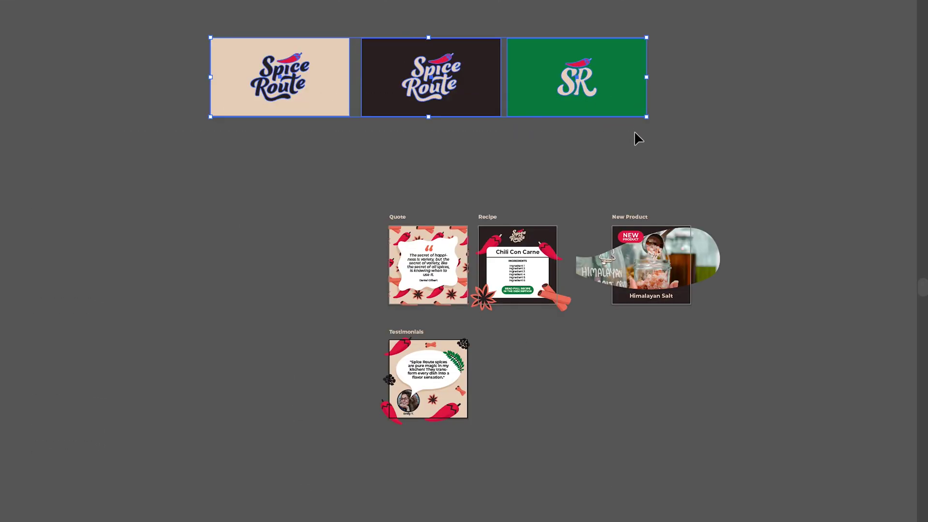
key("Delete")
key("ctrl+0")
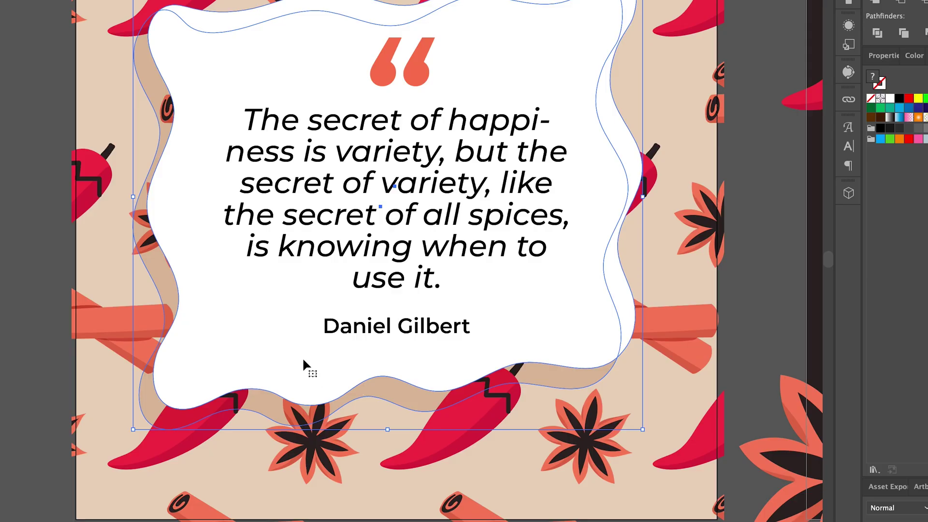
- Ungroup the quote card, release the salt photo's clipping mask and delete the salt-jar photo
right_click(303, 357)
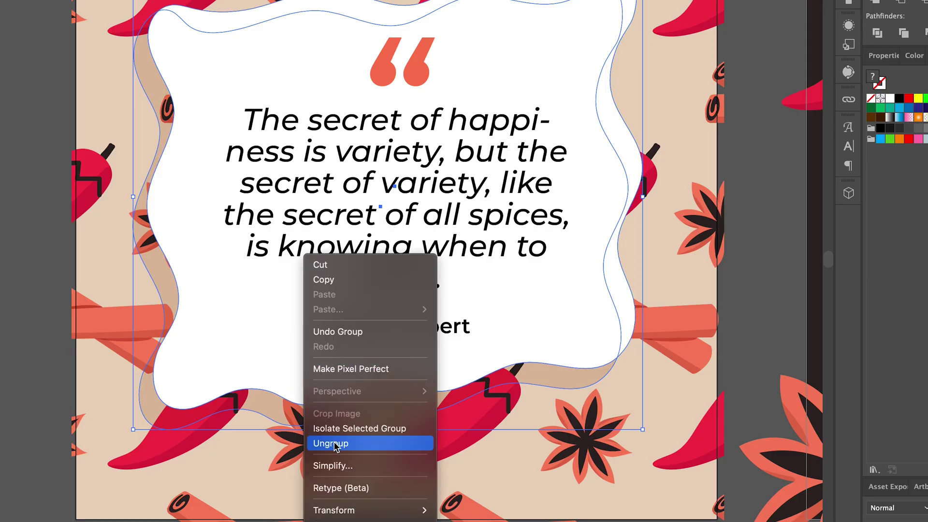
left_click(357, 444)
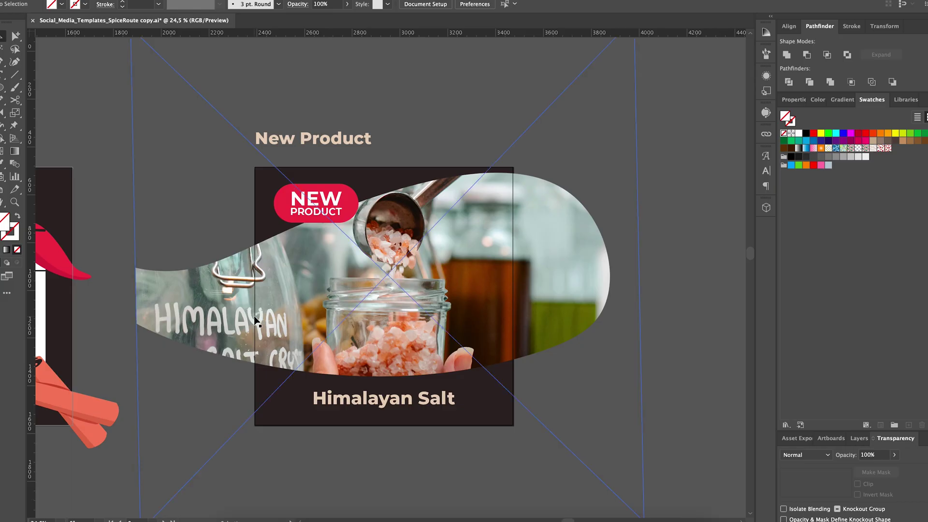
right_click(240, 303)
left_click(300, 420)
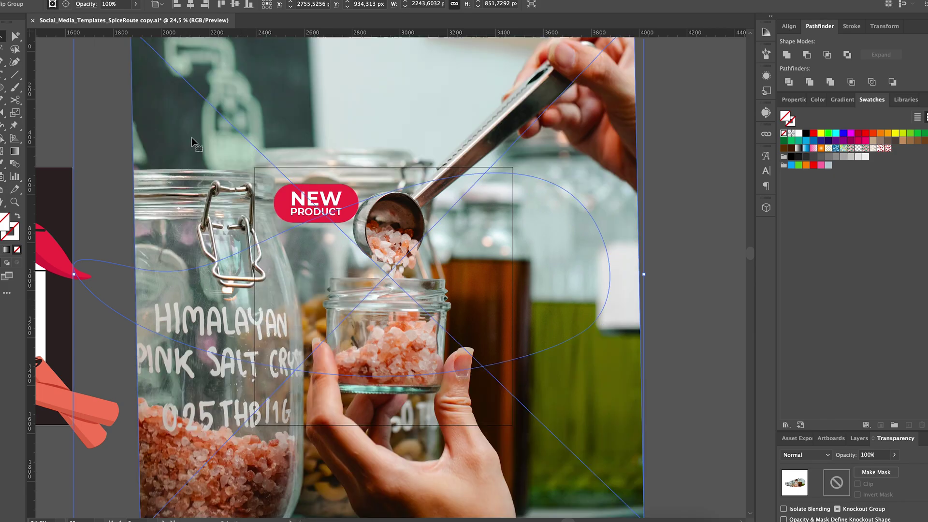
left_click(117, 165)
left_click(586, 126)
key("Delete")
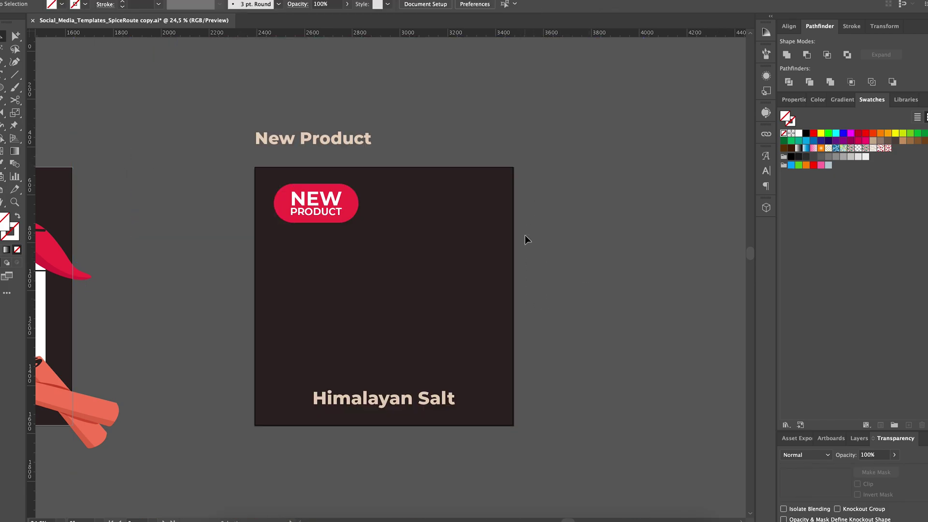
- Give the curved frame path on the New Product post a white fill
left_click(259, 360)
left_click(218, 253)
left_click(230, 258)
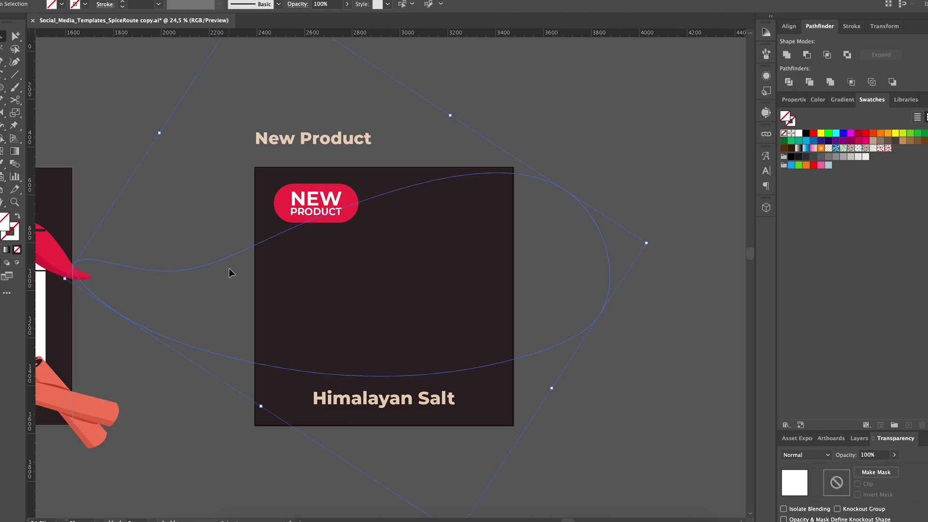
left_click(259, 207)
key("d")
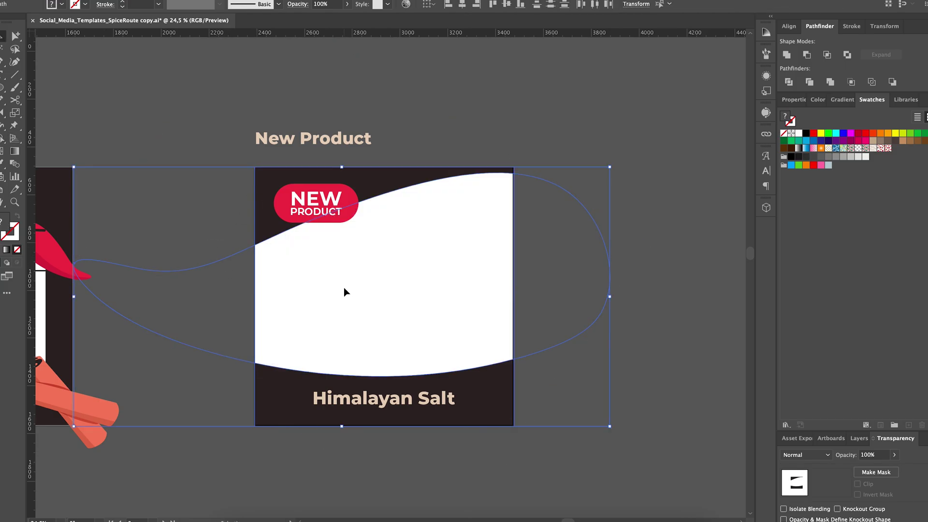
left_click(466, 103)
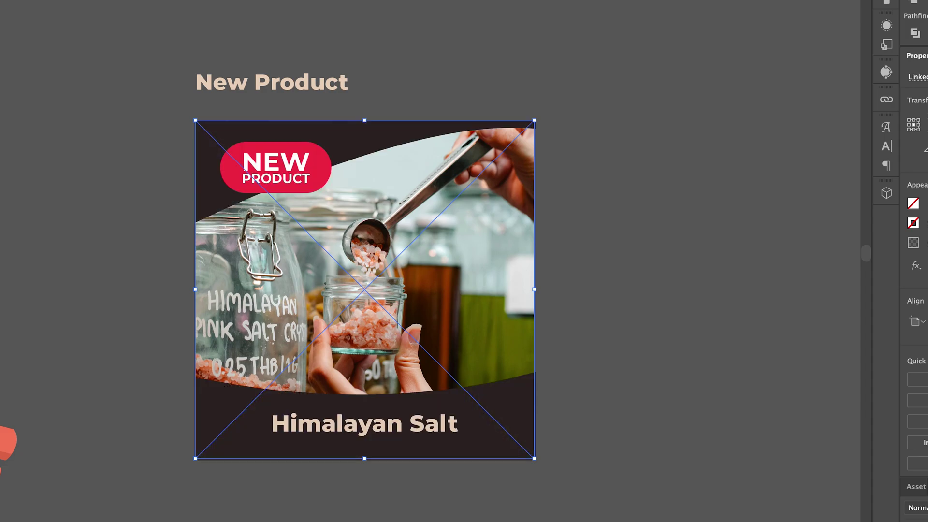
left_click(584, 220)
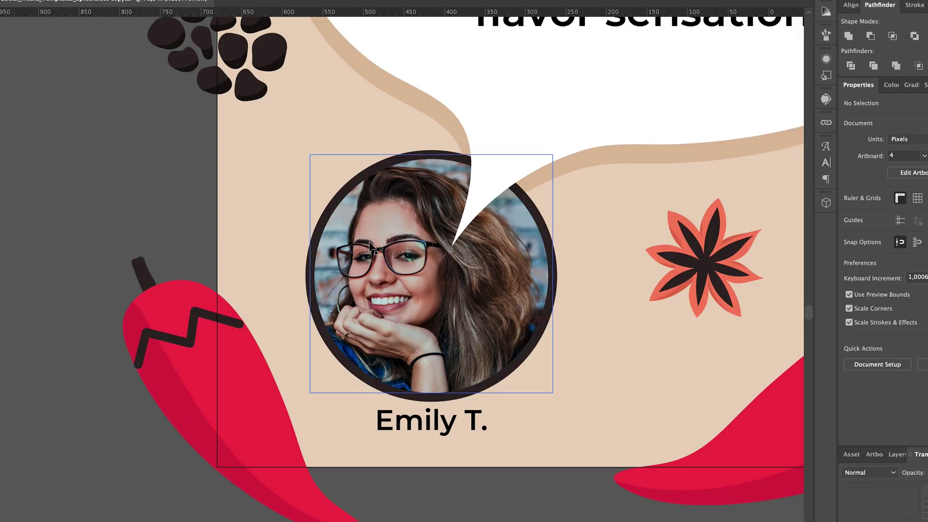
- Release the circular photo's mask, place the new profile photo over the circle, and choose Save As
right_click(368, 244)
left_click(374, 405)
left_click(379, 264)
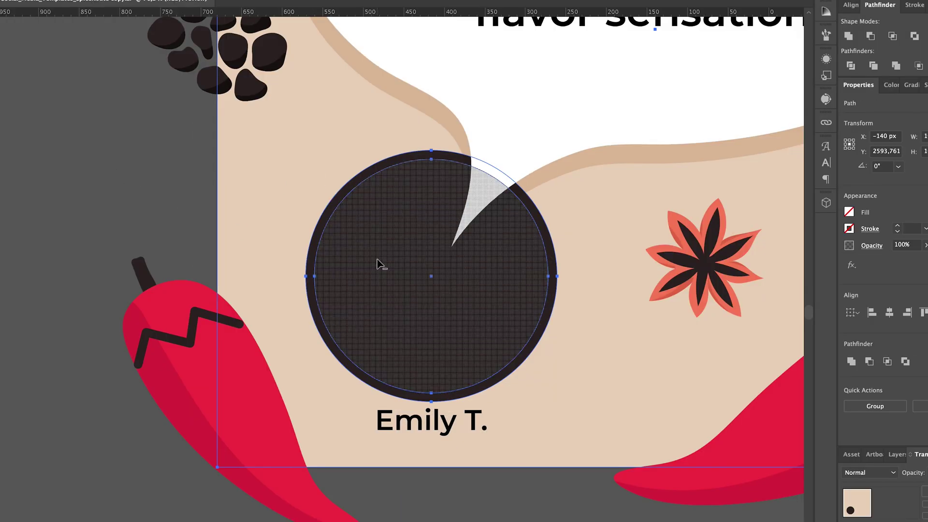
key("Delete")
left_click(131, 208)
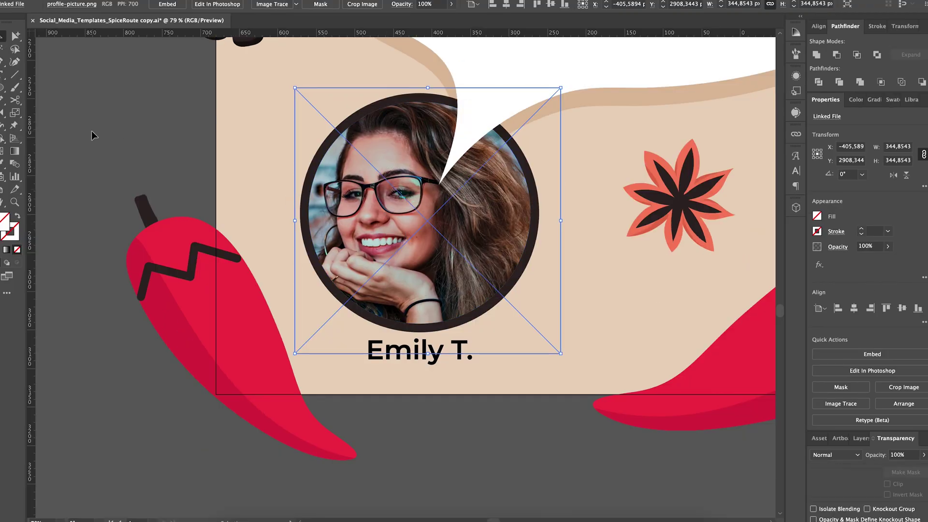
key("ctrl+shift+a")
scroll(460, 457, "down", 5)
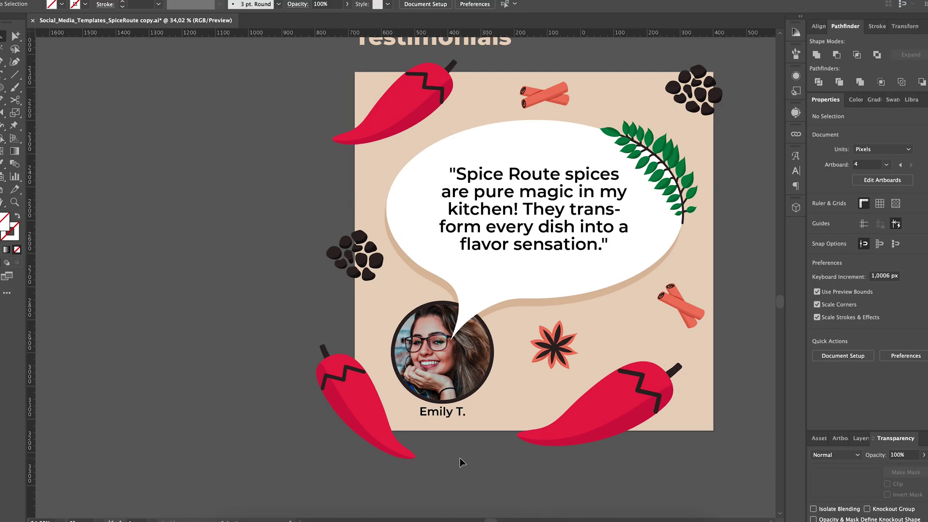
scroll(460, 457, "up", 2)
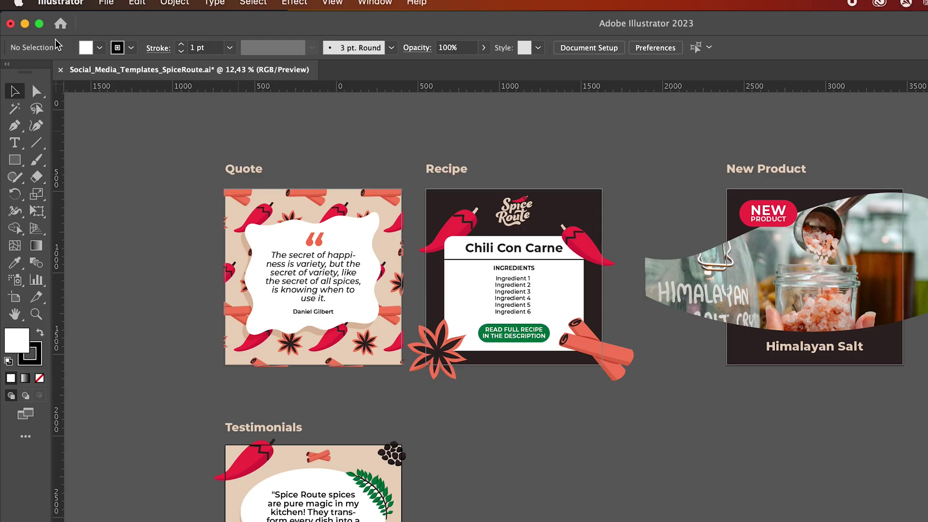
left_click(106, 2)
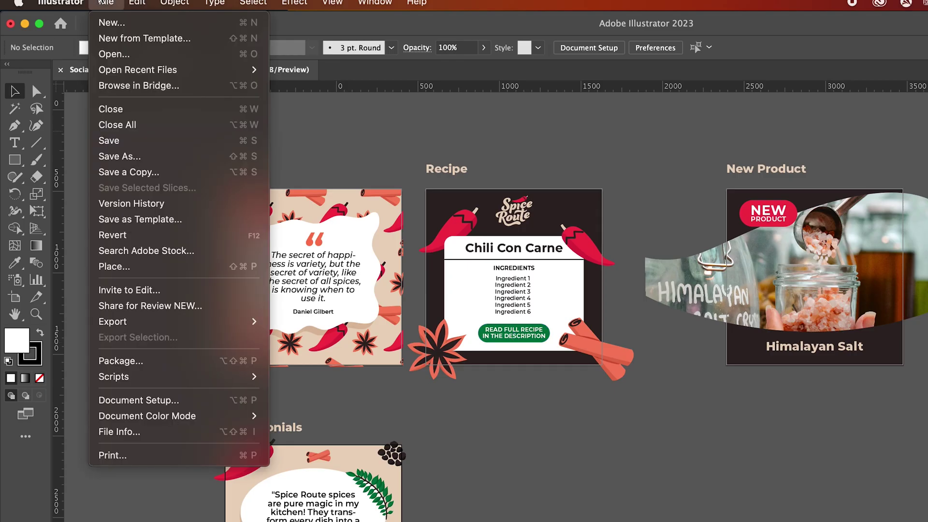
left_click(116, 156)
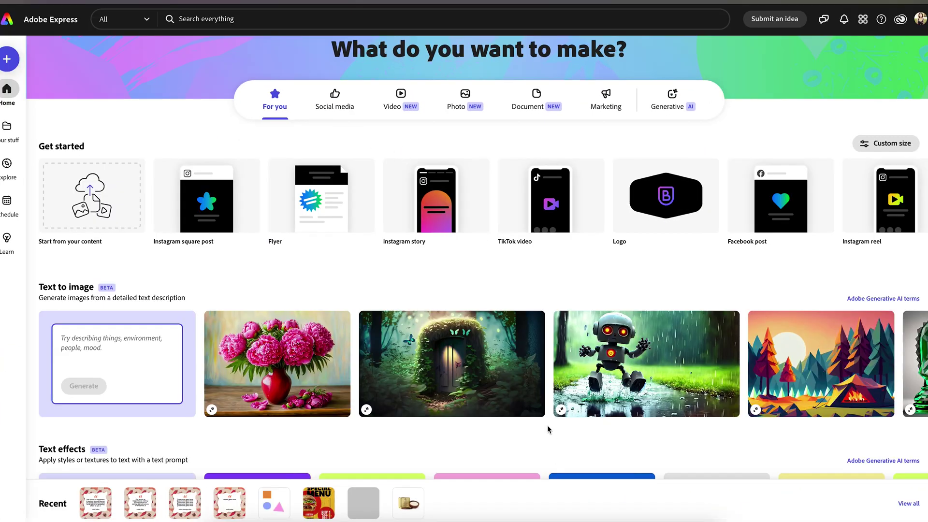
scroll(547, 425, "down", 3)
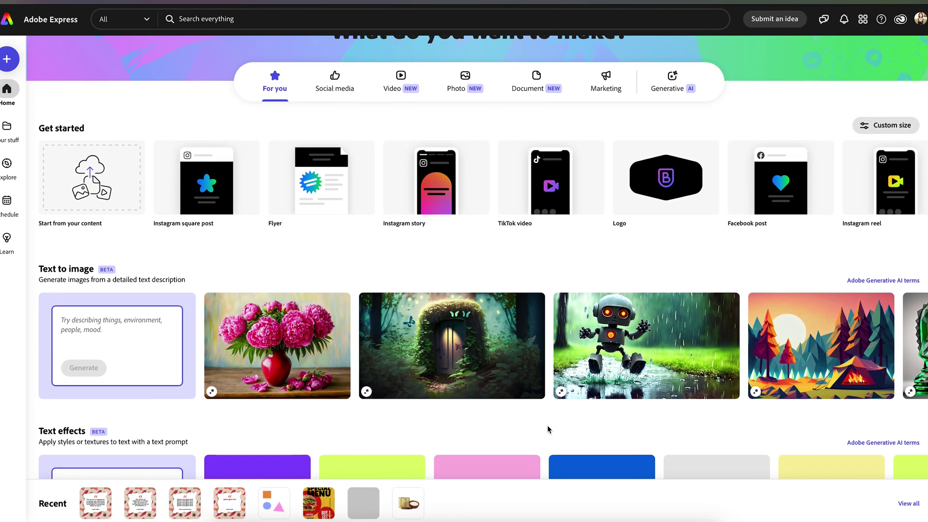
scroll(547, 425, "down", 2)
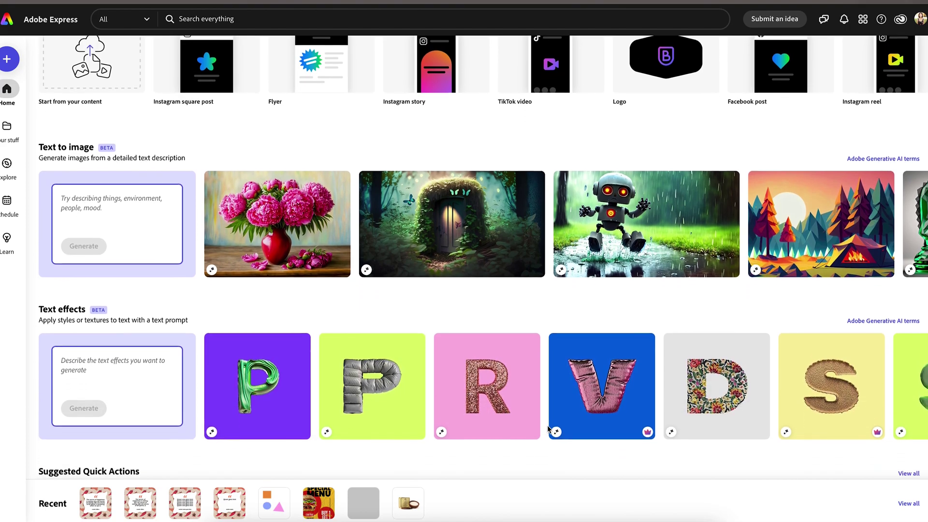
scroll(547, 425, "down", 1)
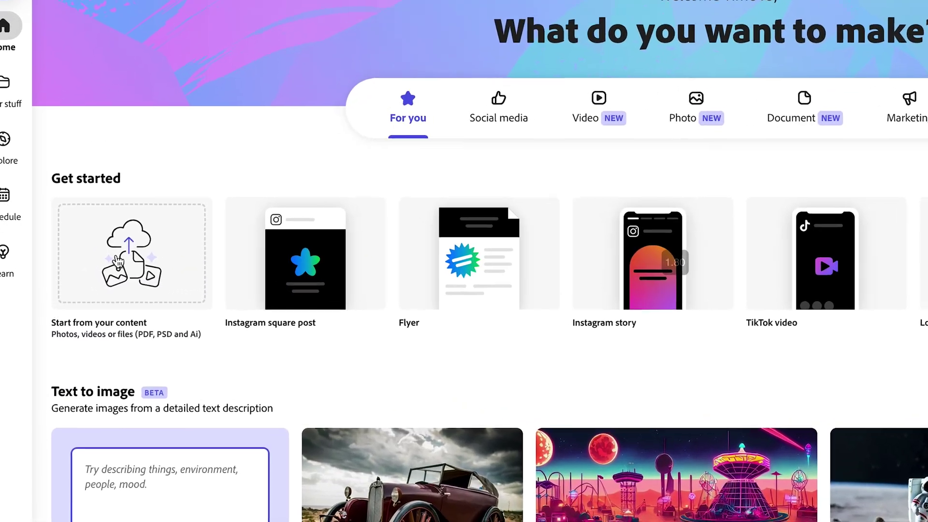
- Upload Social_Media_Templates_SpiceRoute_AdobeExpress.ai and open the converted four-page design in the editor
left_click(97, 259)
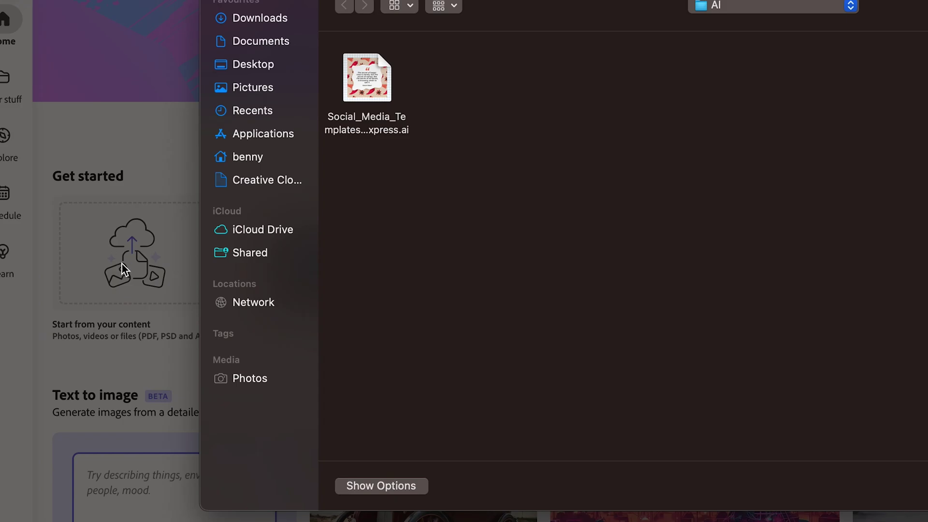
left_click(375, 79)
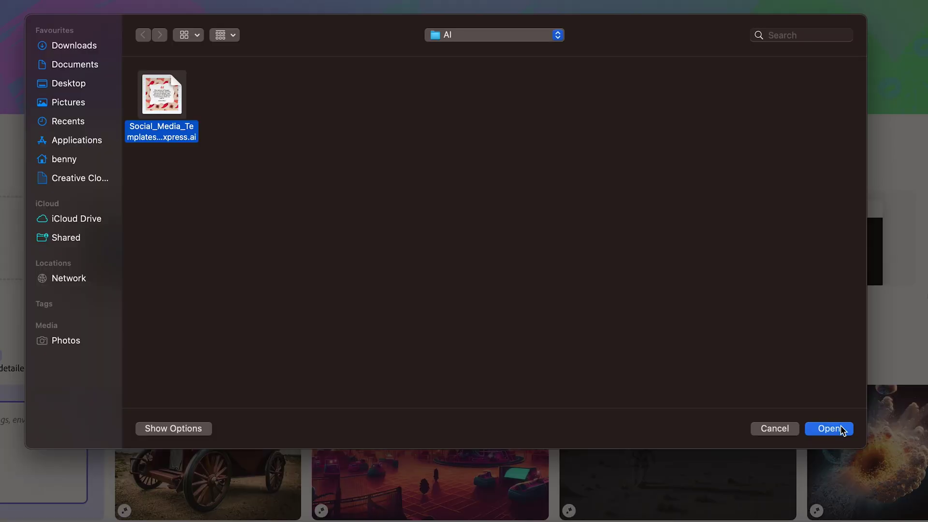
left_click(828, 429)
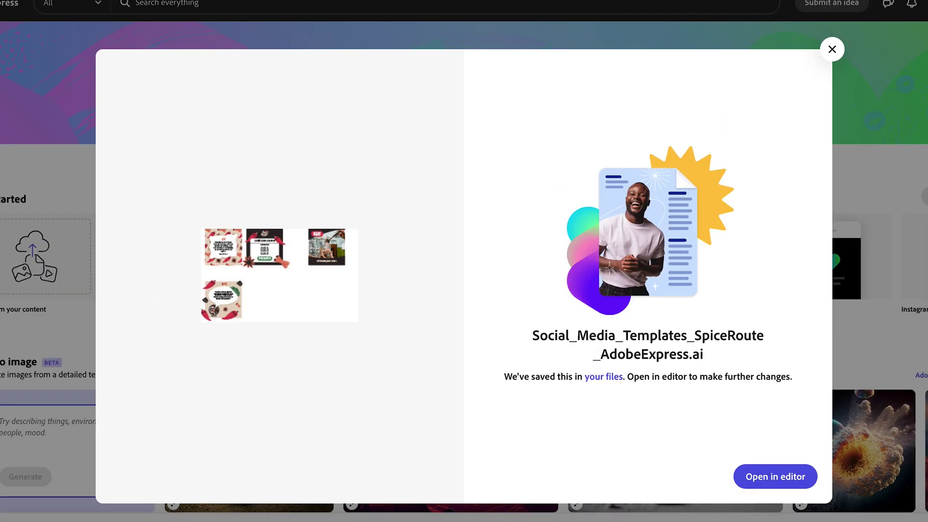
left_click(760, 477)
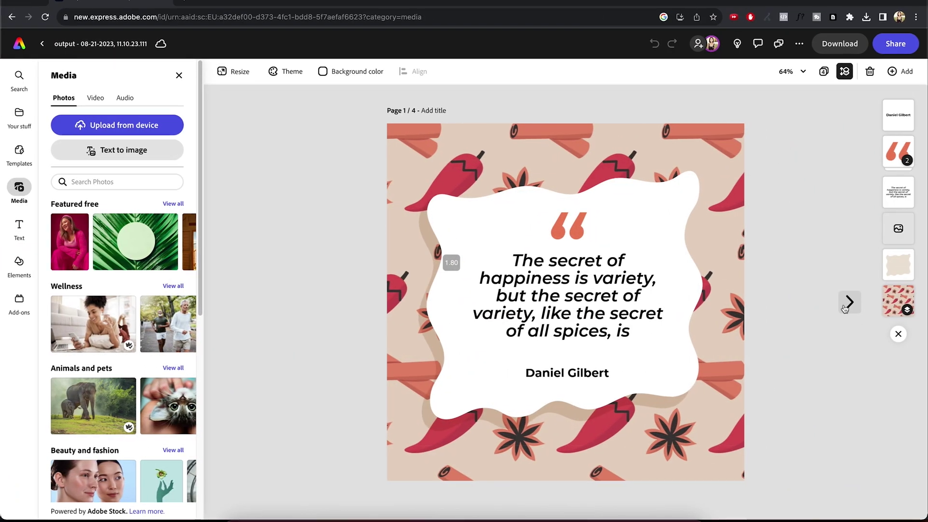
- Review all four pages and name page 2 'Recipe'
left_click(849, 302)
left_click(845, 309)
left_click(849, 302)
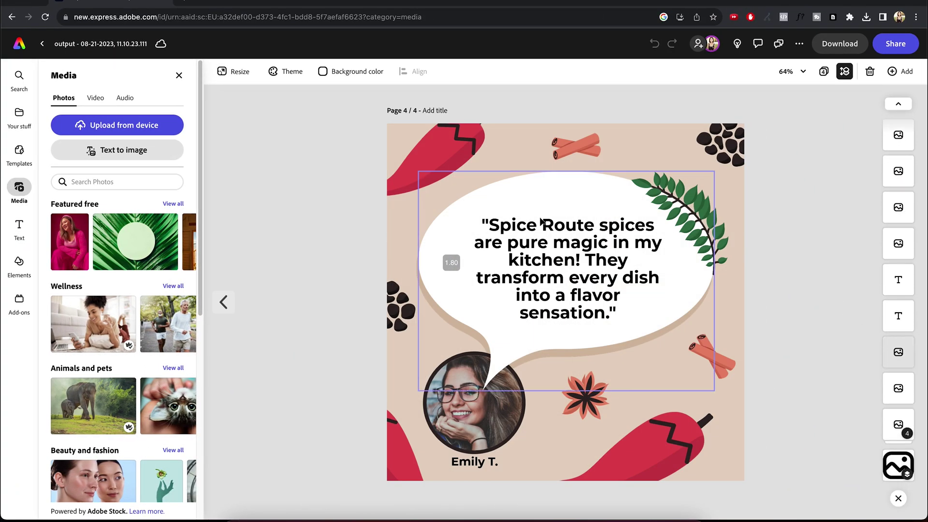
left_click(223, 302)
left_click(224, 302)
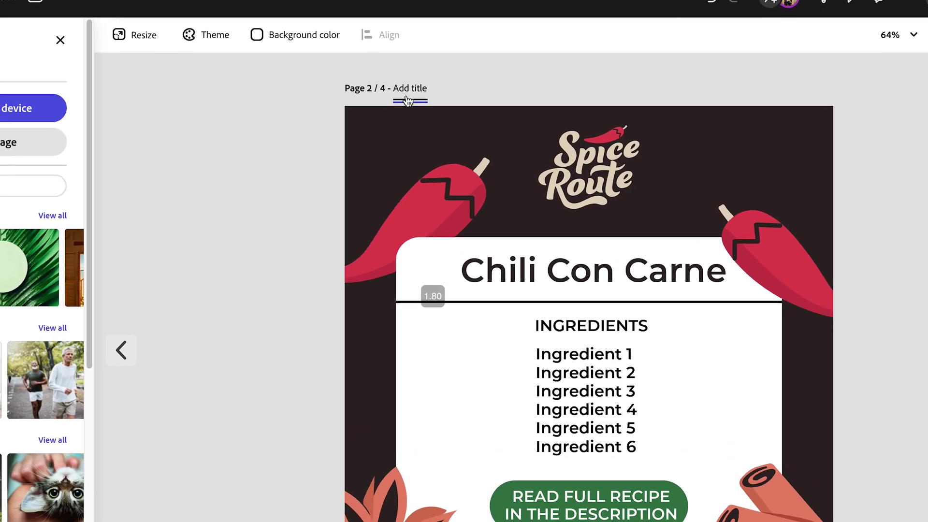
left_click(406, 96)
type("Recipe")
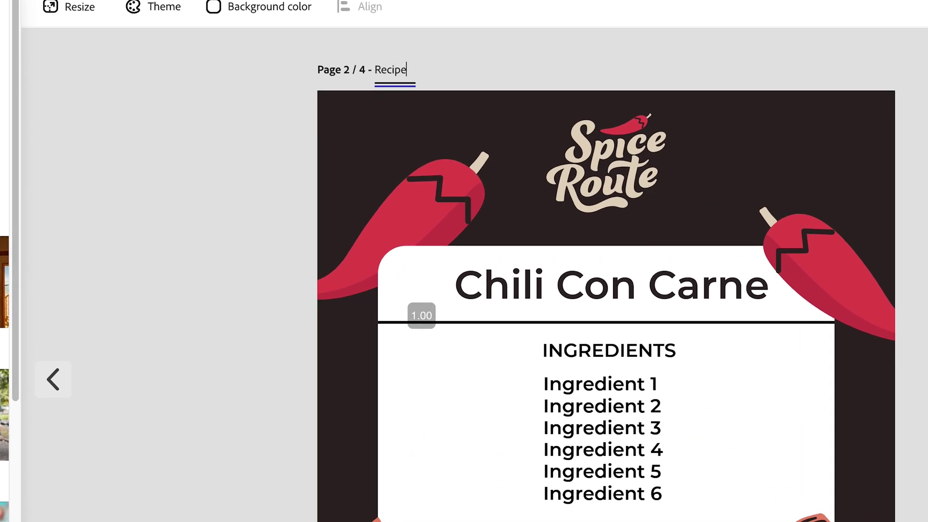
scroll(404, 67, "down", 2)
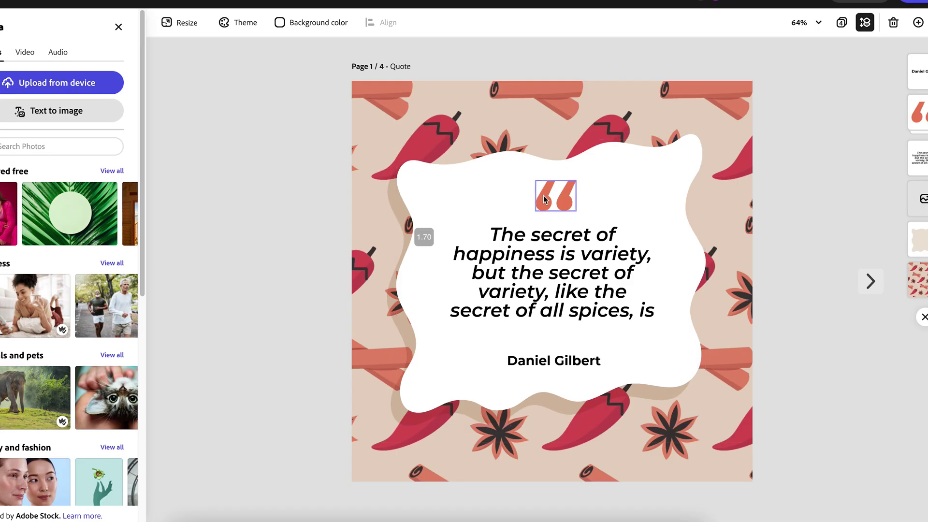
- Widen the quote text box, paste the full quote copied from Illustrator, and center it
left_click(544, 195)
left_click(541, 289)
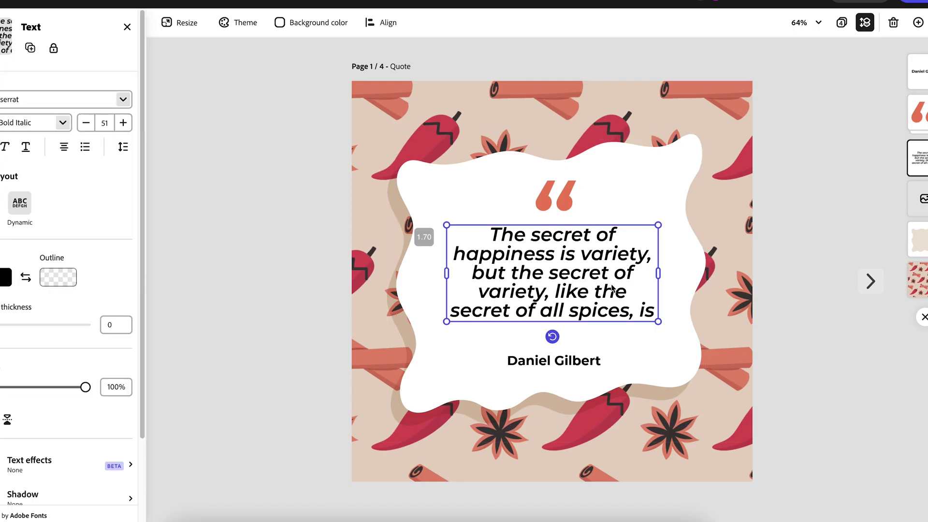
left_click_drag(659, 276, 680, 276)
left_click(315, 514)
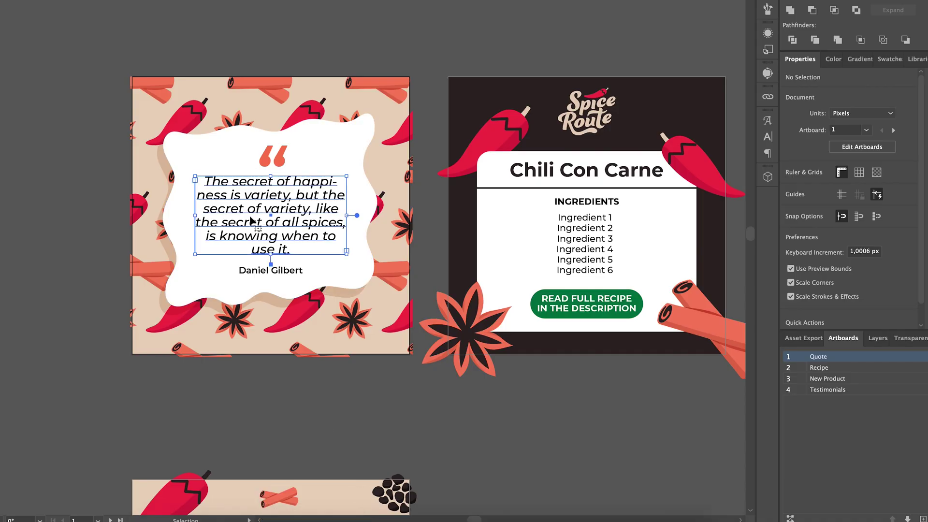
key("super+a")
key("super+c")
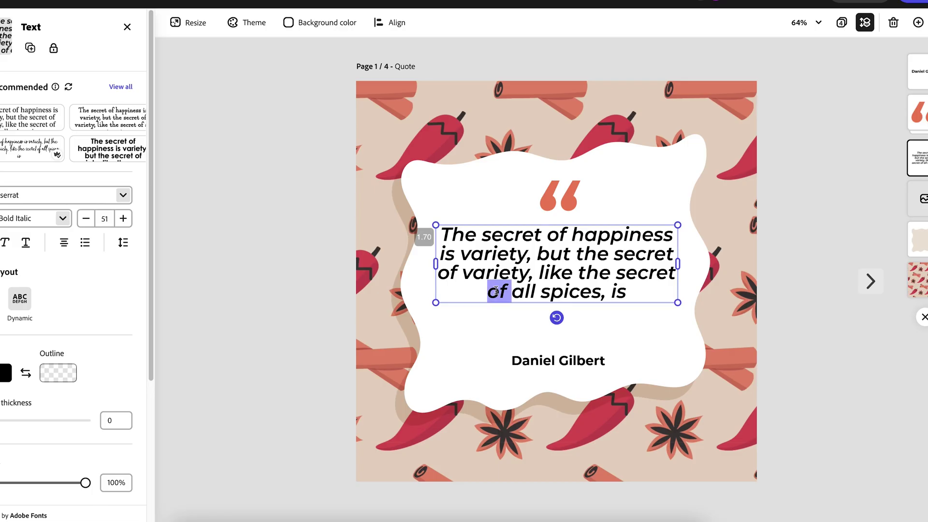
key("super+a")
key("super+v")
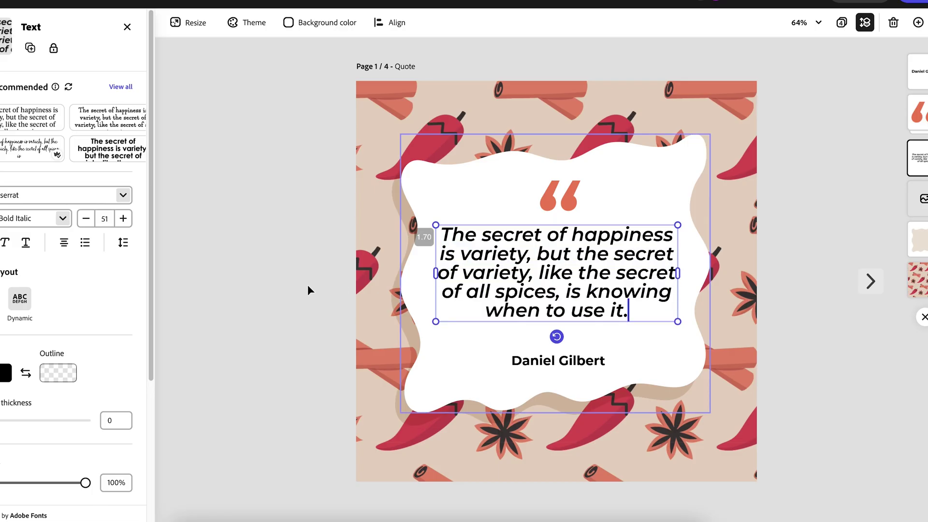
left_click_drag(470, 259, 470, 264)
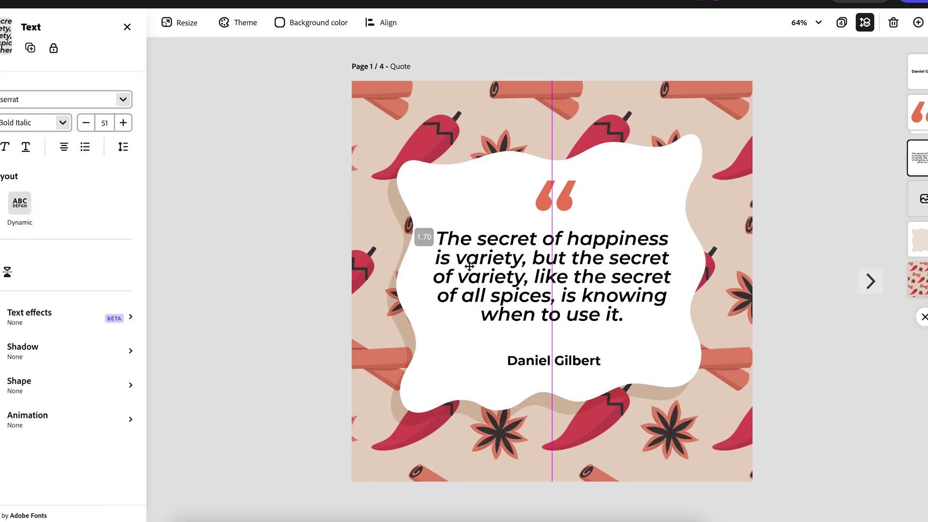
- Widen the author name box and the ingredients box, putting each ingredient on its own line
left_click(555, 362)
left_click_drag(610, 362, 691, 363)
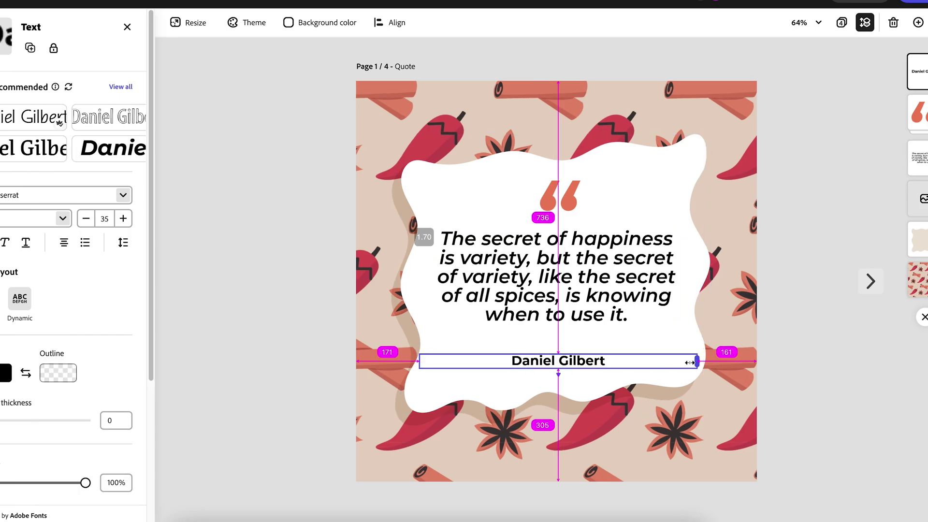
left_click(262, 268)
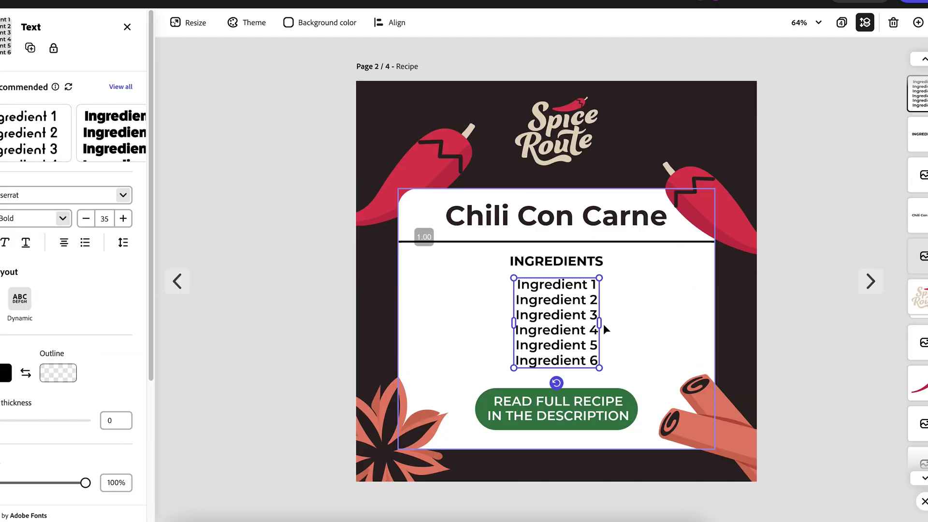
left_click_drag(603, 327, 694, 325)
key("Return")
key("Return")
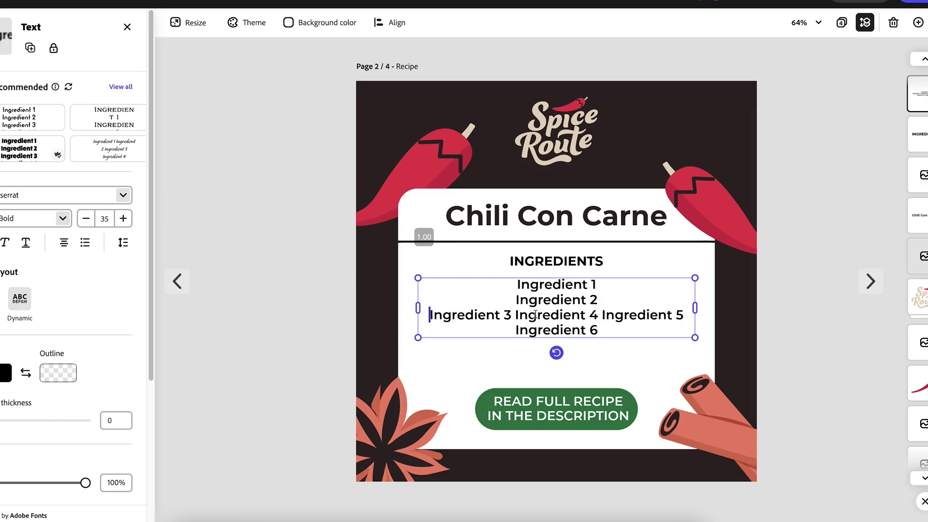
key("Return")
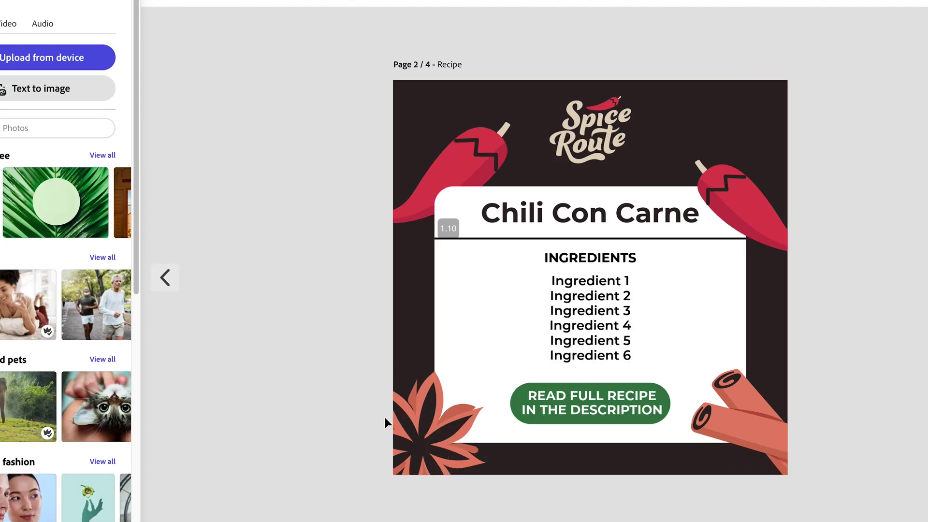
left_click(322, 521)
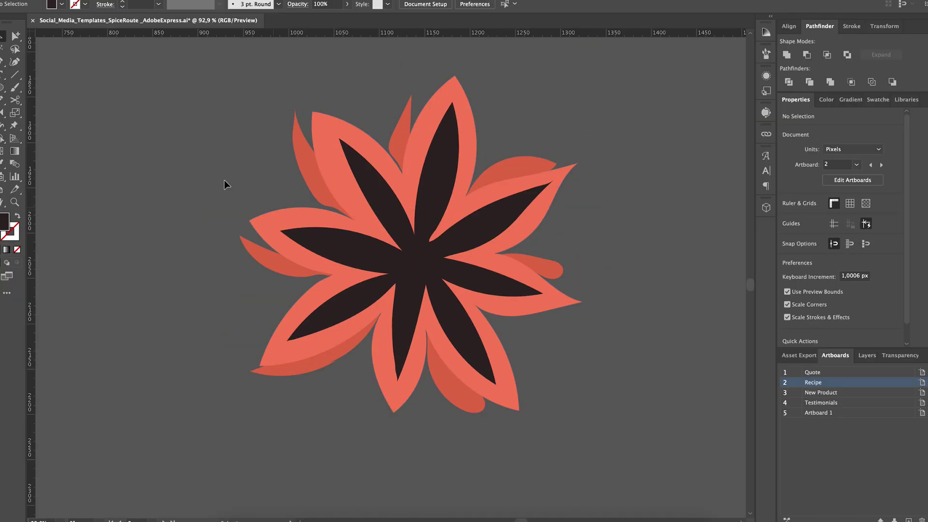
- Remove the two overlapping petal pieces and the thin sliver from the star anise
key("ctrl+a")
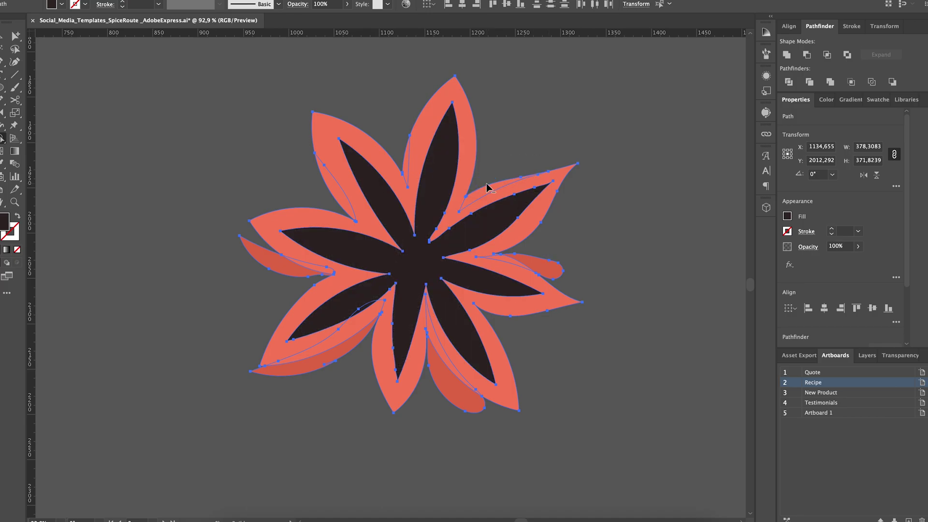
left_click(553, 270, "alt")
left_click(474, 402, "alt")
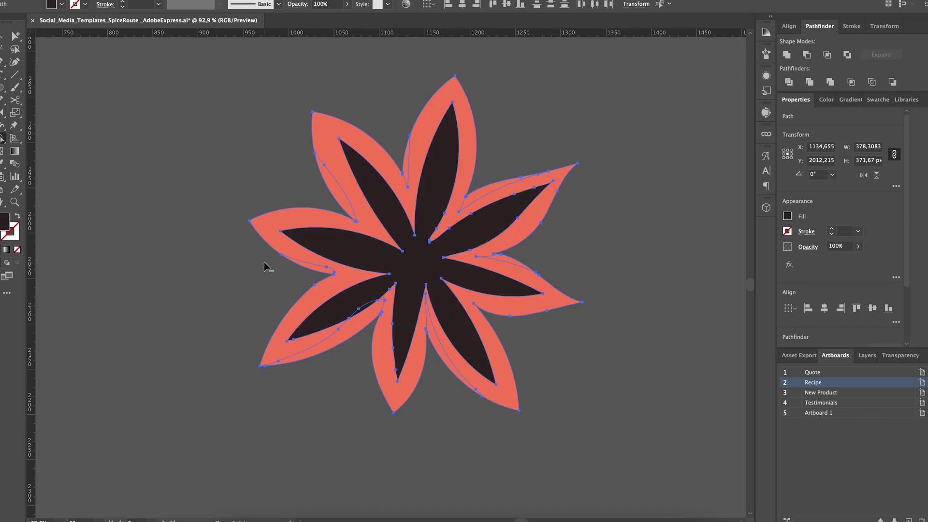
left_click(404, 170, "alt")
scroll(135, 88, "down", 3, "alt")
scroll(502, 419, "down", 2, "alt")
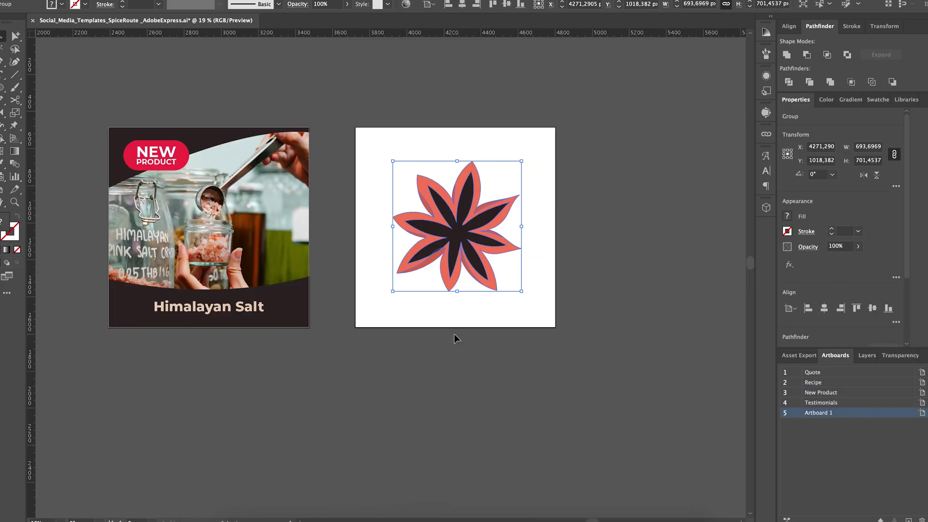
- Export the star anise as a PNG using the artboard range
left_click(456, 333)
left_click(102, 7)
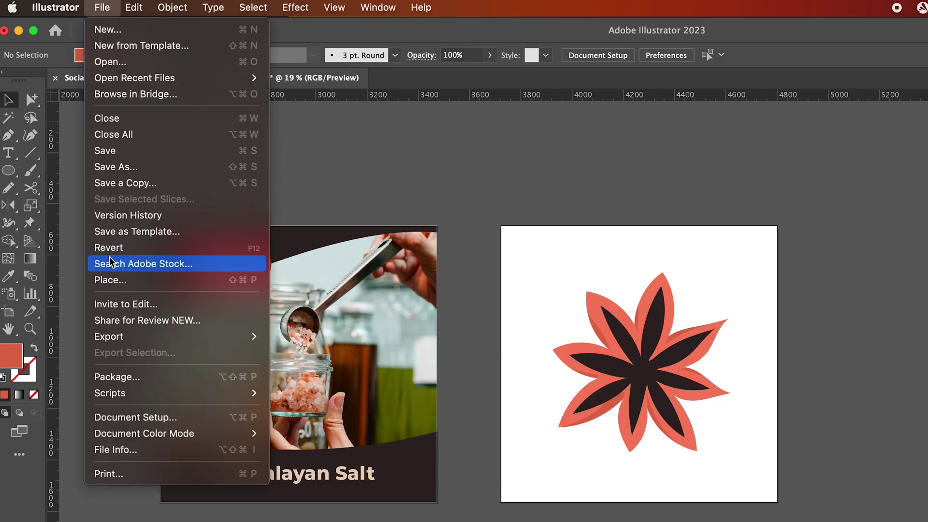
mouse_move(145, 333)
left_click(311, 353)
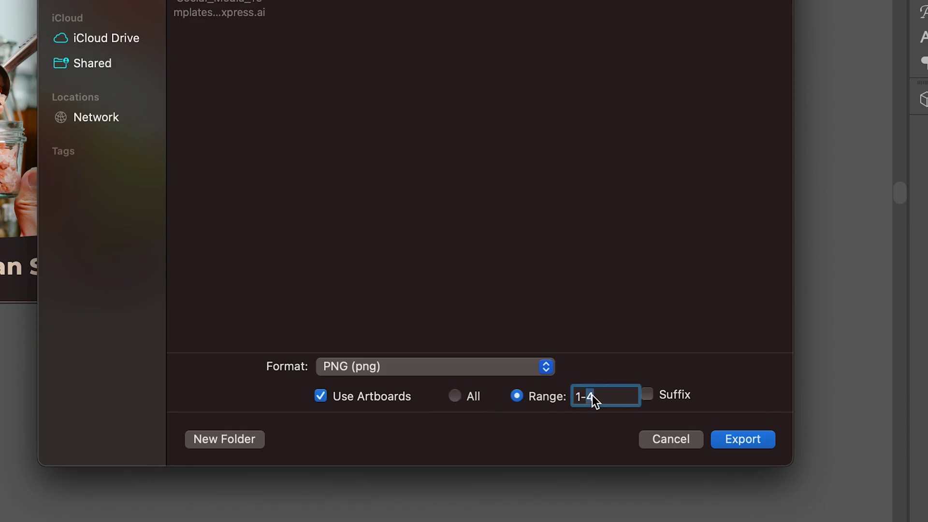
key("Return")
- Finish the PNG export and place the star anise in the Recipe page's bottom-left corner
left_click(558, 428)
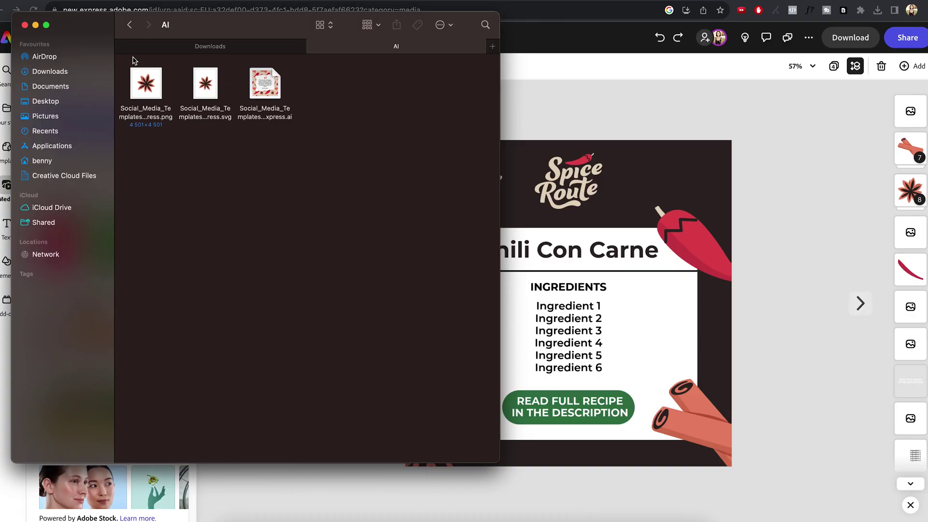
left_click_drag(138, 82, 492, 333)
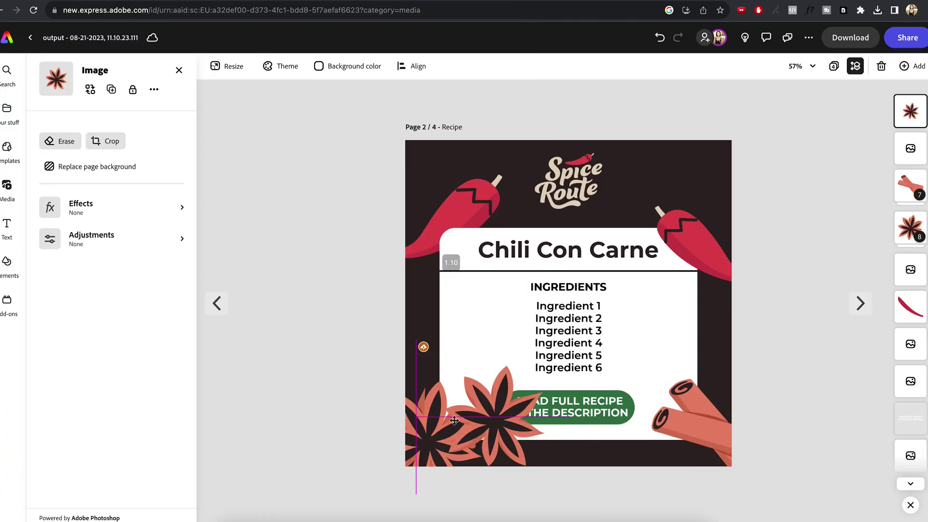
left_click_drag(454, 421, 433, 438)
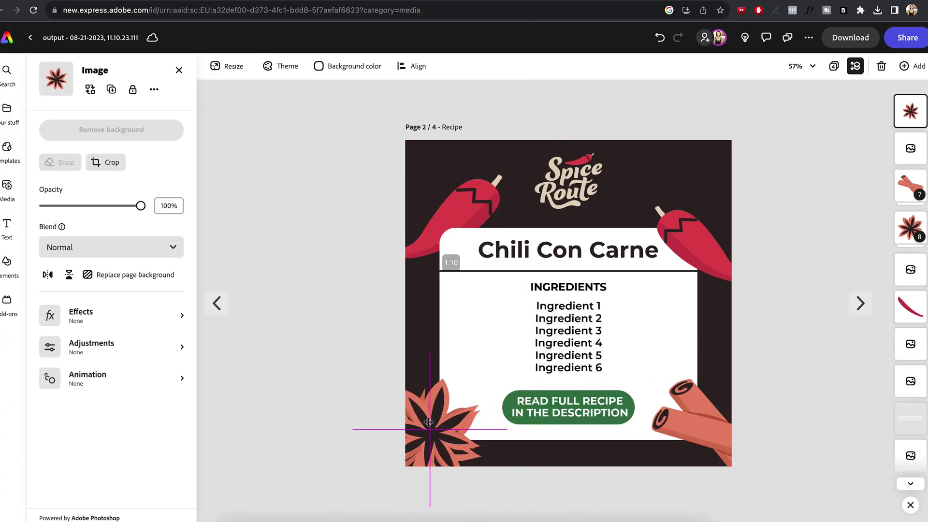
- Set the transparent image as the New Products page background
left_click(344, 279)
scroll(500, 311, "down", 3)
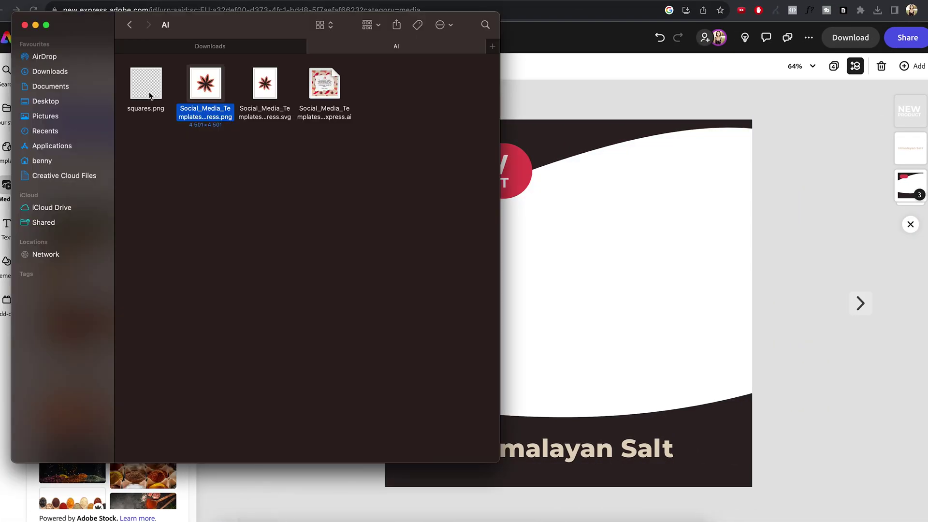
left_click_drag(203, 87, 459, 219)
left_click(126, 275)
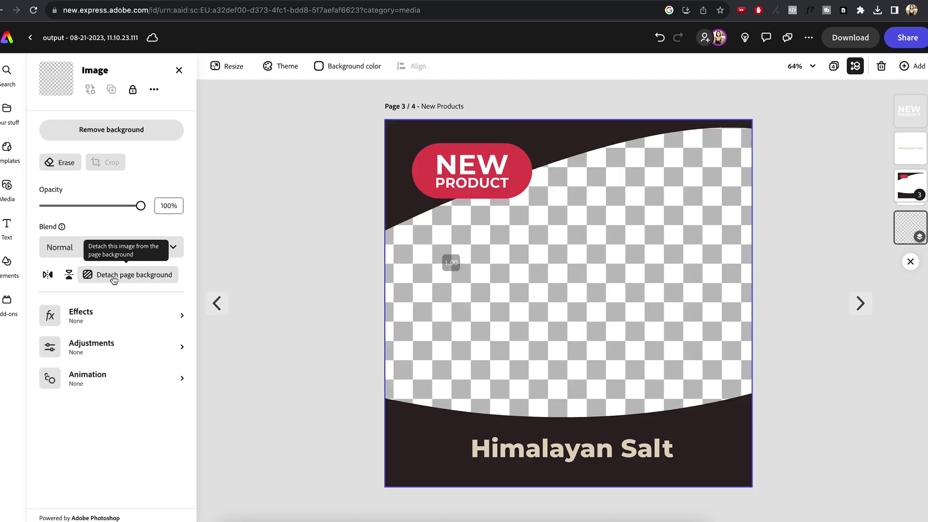
left_click(310, 238)
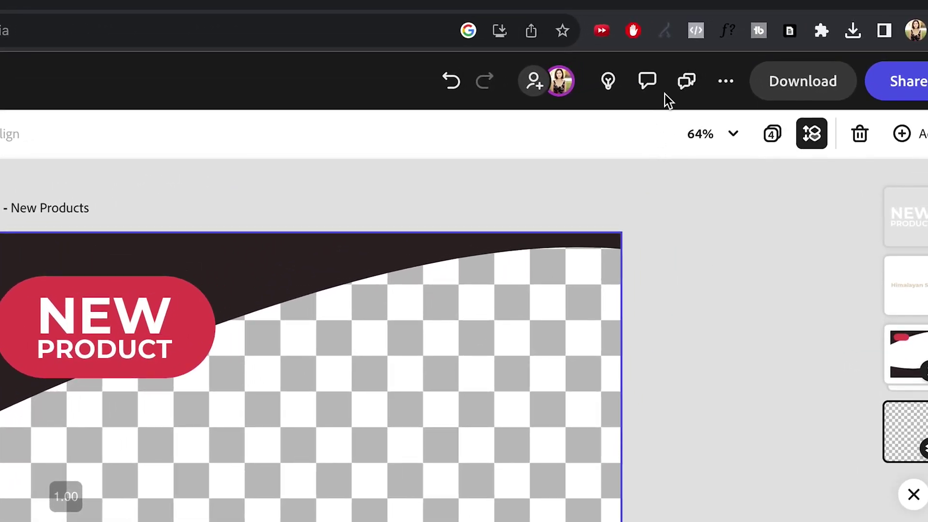
left_click(648, 82)
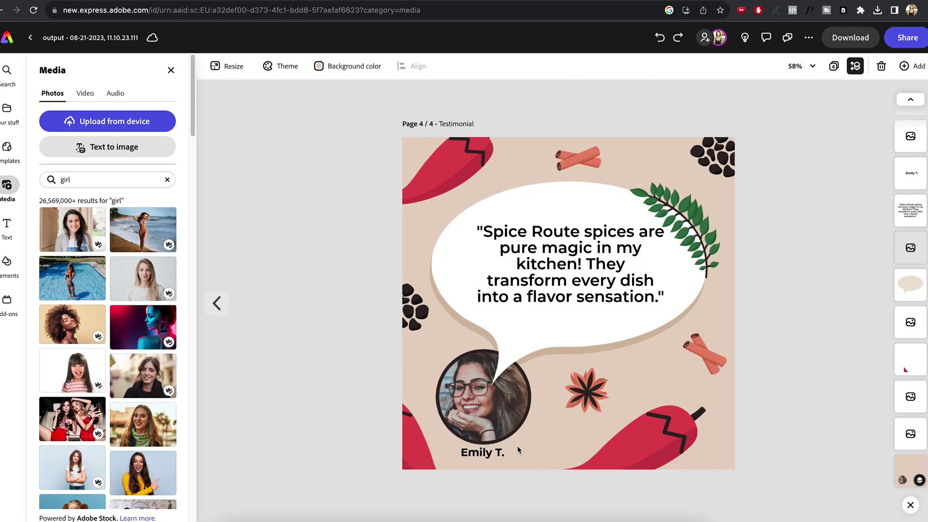
- Delete the old testimonial photo and place profile-picture.png over the empty circle
left_click(479, 411)
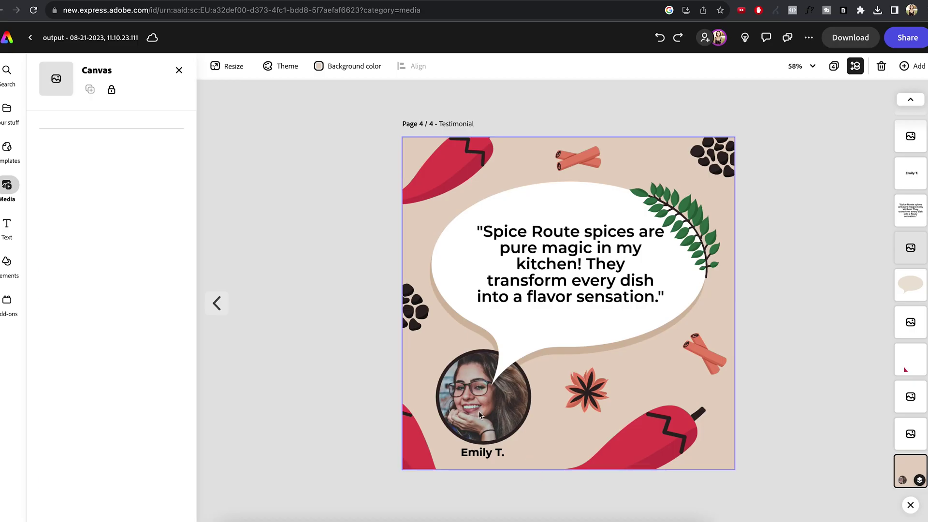
key("Delete")
left_click(226, 519)
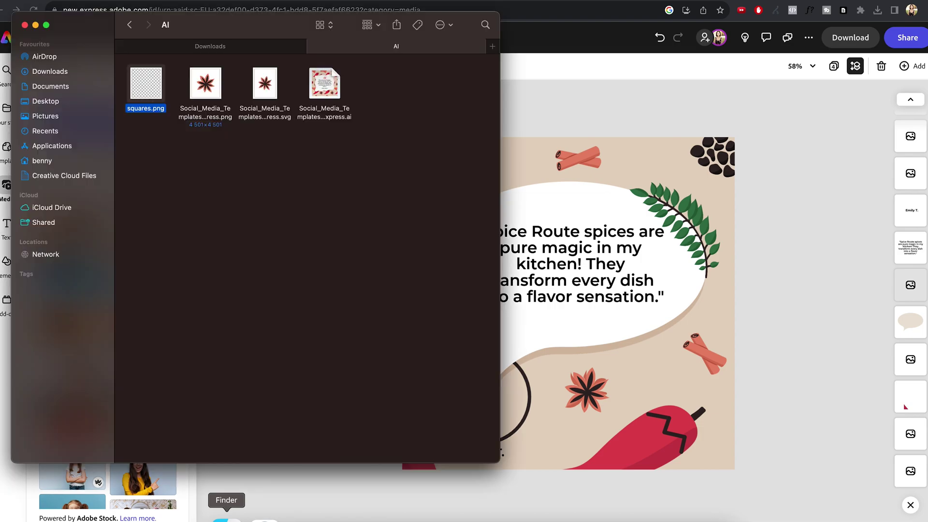
left_click(129, 25)
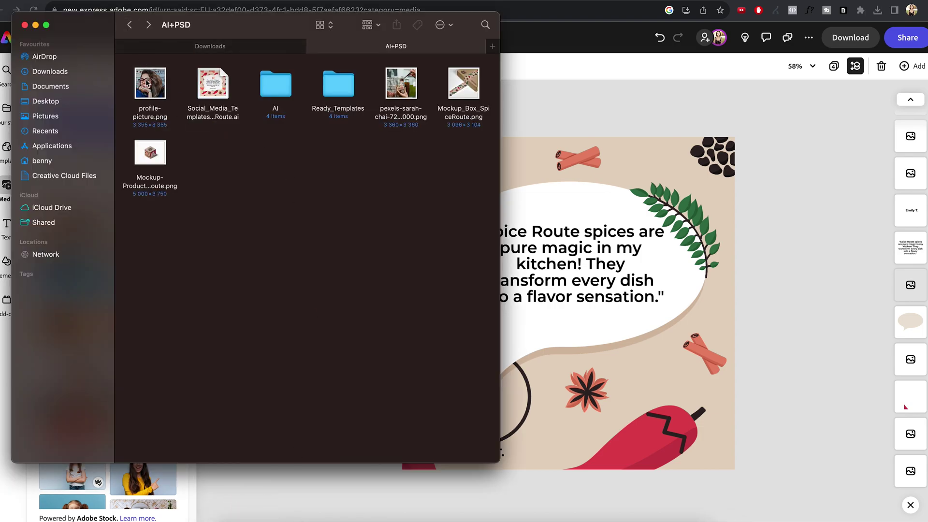
left_click_drag(147, 83, 595, 367)
left_click_drag(670, 419, 522, 266)
- Crop the photo to a circle, fit it in the bottom-left ring, and send it backward
left_click(108, 172)
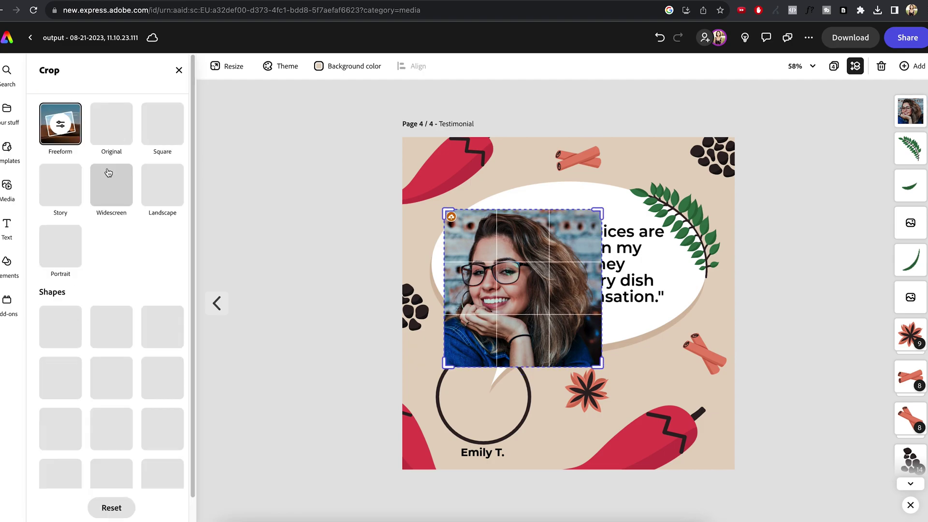
left_click(58, 346)
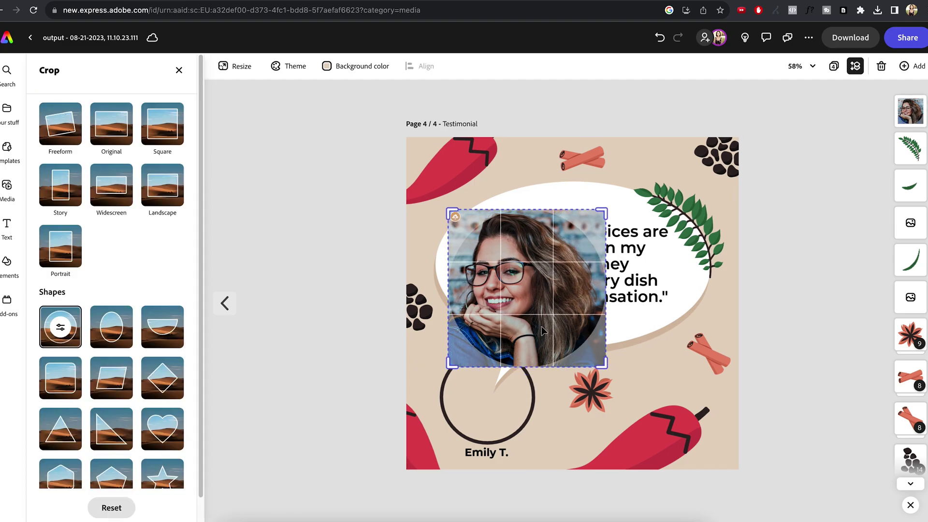
left_click(376, 265)
left_click_drag(488, 290, 514, 387)
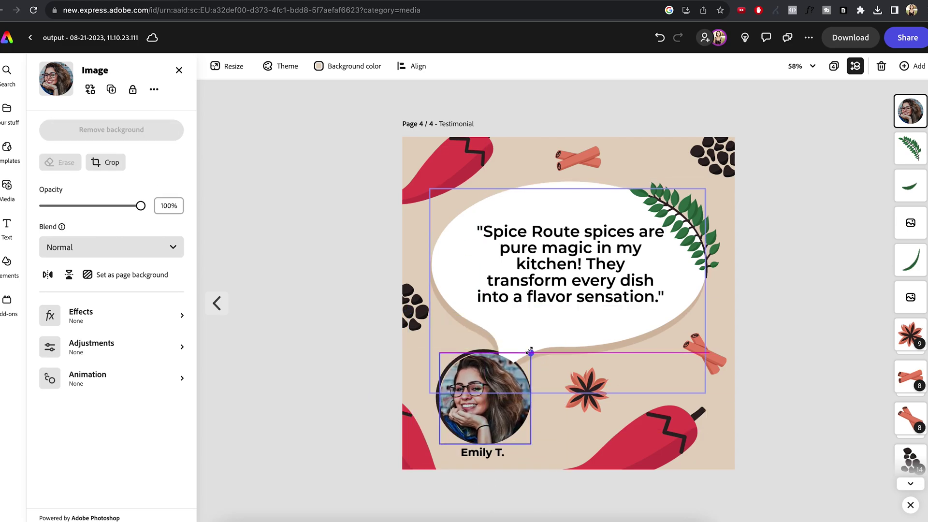
key("super+shift+bracketleft")
key("super+equal")
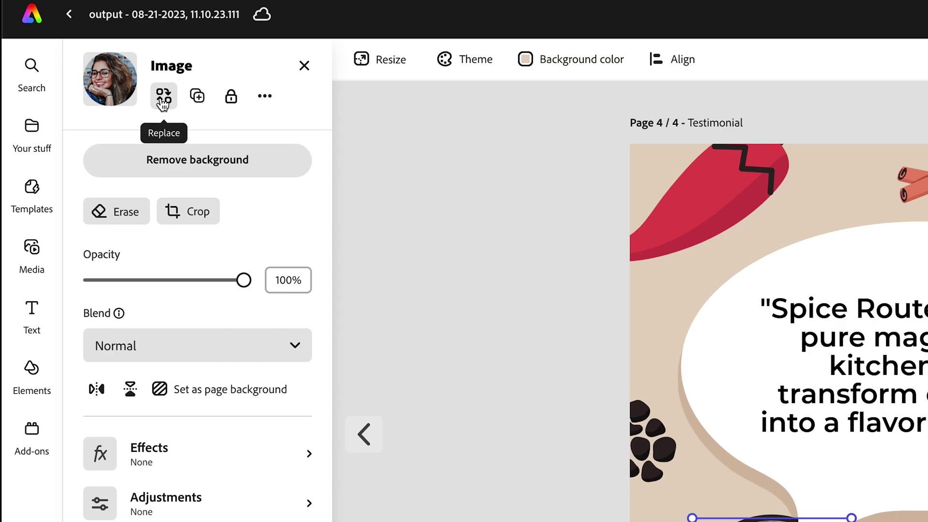
- Replace the profile photo with the transparent squares image uploaded from the computer
left_click(163, 98)
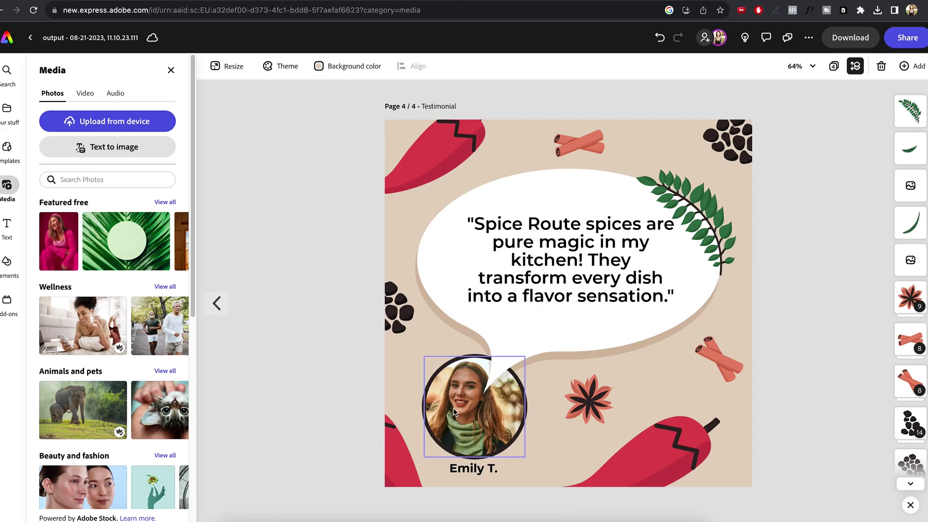
left_click(474, 454)
left_click(87, 88)
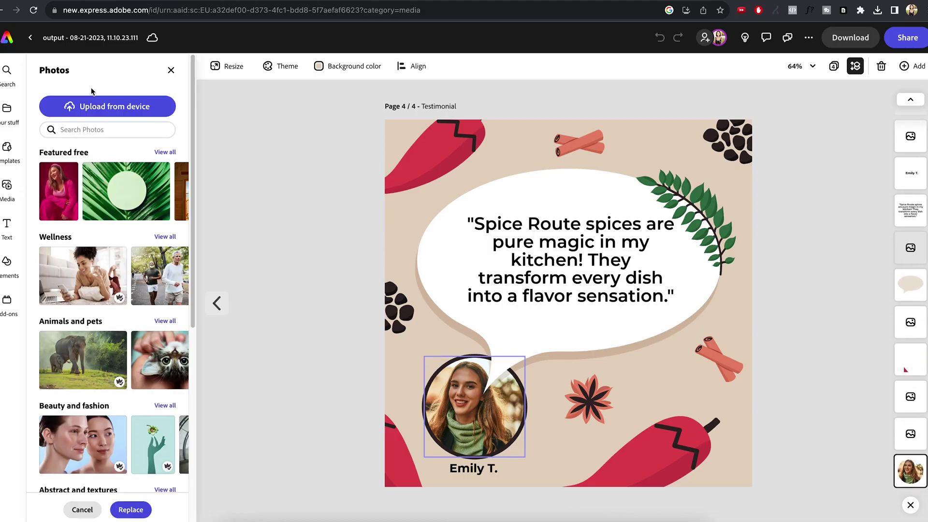
left_click(96, 108)
double_click(244, 144)
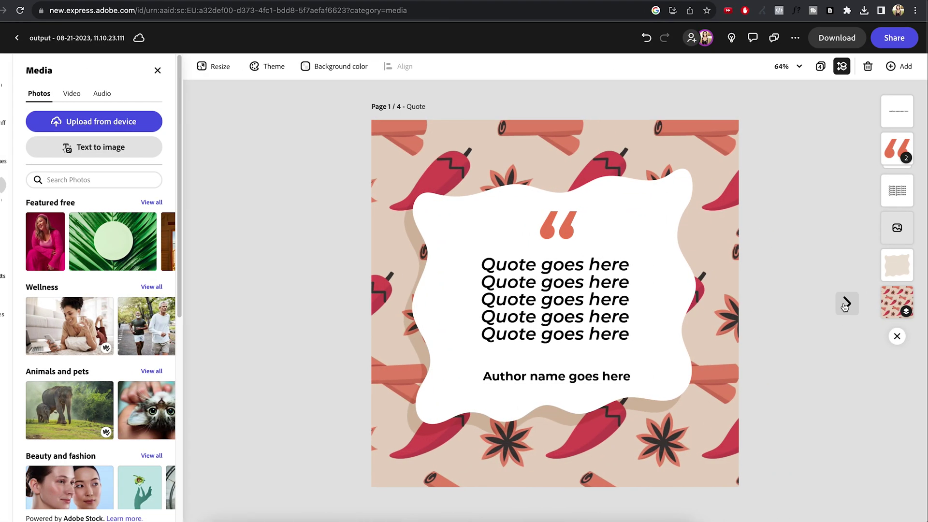
left_click(846, 303)
- On the Testimonial page, copy the design's invite-collaborators share link
left_click(846, 303)
left_click(846, 303)
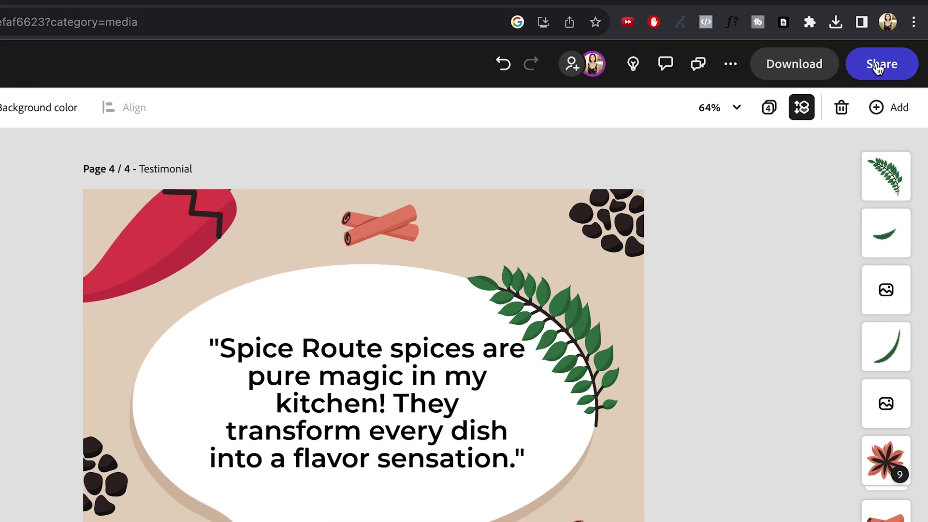
left_click(874, 67)
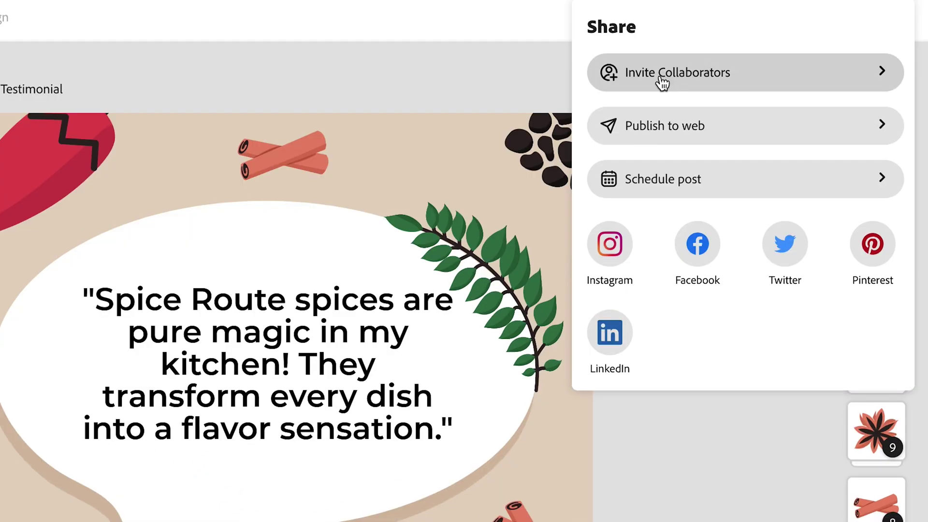
left_click(686, 78)
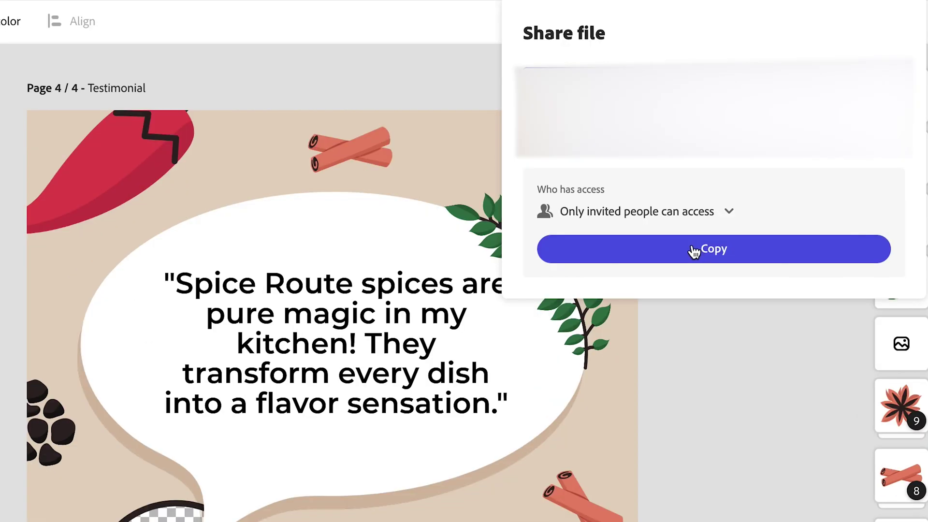
left_click(694, 250)
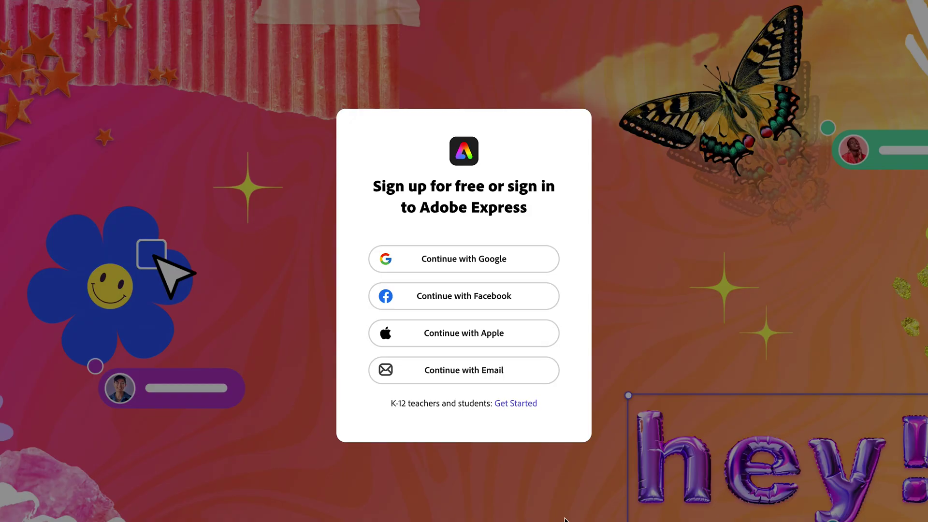
- Continue with Email at sign-in and scroll the Free versus Premium plans page
left_click(490, 380)
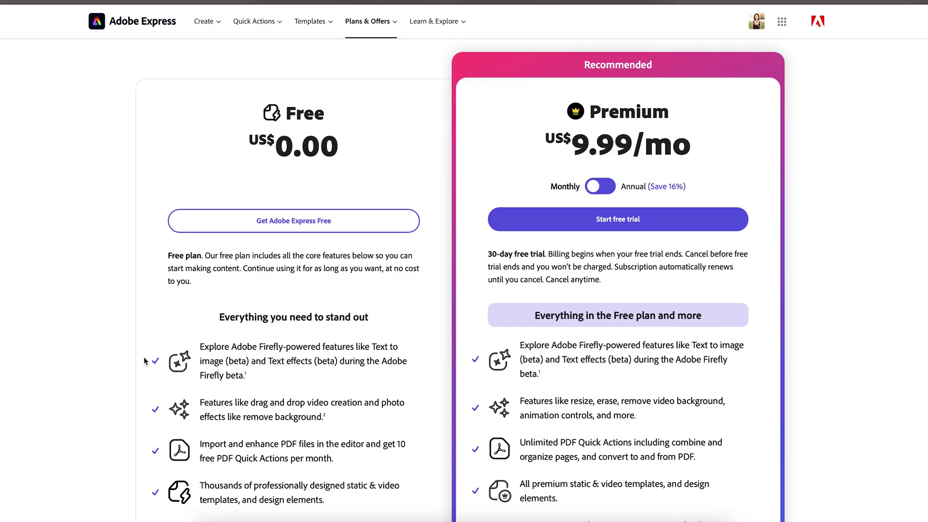
scroll(144, 360, "down", 3)
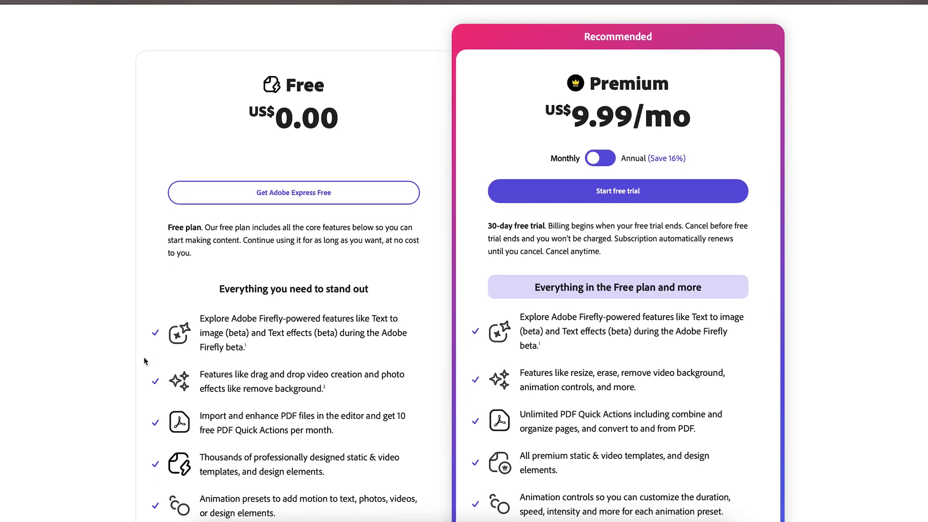
scroll(144, 356, "down", 2)
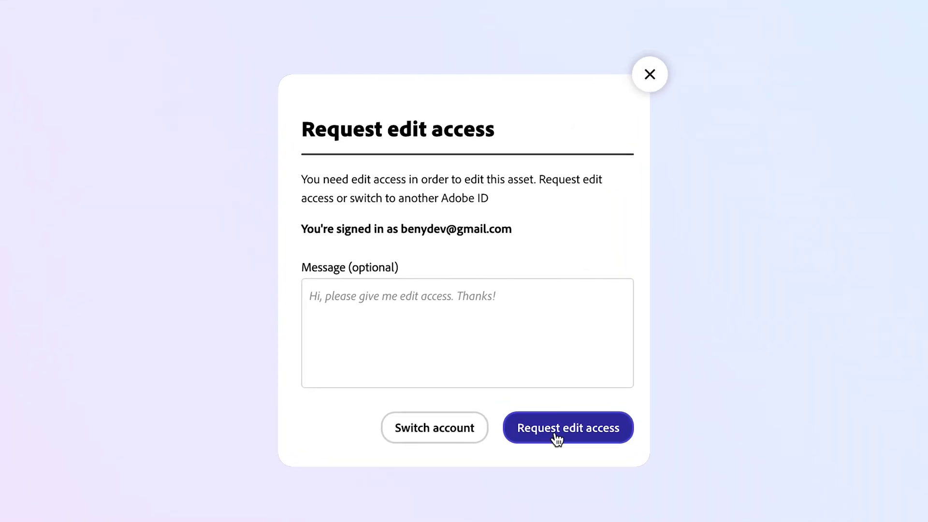
- Request edit access, approve it as Can edit, then select the placeholder quote text
left_click(534, 399)
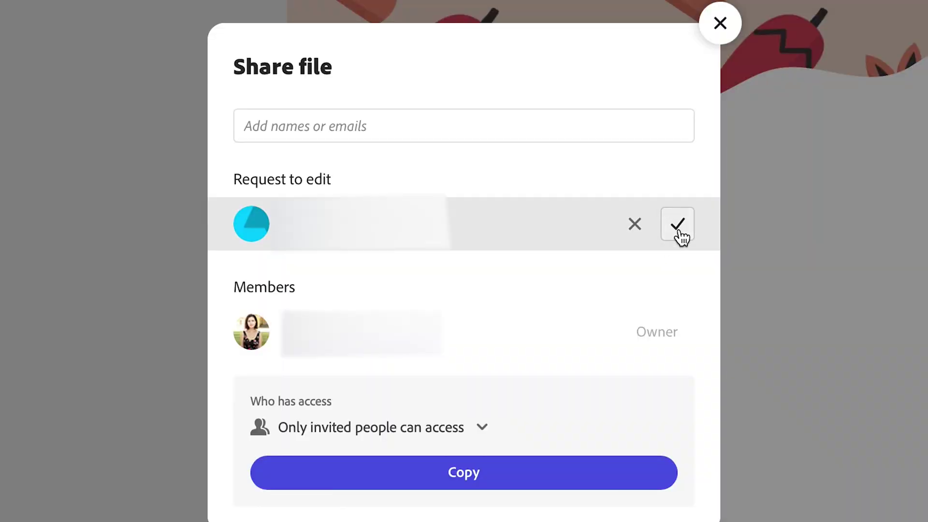
left_click(679, 229)
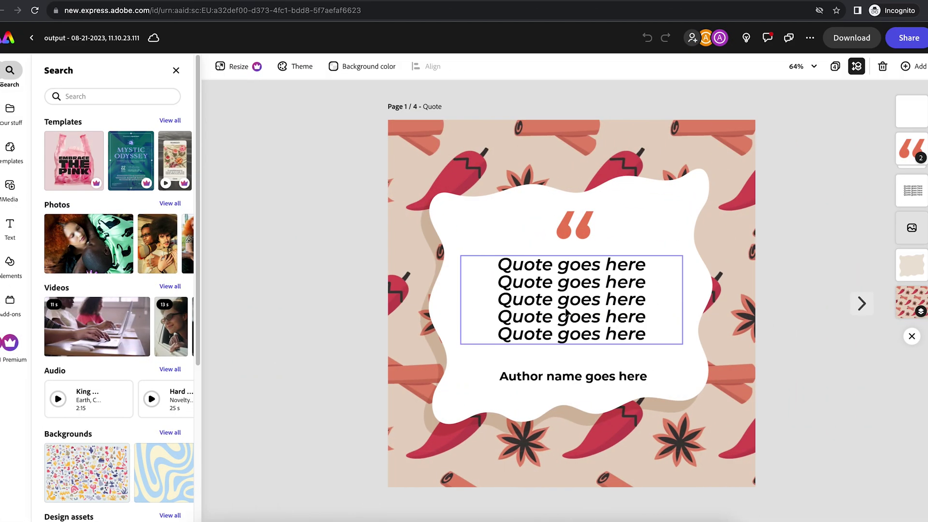
left_click(564, 300)
double_click(564, 306)
- Paste the real quote and replace the Ingredient placeholders with ground beef, kidney beans, chili powder lines
key("ctrl+v")
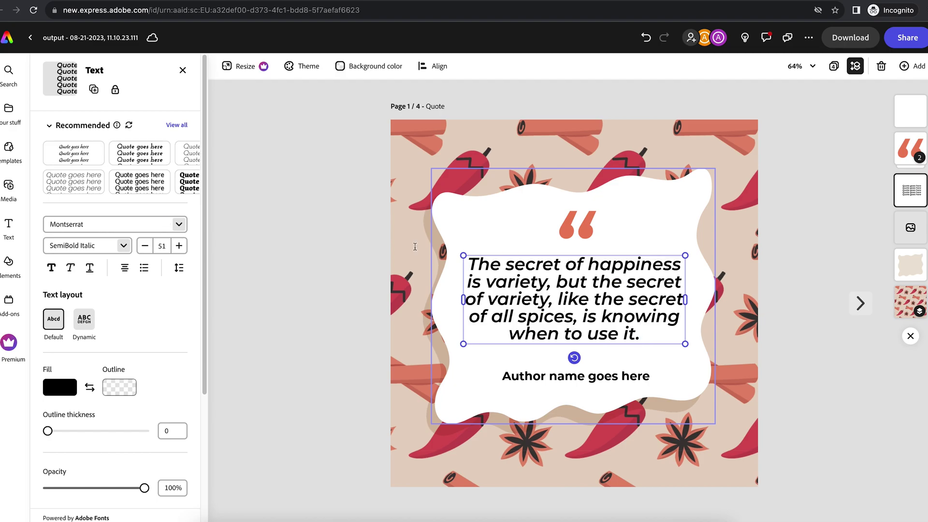
left_click(531, 273)
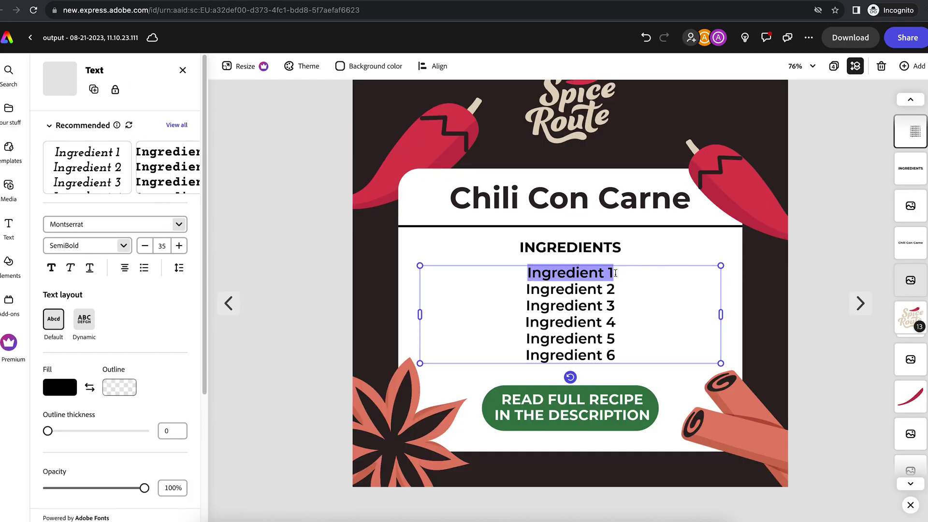
key("ctrl+v")
left_click_drag(607, 290, 530, 290)
key("ctrl+v")
left_click(527, 306)
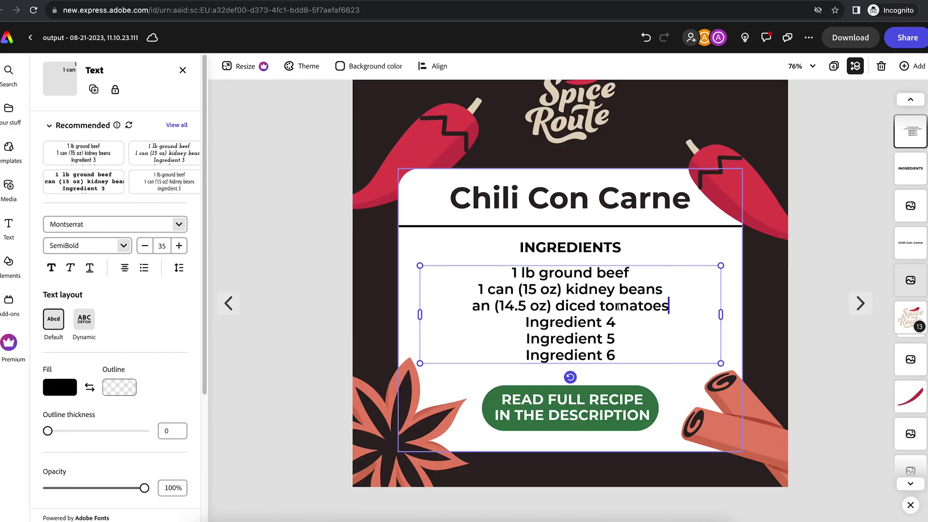
key("ctrl+v")
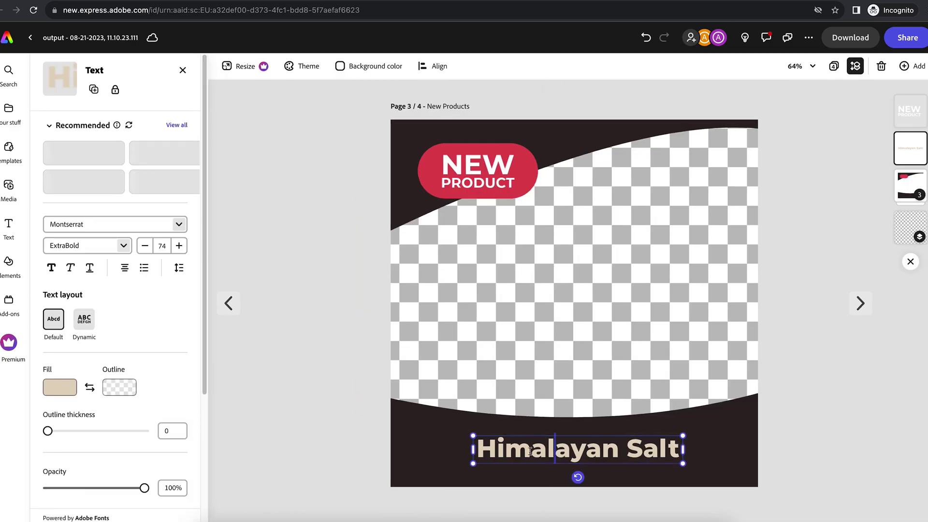
- Name the product 'Spicy Curry' and fit a curry jar photo into the image placeholder
type("Spicy Curry")
left_click(379, 343)
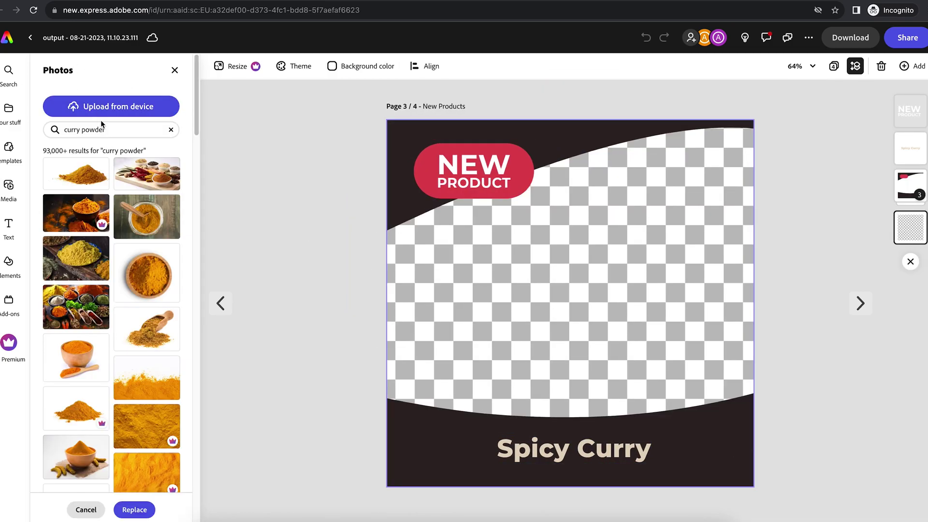
left_click_drag(147, 216, 550, 270)
double_click(550, 269)
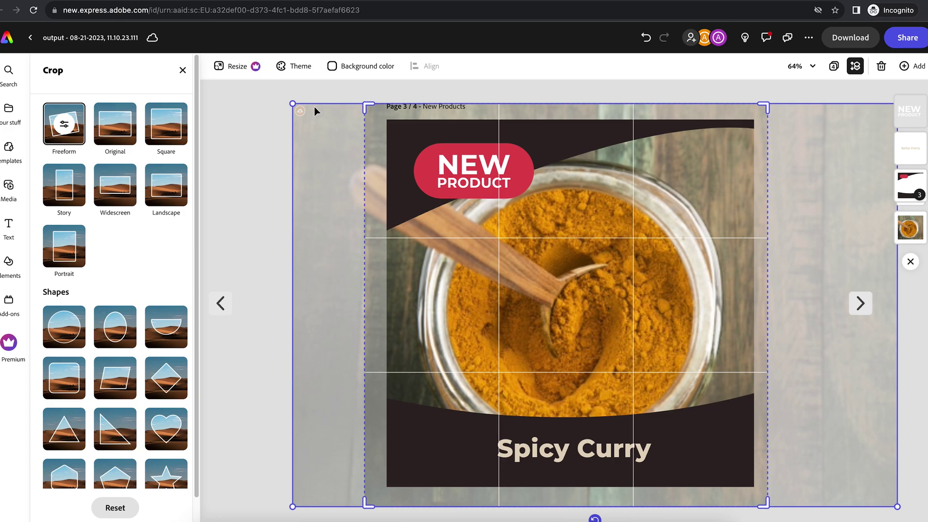
left_click_drag(314, 107, 343, 125)
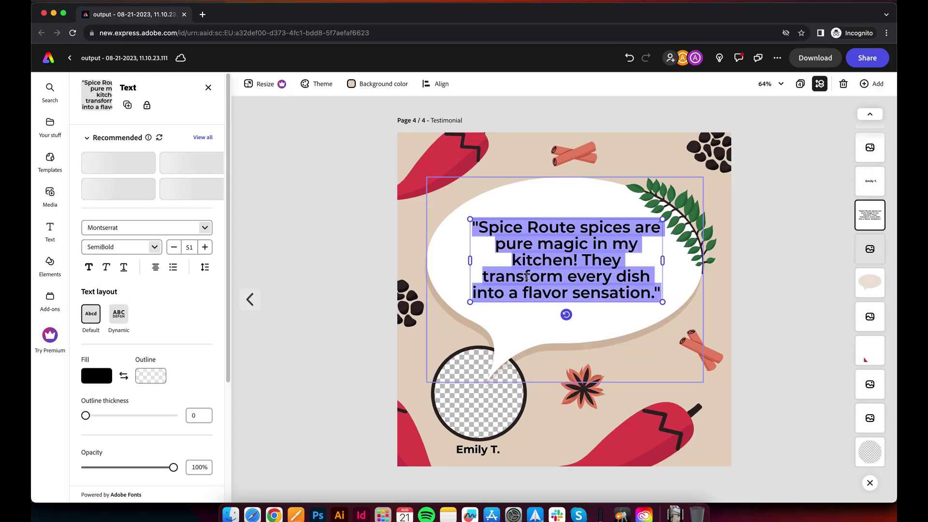
- Enter a new reviewer name and download all four pages as transparent PNGs
left_click(469, 452)
double_click(469, 452)
type("Alex P.")
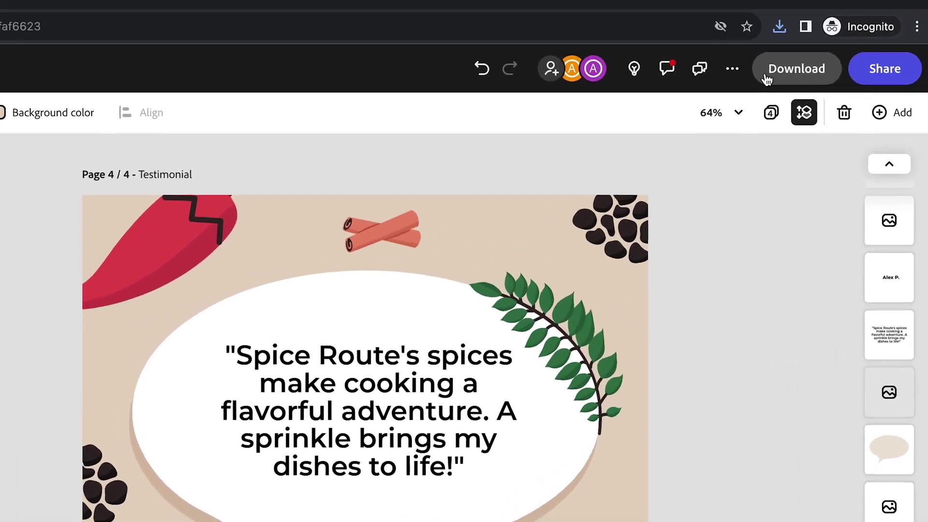
left_click(766, 78)
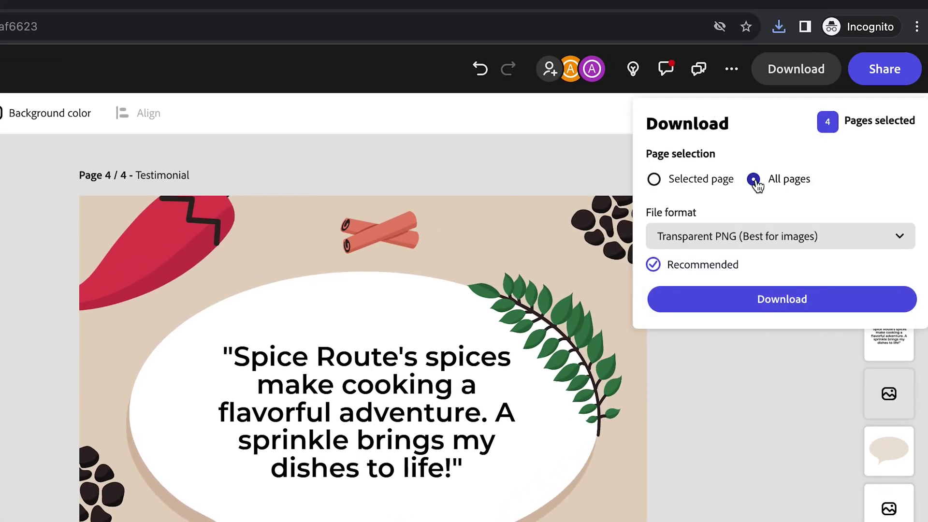
left_click(760, 301)
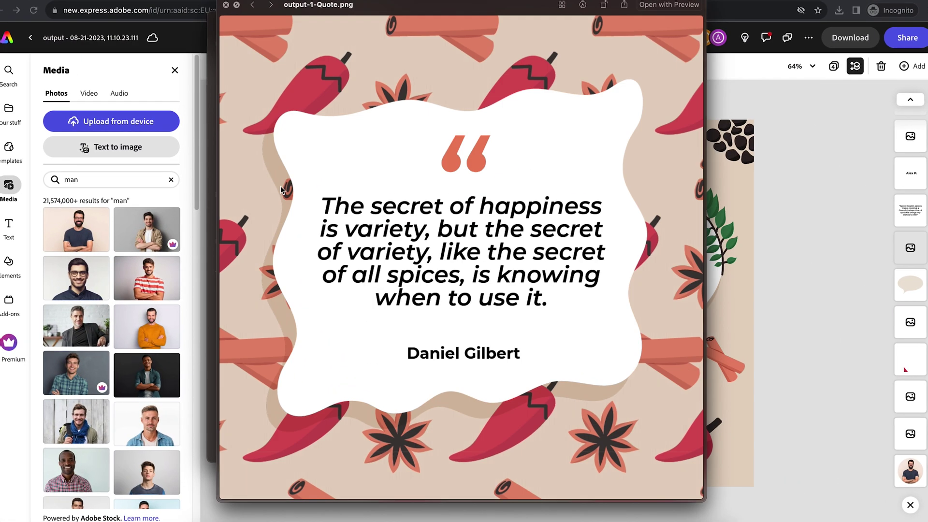
key("Down")
key("Down")
key("Down")
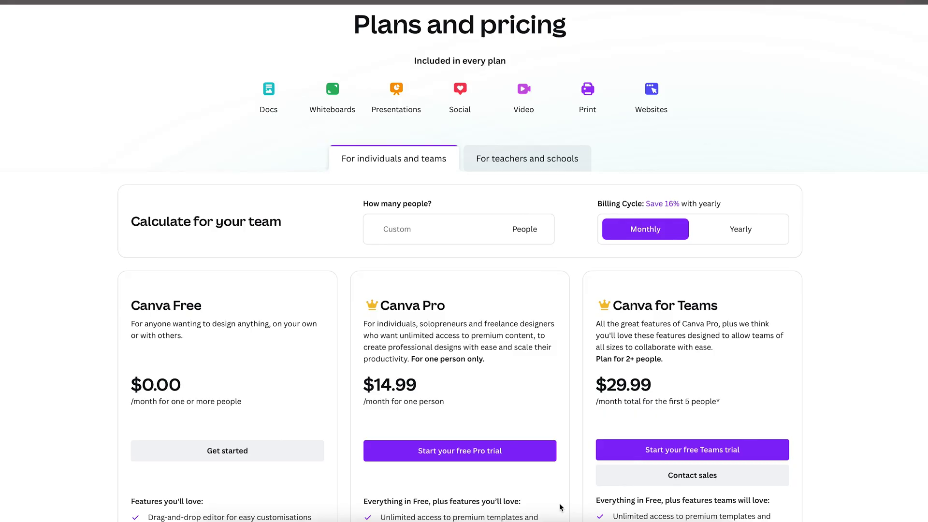
- Scroll through the Free, Pro and Teams plan cards on Canva's pricing page
scroll(559, 503, "down", 2)
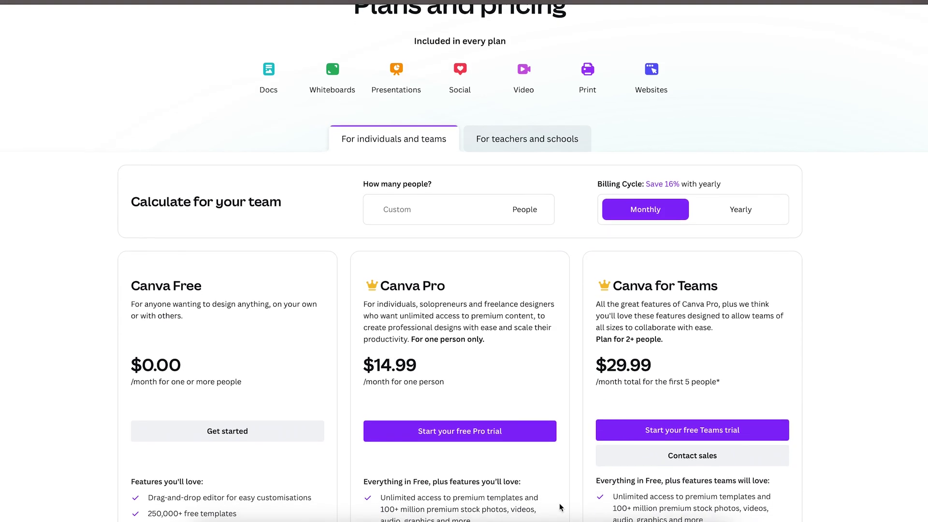
scroll(559, 507, "down", 2)
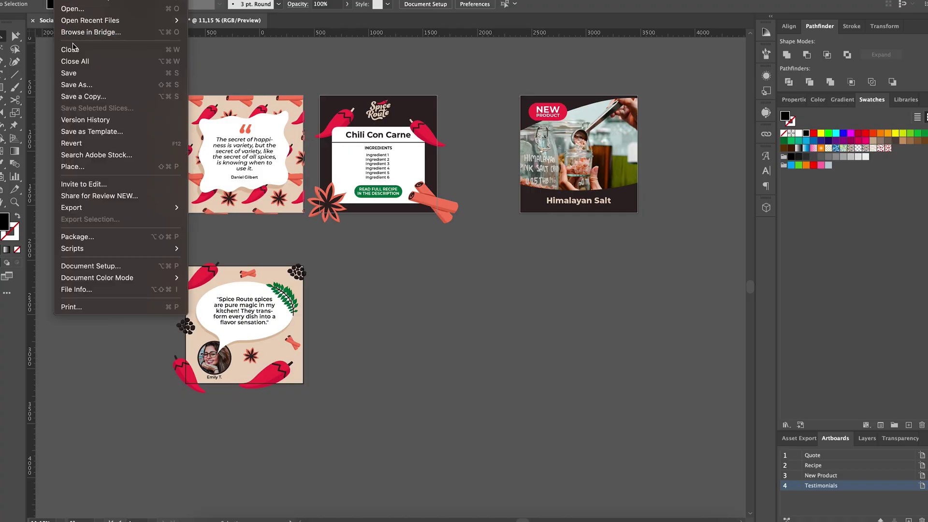
- Start a Save a Copy of the templates as Adobe PDF (pdf), artboards 1-4
left_click(83, 96)
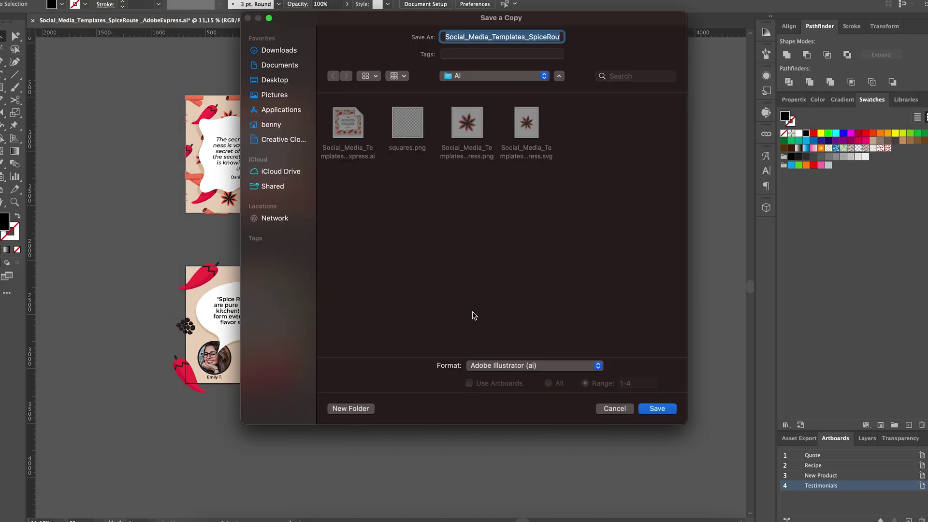
left_click(484, 365)
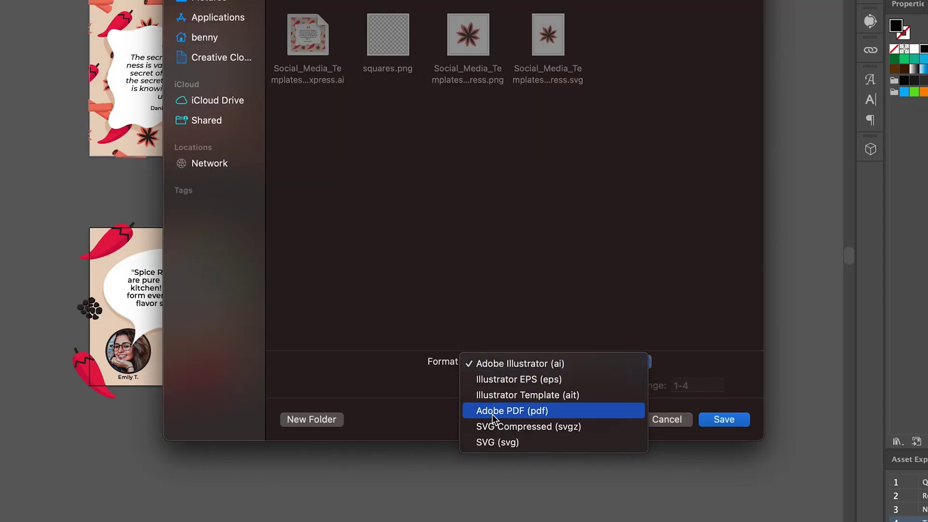
left_click(493, 410)
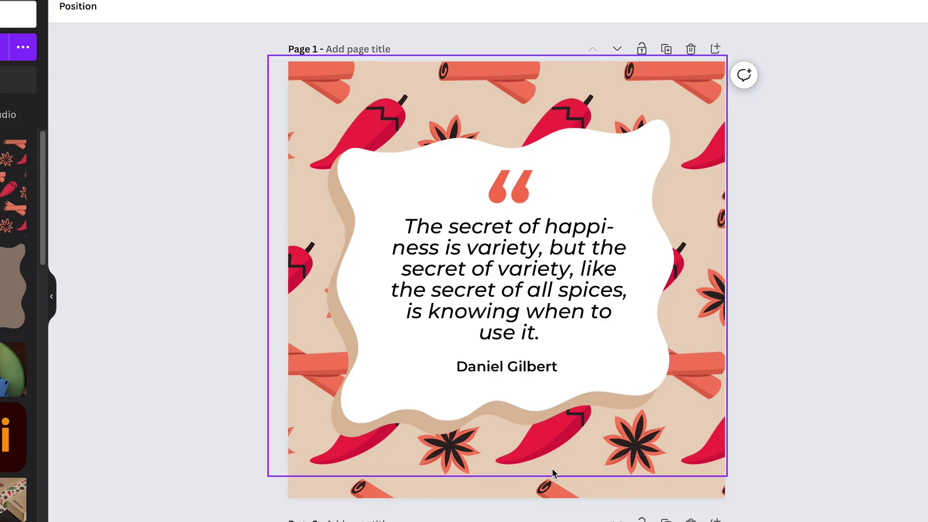
- From Canva's home page, start a new design by importing a file from the computer
scroll(552, 466, "down", 10)
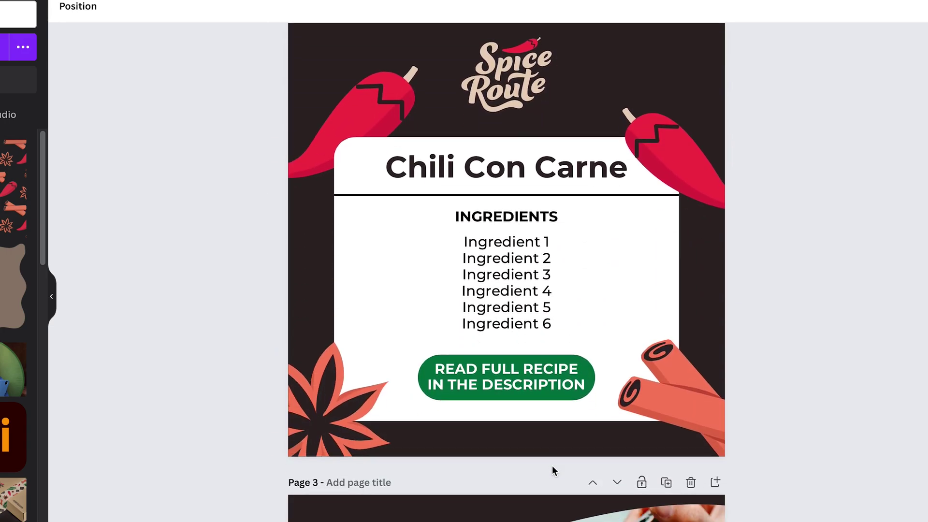
scroll(581, 332, "up", 1)
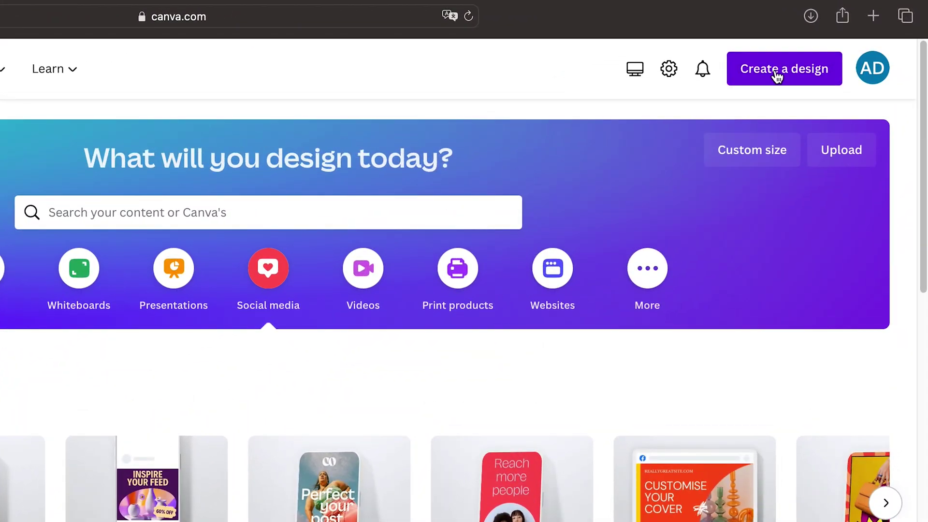
left_click(777, 75)
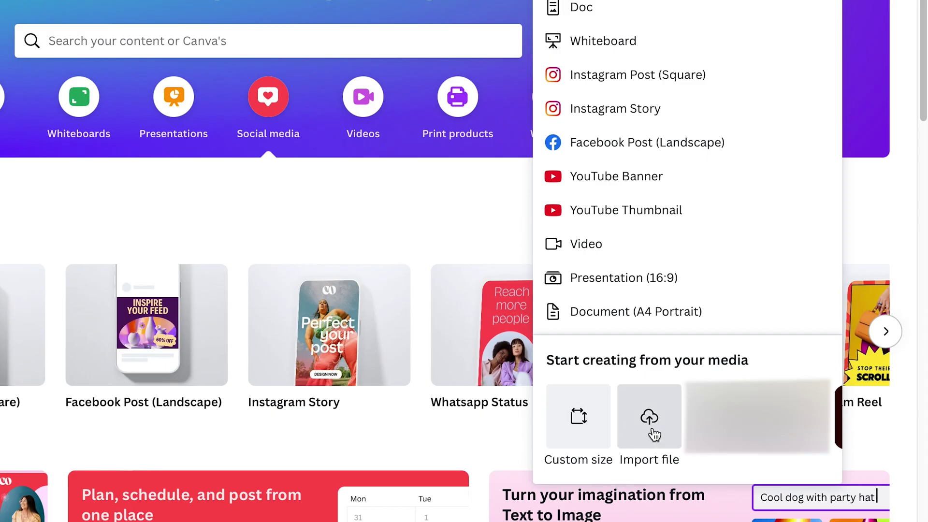
left_click(650, 426)
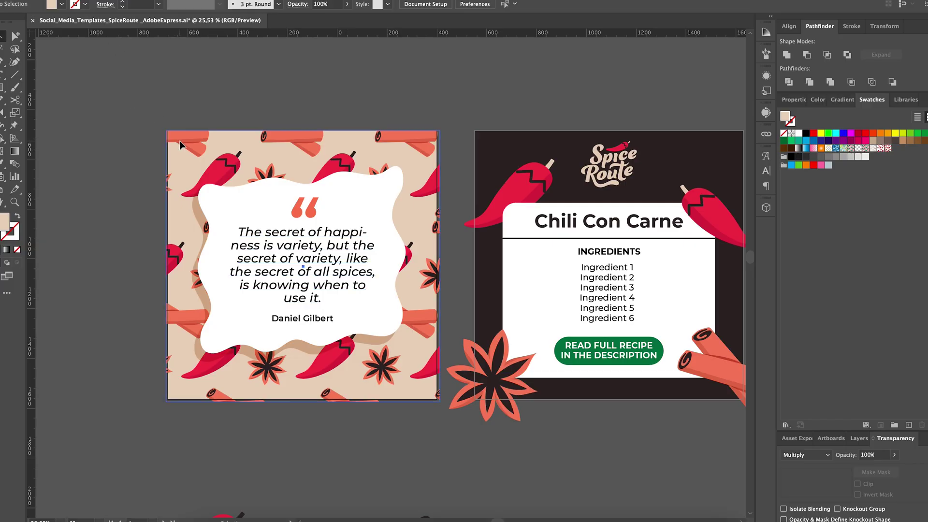
- Expand the quote artboard's background pattern into plain shapes
left_click(179, 140)
left_click(114, 0)
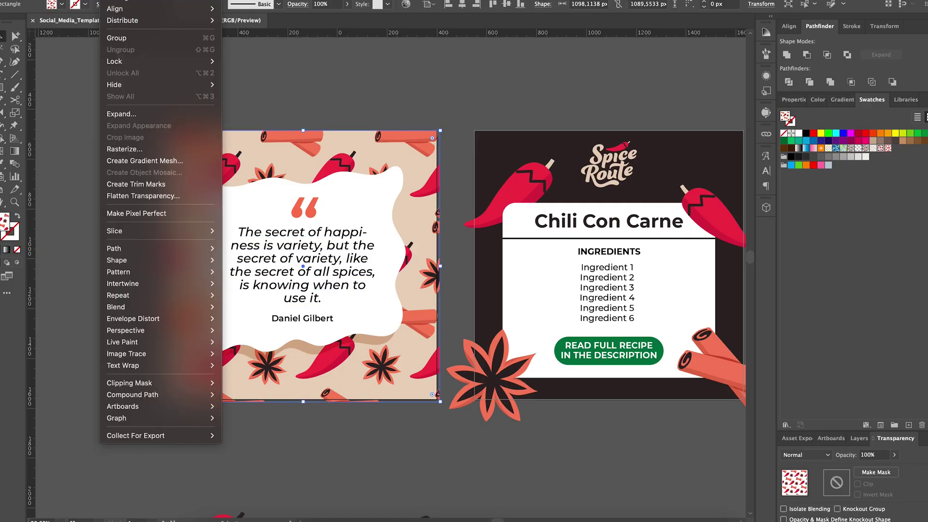
left_click(121, 115)
left_click(228, 263)
left_click(144, 117)
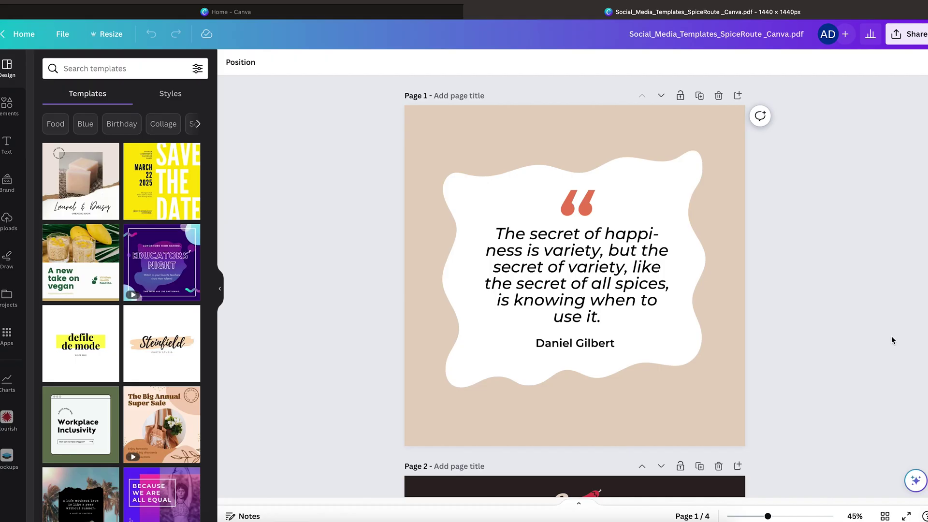
- Set the wavy beige backdrop to Normal blending and eyedrop the thumbnail's colour onto it
scroll(892, 340, "down", 8)
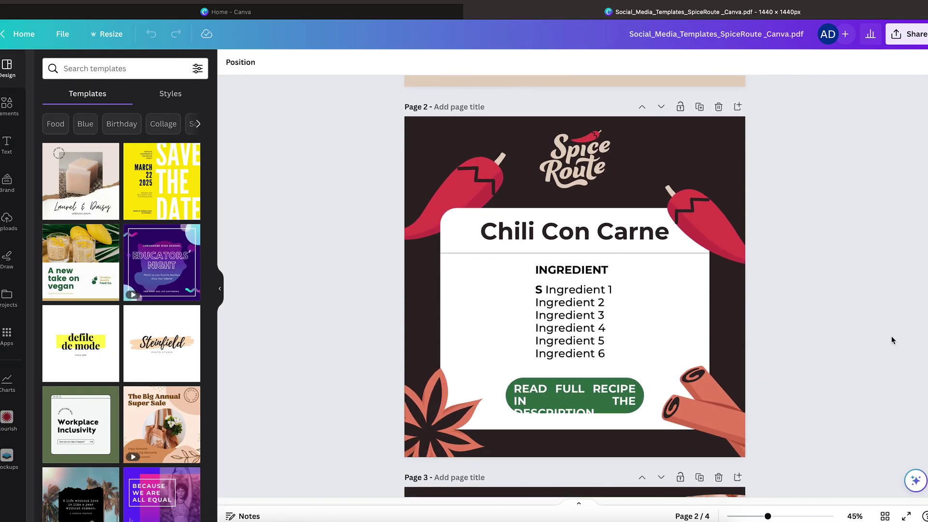
scroll(892, 335, "down", 5)
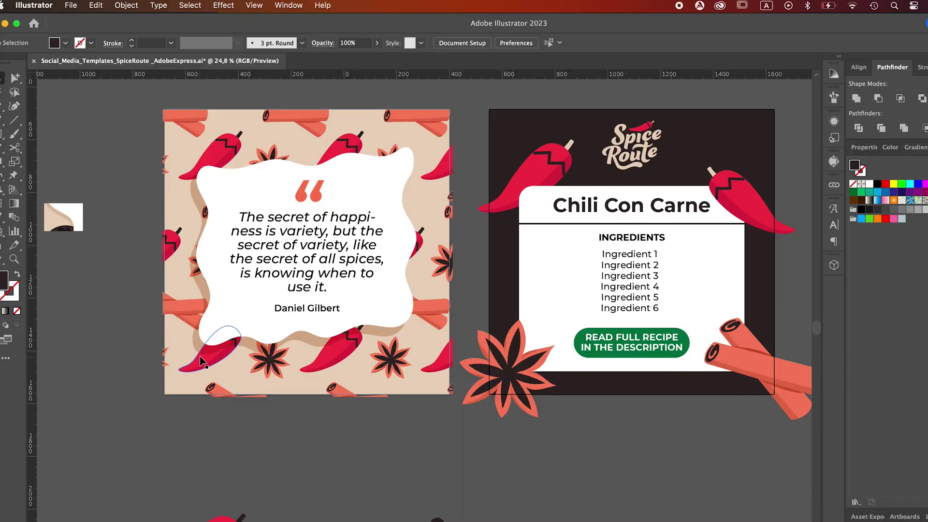
left_click(197, 232)
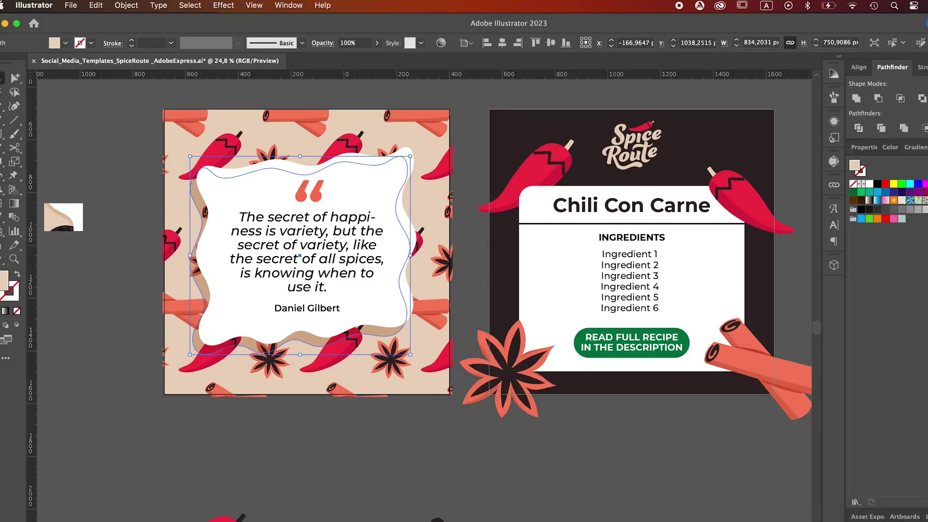
left_click(874, 317)
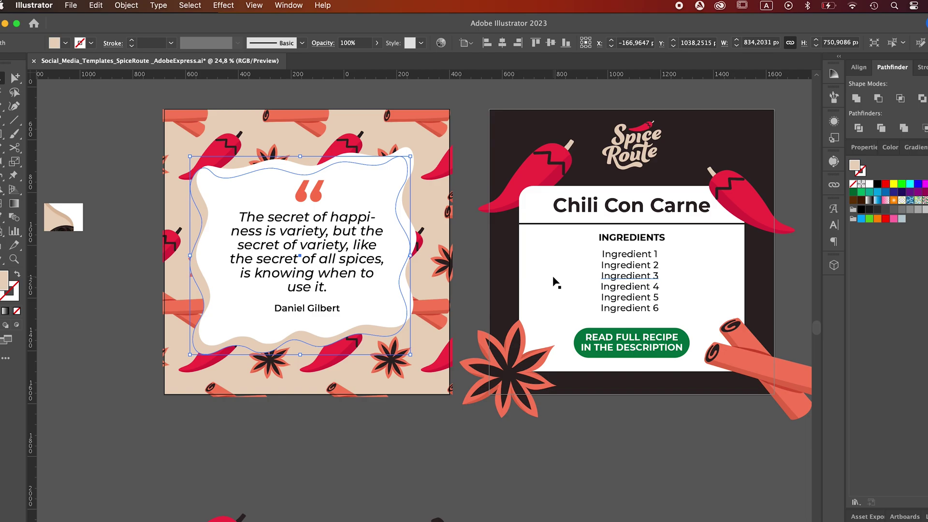
key("i")
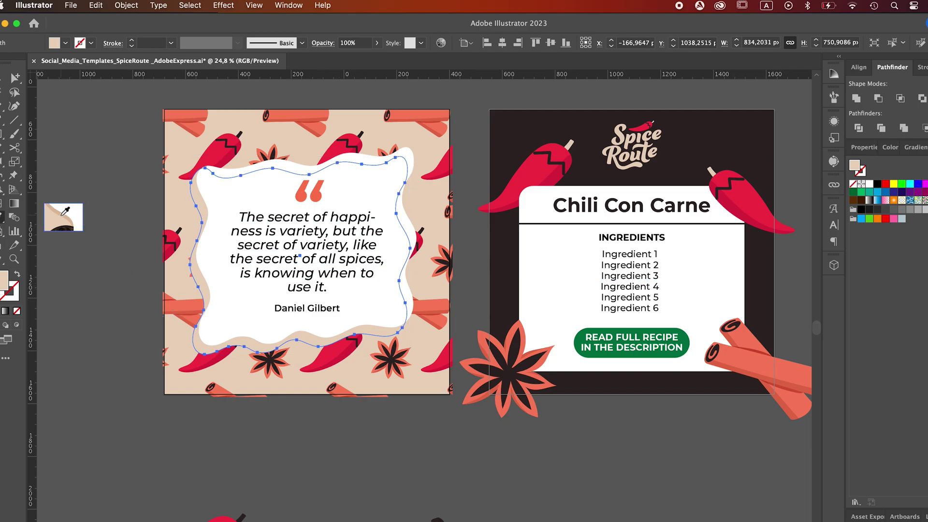
left_click(64, 214)
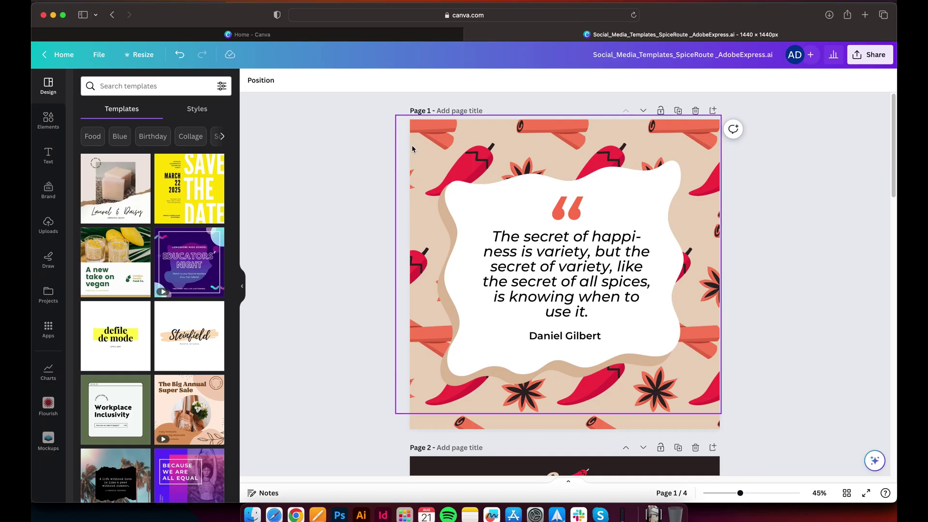
- Move Ingredient 1 onto its own line and centre the six ingredient lines
scroll(566, 288, "down", 5)
left_click(566, 288)
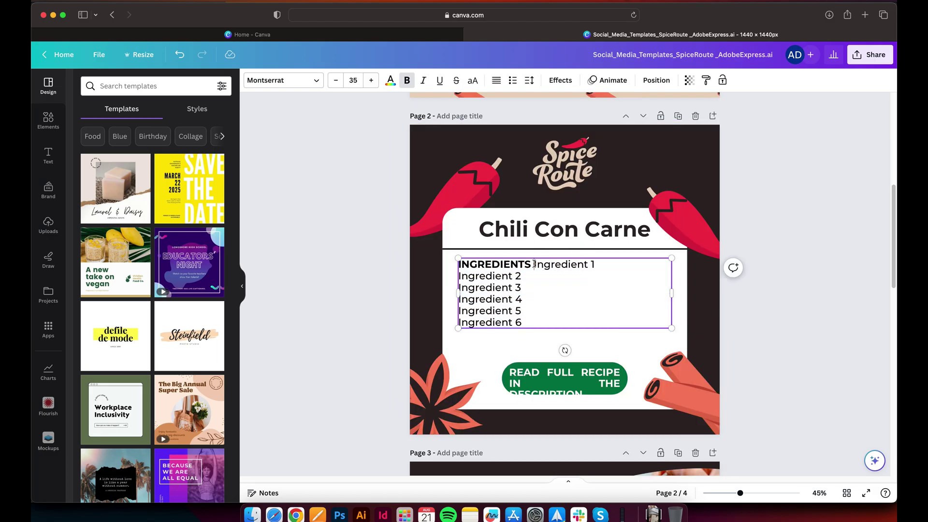
key("Return")
left_click_drag(523, 340, 458, 283)
left_click(496, 80)
left_click(497, 80)
left_click(496, 81)
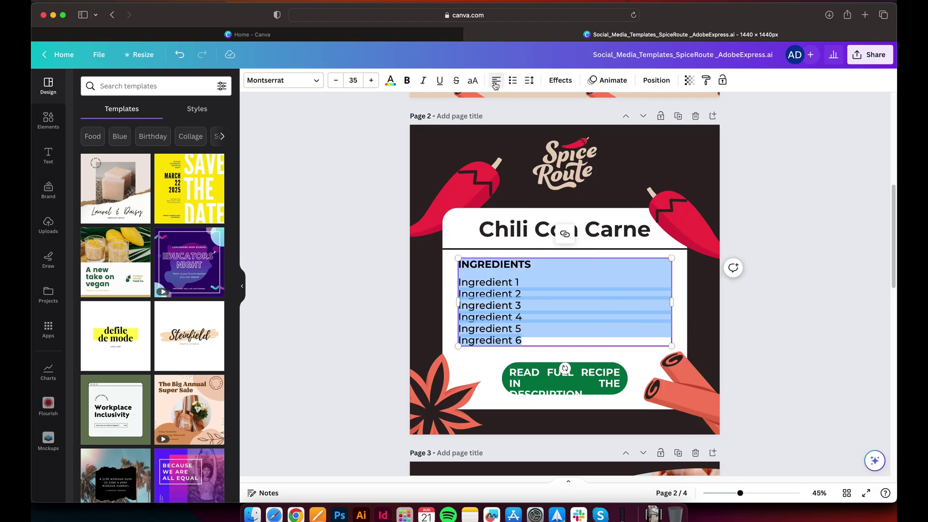
- Centre the READ FULL RECIPE text and widen it to wrap on two lines
left_click(496, 80)
left_click(565, 379)
left_click(497, 80)
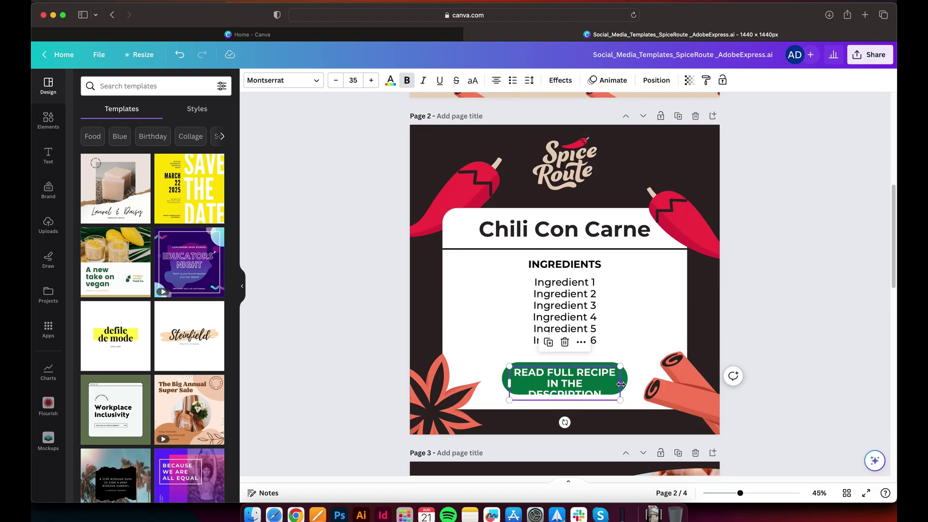
left_click_drag(621, 384, 623, 384)
left_click(324, 277)
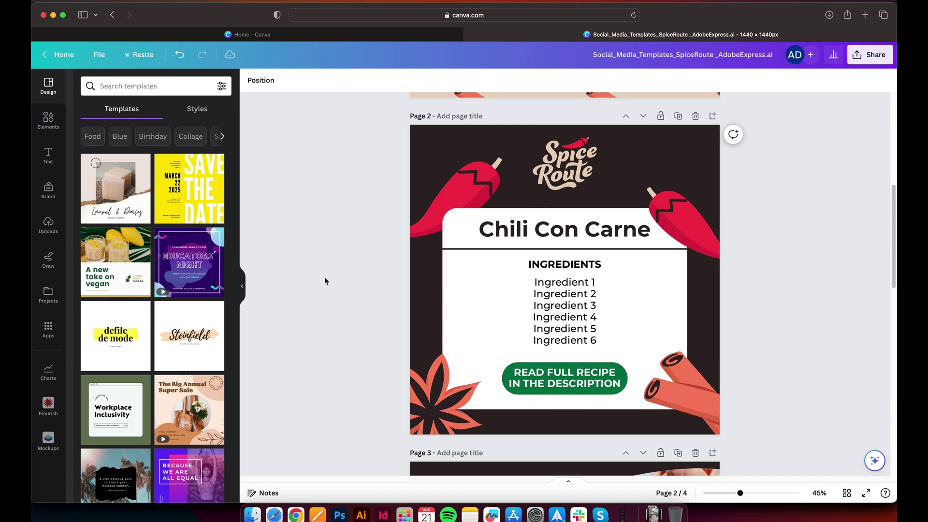
scroll(324, 277, "down", 10)
scroll(324, 281, "down", 2)
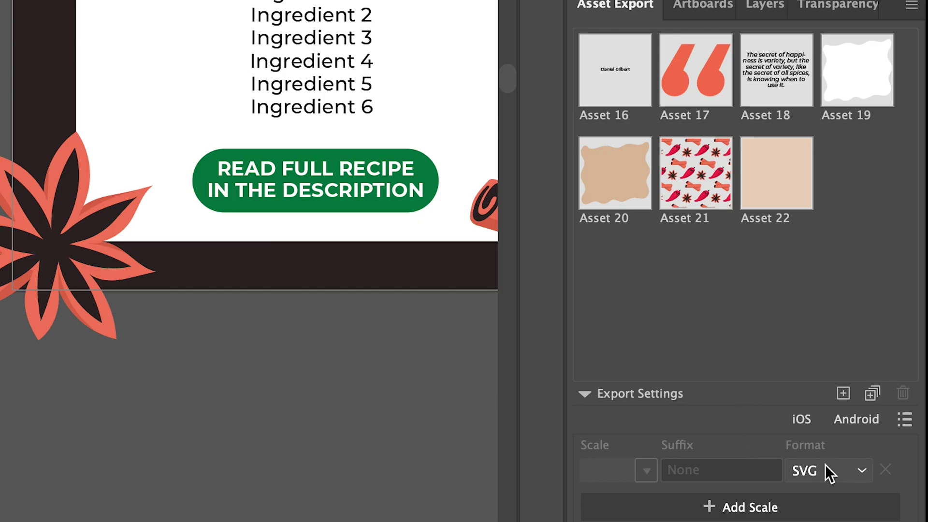
- Keep SVG in the Format list and select Asset 16 and Asset 17 for export
left_click(825, 465)
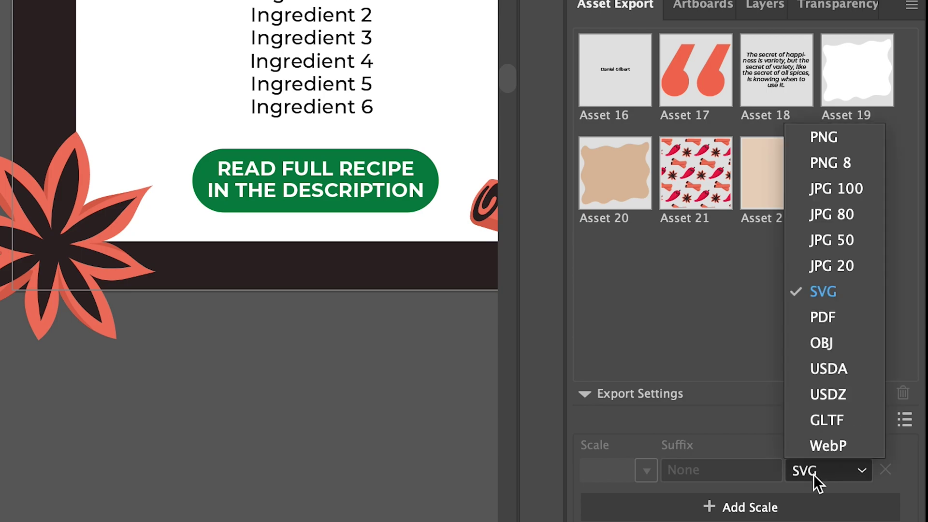
left_click(816, 292)
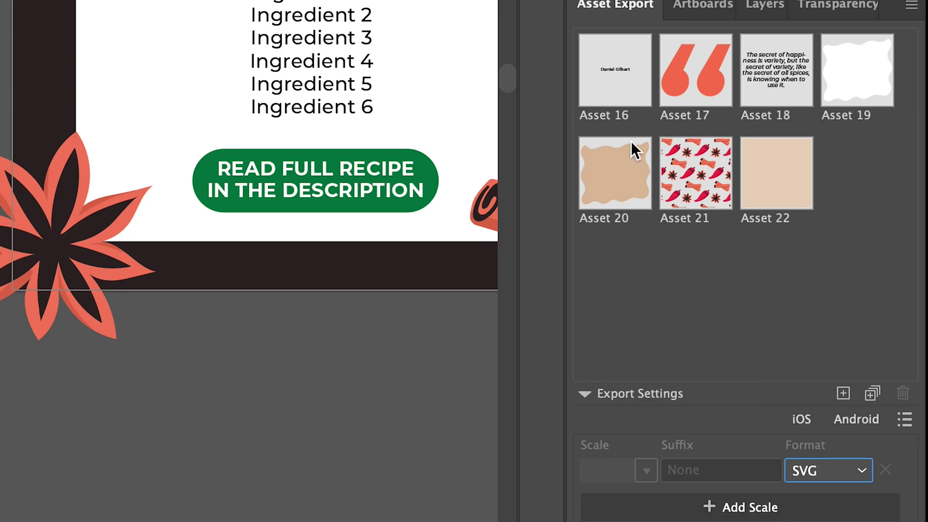
left_click(617, 74)
left_click(683, 71, "shift")
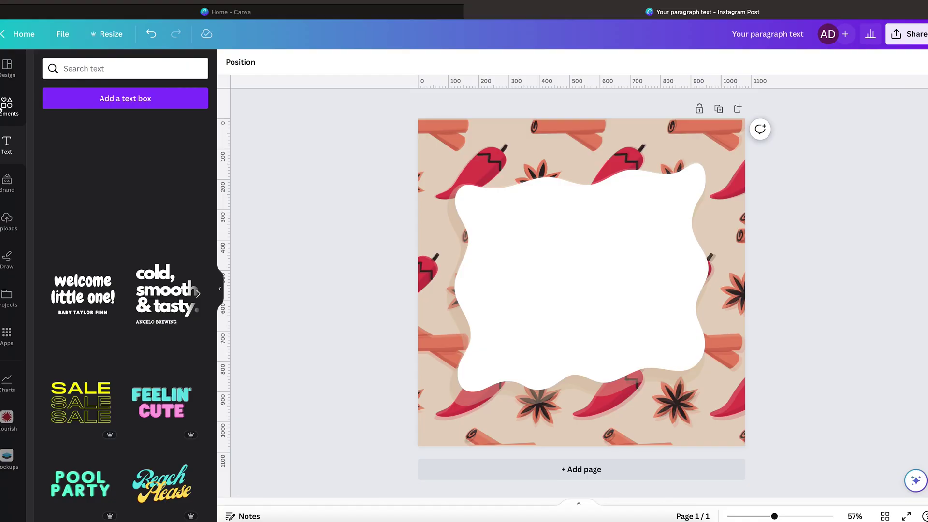
- Add the uploaded quote-marks graphic and colour the wavy shape dark charcoal #2b2f38
left_click(7, 107)
left_click(6, 222)
left_click(62, 204)
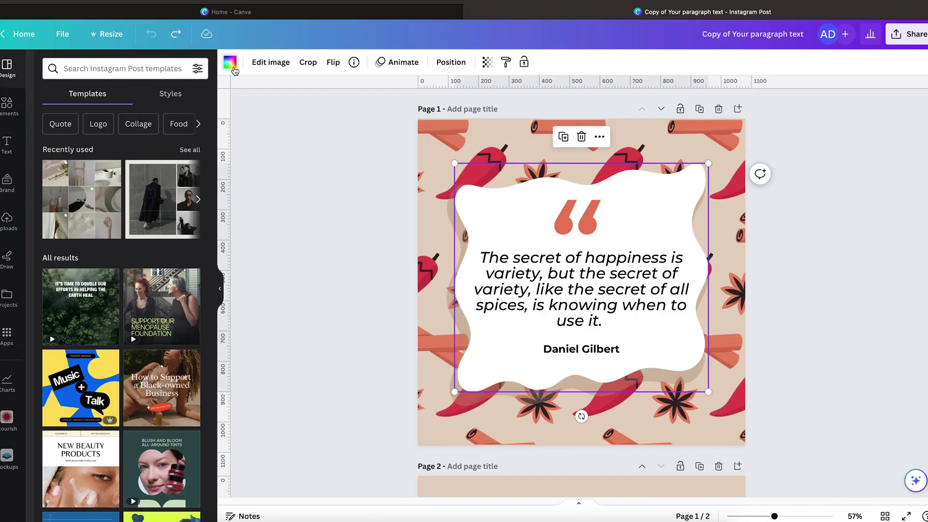
left_click(230, 63)
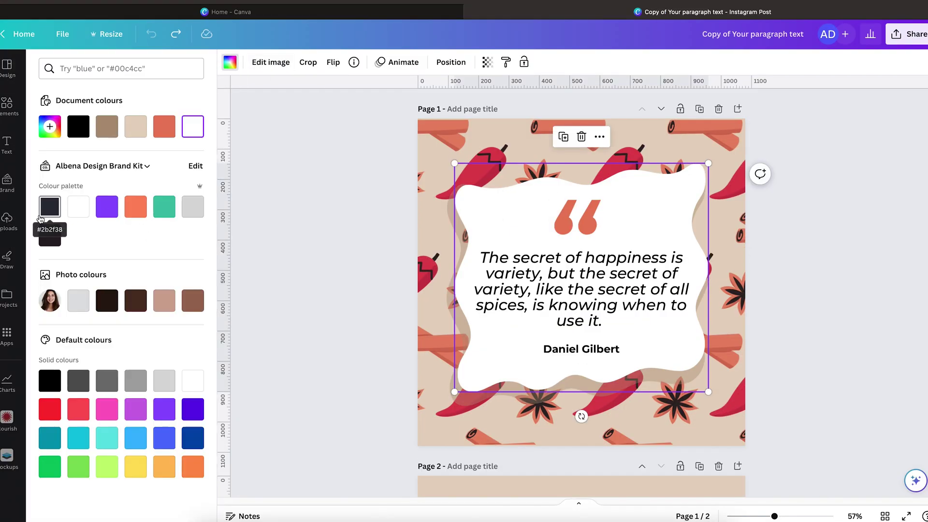
left_click(41, 217)
- Make the quote text and author's name white, then recolour the wavy shape with the dark brand colour
left_click(512, 290)
left_click(383, 62)
left_click(78, 235)
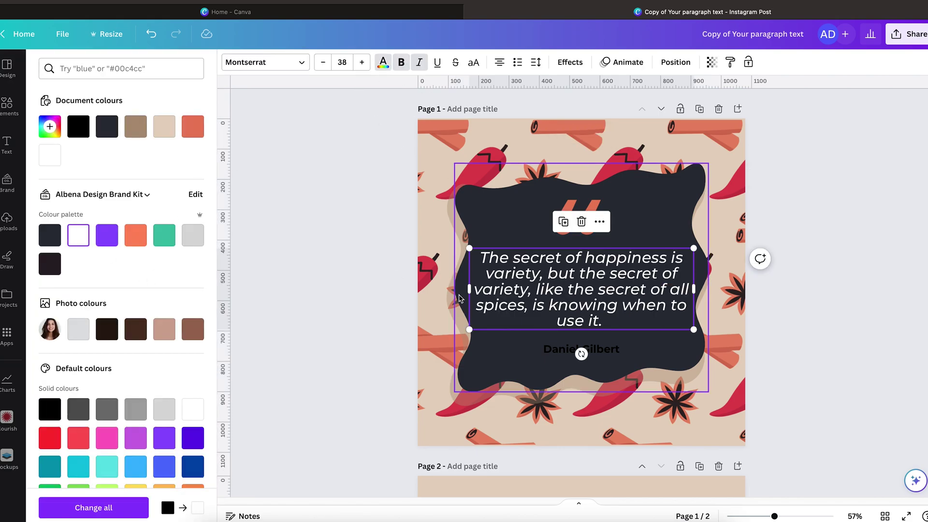
left_click(581, 349)
left_click(78, 235)
left_click(522, 213)
left_click(462, 187)
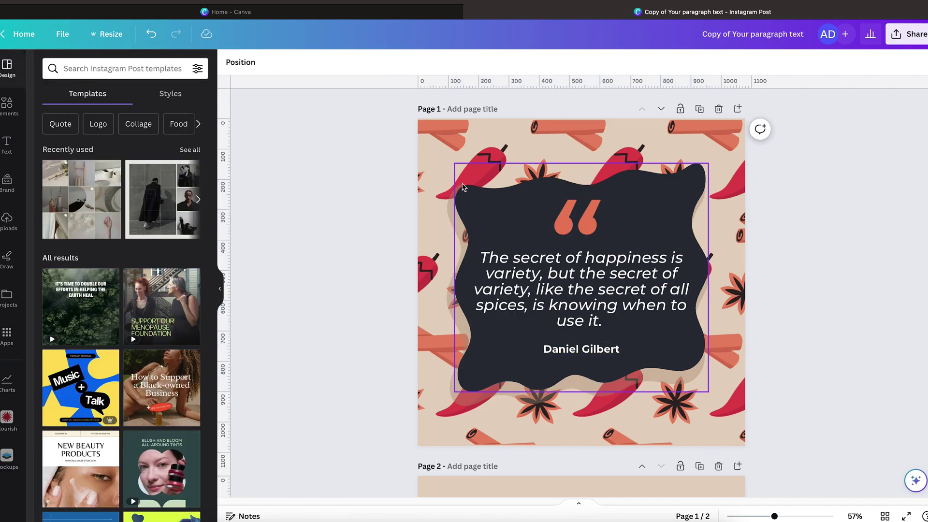
left_click(230, 60)
left_click(48, 234)
- Select the white wavy quote shape and check its context options
left_click(358, 231)
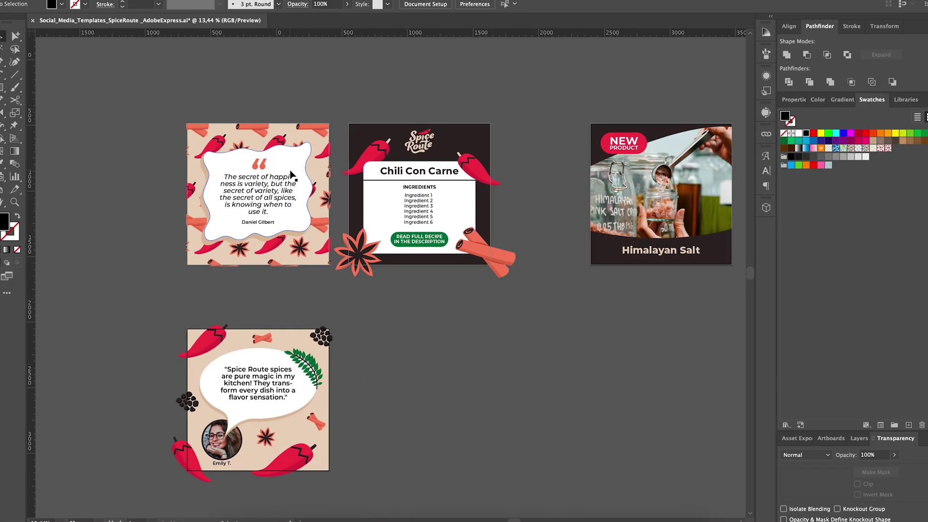
left_click(291, 174)
right_click(291, 173)
left_click(524, 391)
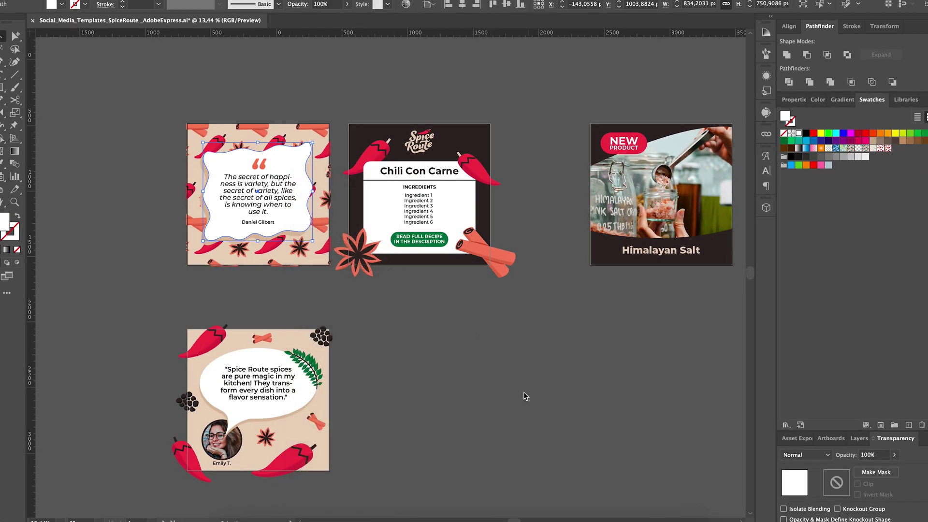
scroll(524, 393, "right", 2)
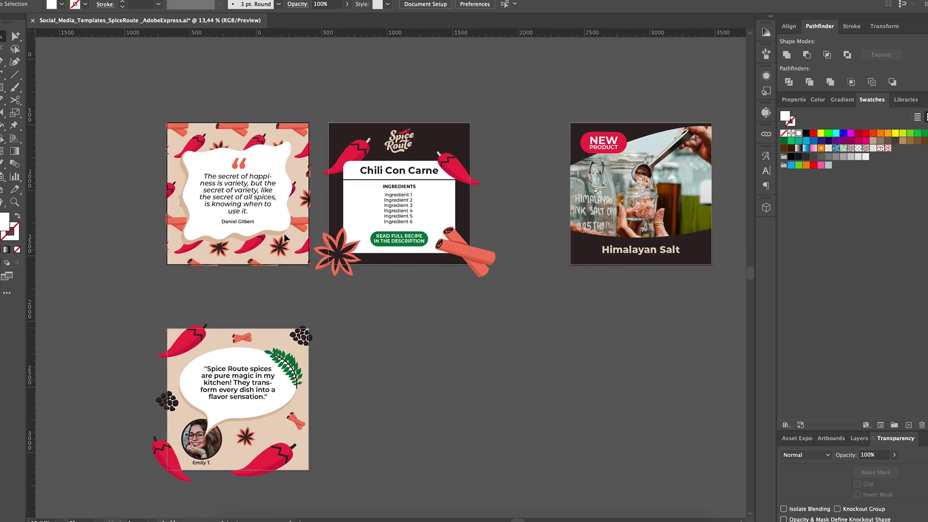
- Open Window > Asset Export, marquee-select the quote artboard's objects, and confirm SVG format
left_click(268, 0)
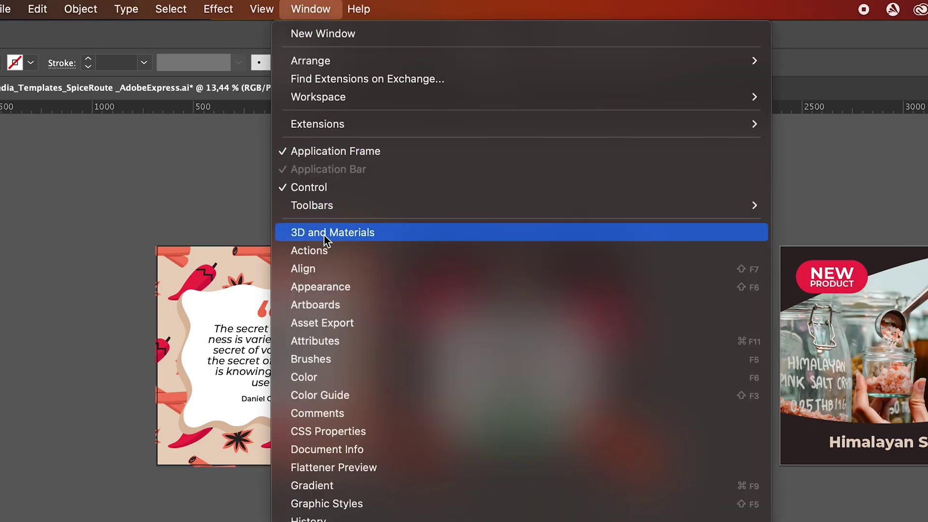
left_click(322, 323)
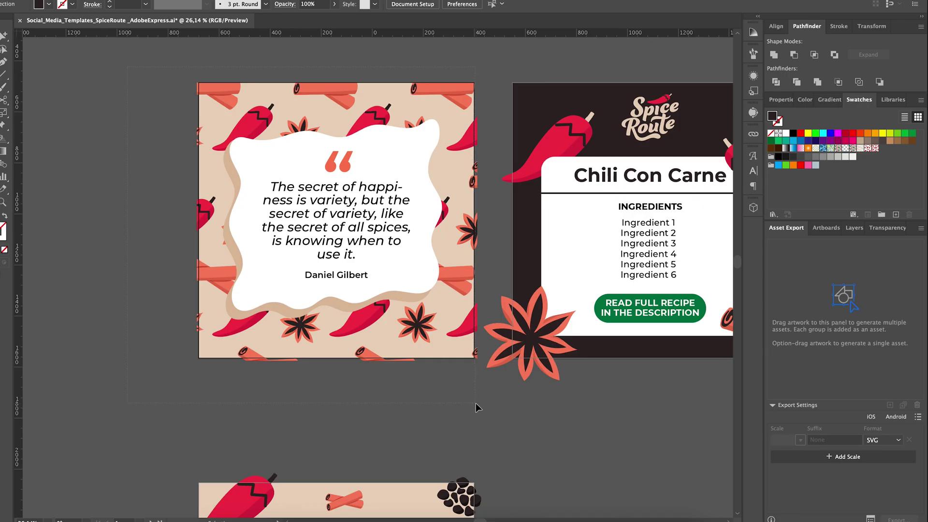
mouse_move(476, 403)
left_mouse_down()
mouse_move(402, 255)
mouse_move(840, 329)
left_mouse_up()
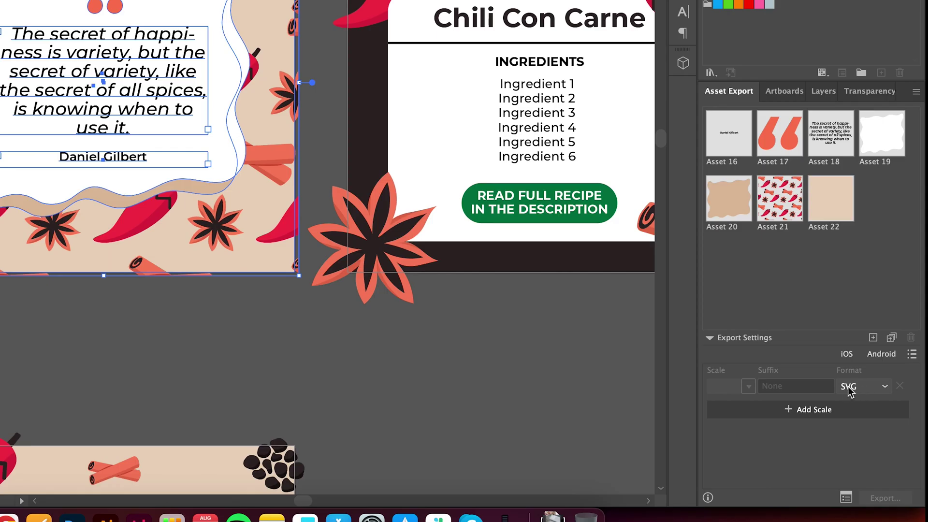
left_click(876, 441)
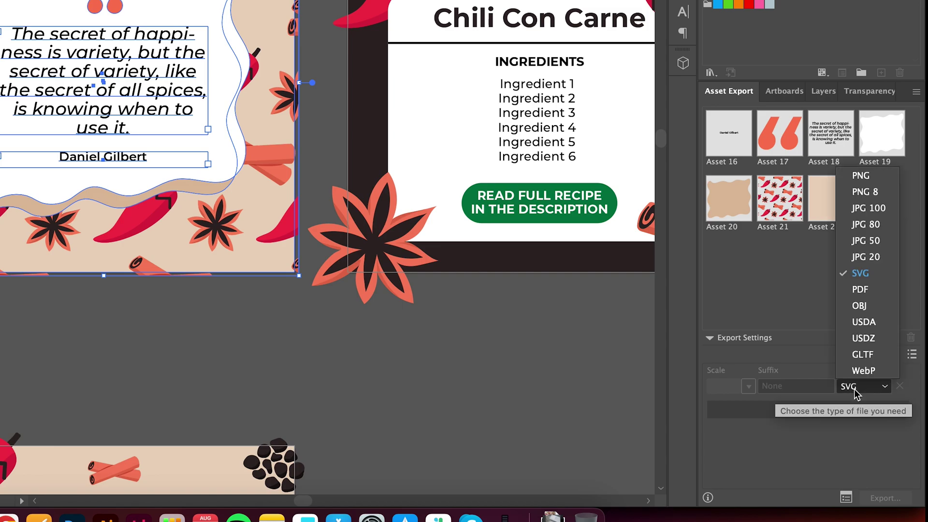
left_click(851, 273)
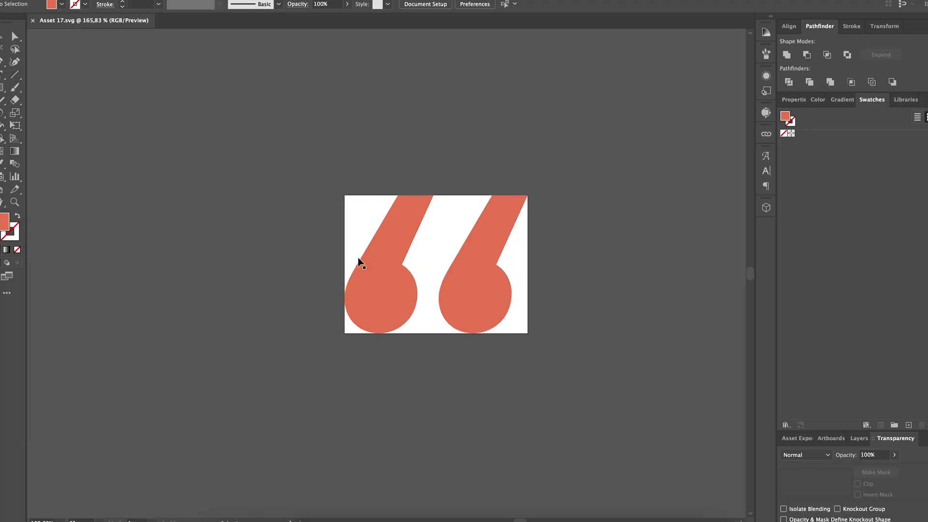
- Check the exported quote-marks graphic in Asset 17.svg, enlarging it past the artboard
left_click(513, 333)
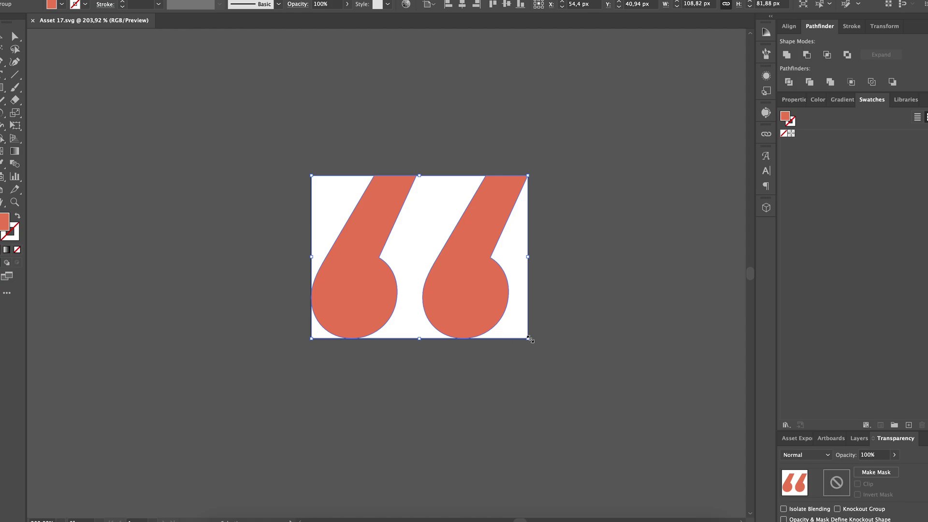
left_click_drag(529, 339, 593, 414)
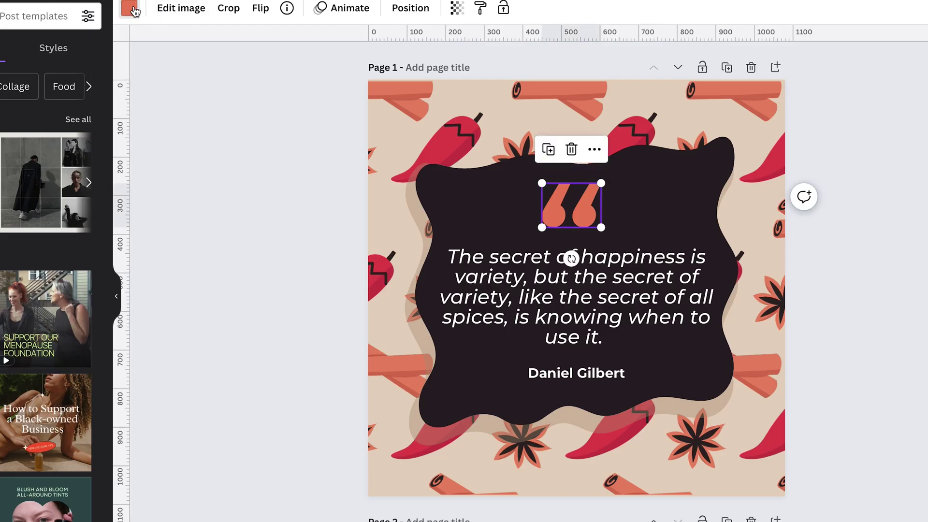
left_click(129, 7)
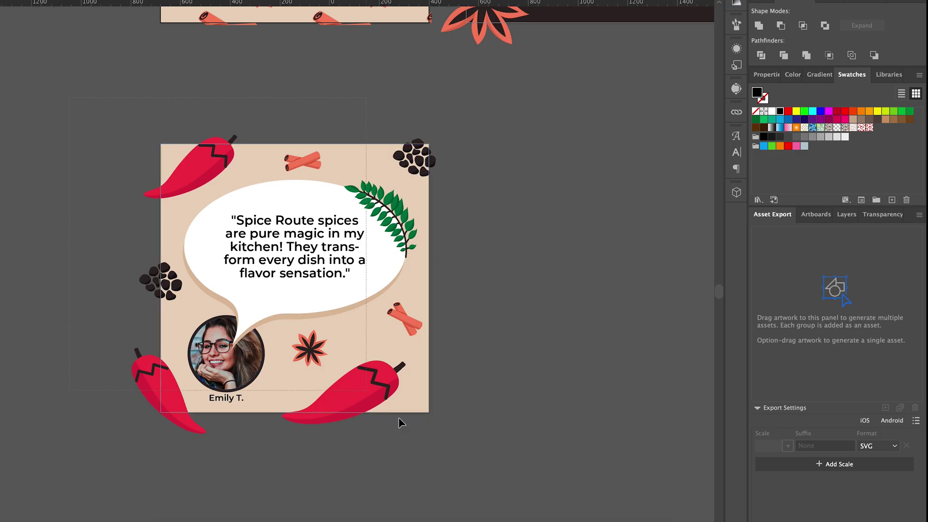
- Drag the testimonial artboard's artwork into Asset Export as Assets 23–38
left_click(399, 423)
left_click_drag(400, 422, 849, 282)
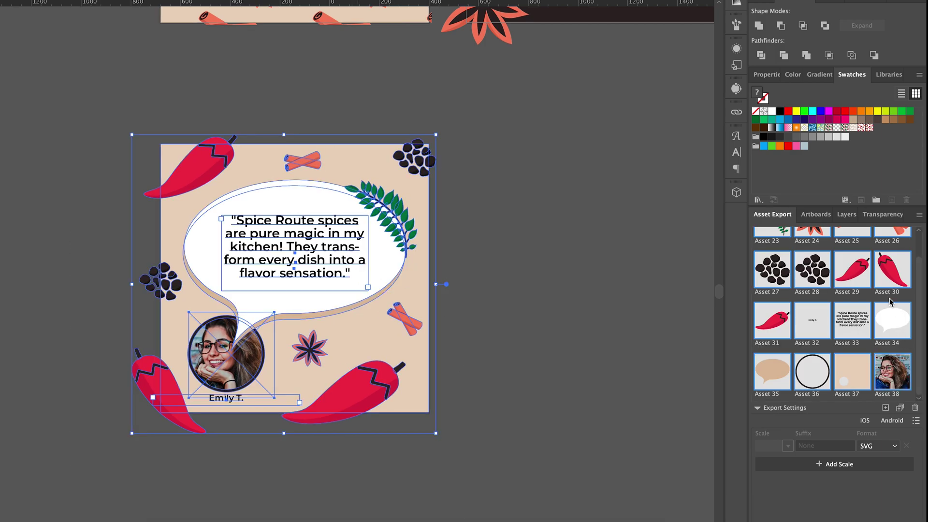
scroll(889, 298, "up", 1)
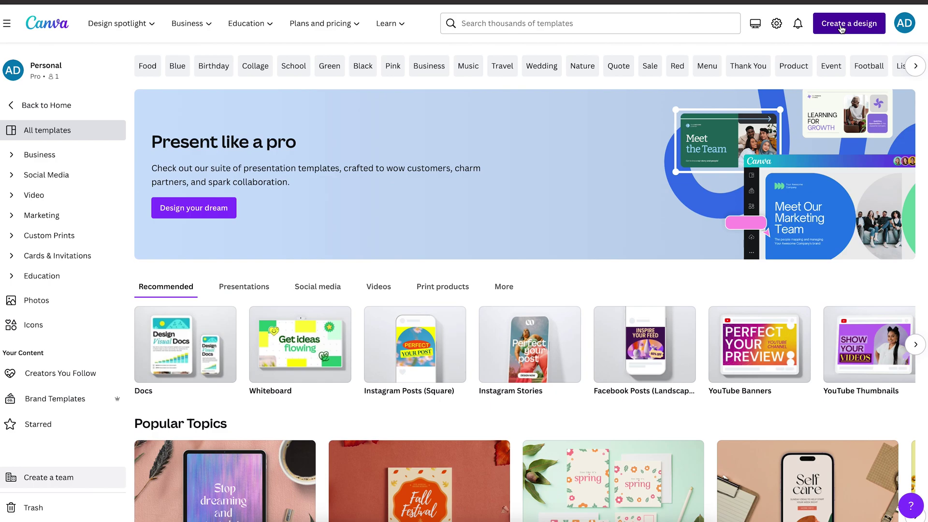
- Create a new blank square Instagram Post design
left_click(842, 29)
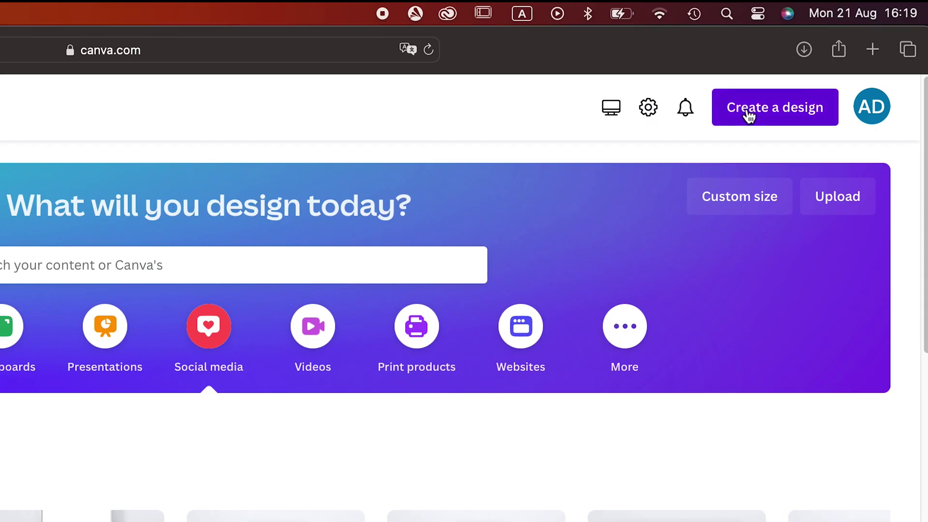
left_click(748, 115)
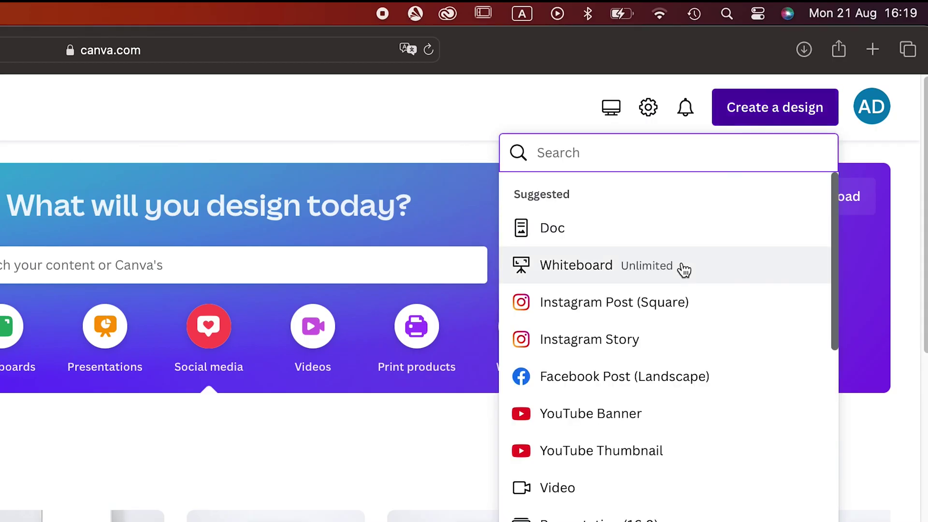
left_click(644, 313)
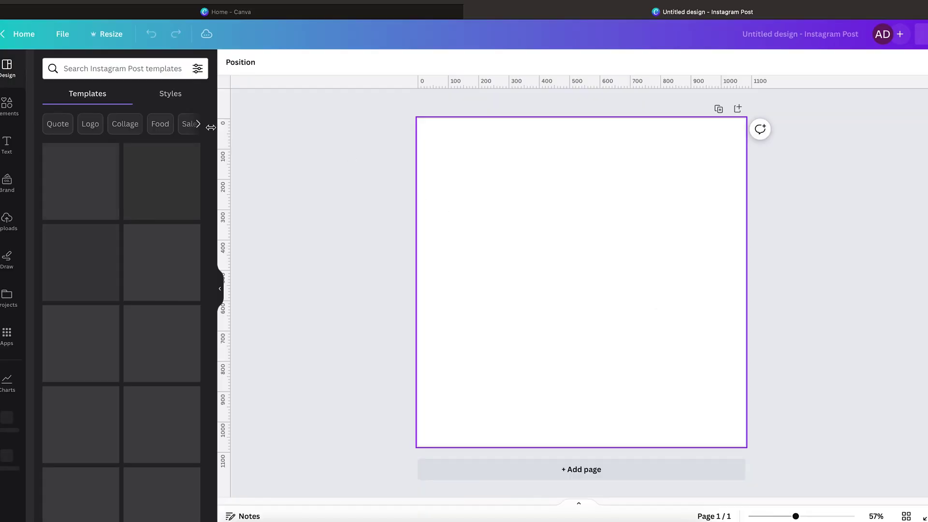
- Upload all seven SVG asset files from the SVG folder into Uploads
left_click(6, 215)
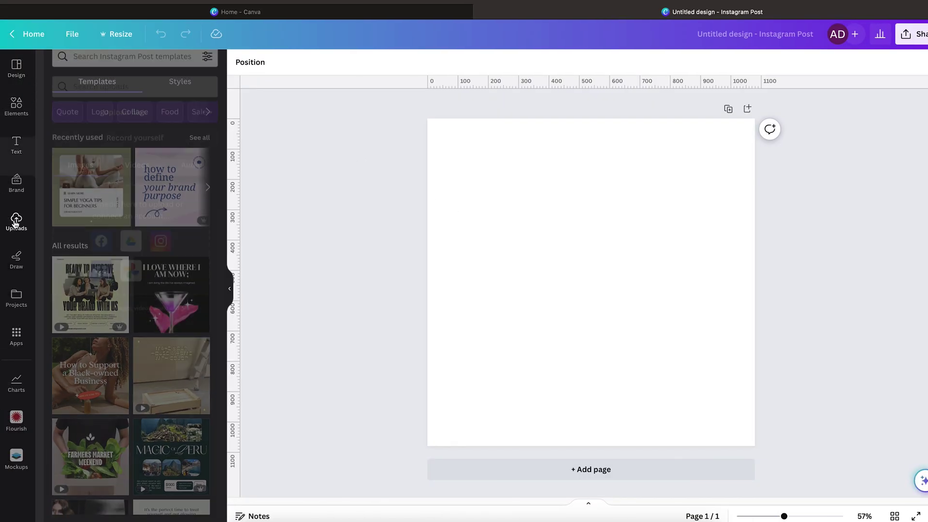
left_click(114, 68)
left_click(695, 227)
key("super+a")
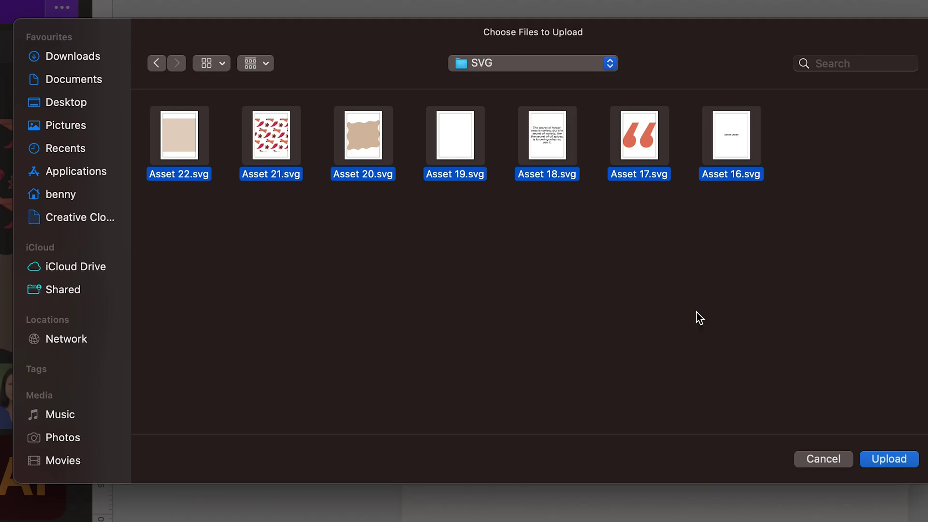
left_click(884, 459)
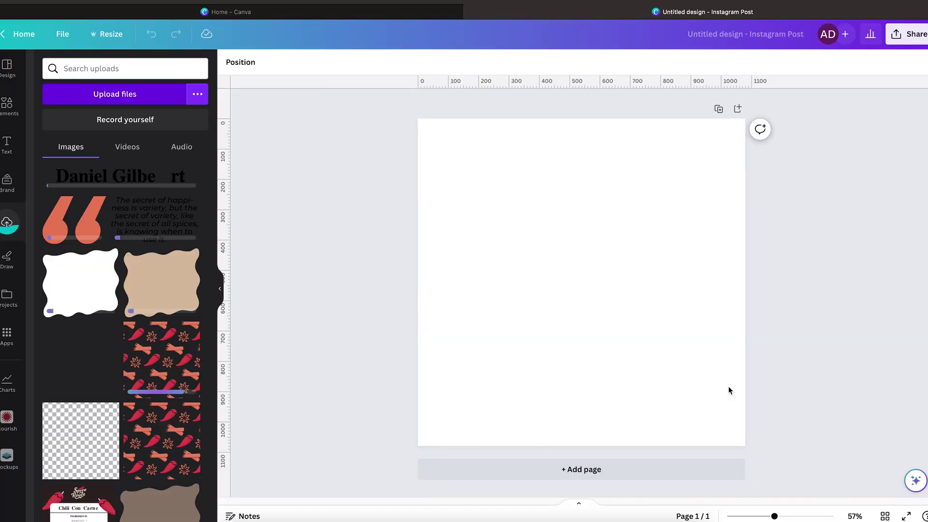
- Place the finished quote image, stretch it over the page, and set Transparency to 48
left_click(73, 360)
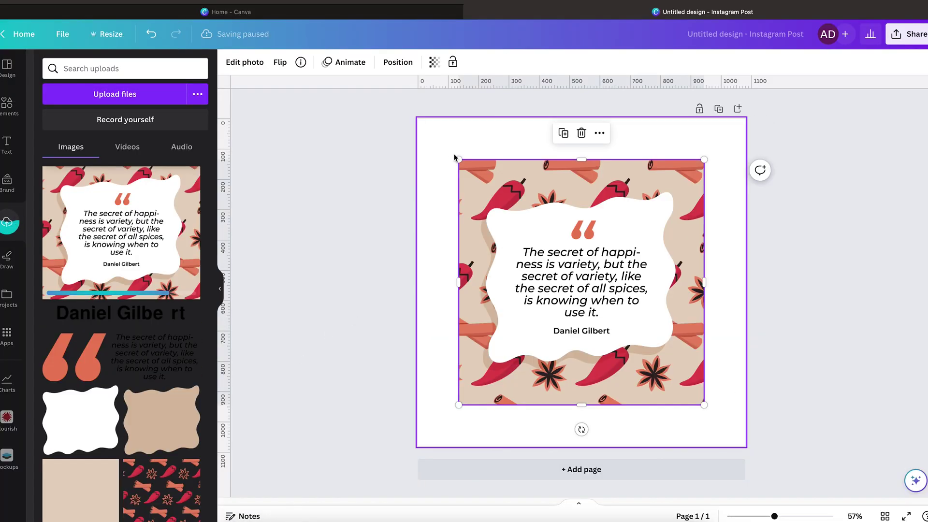
left_click_drag(457, 153, 352, 110)
left_click(434, 61)
left_click(382, 104)
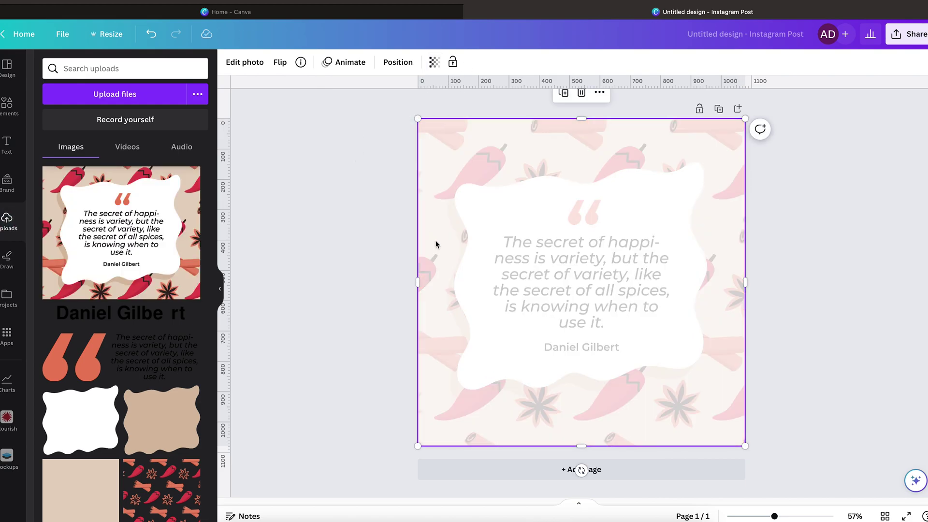
left_click(363, 189)
- Add the beige square sized to cover the page, then add the white wavy frame
left_click(118, 478)
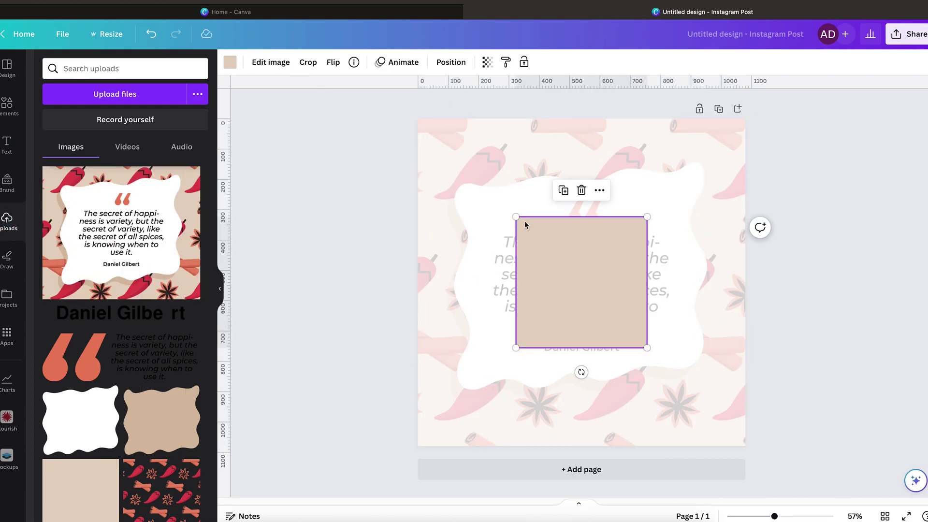
left_click_drag(516, 217, 419, 120)
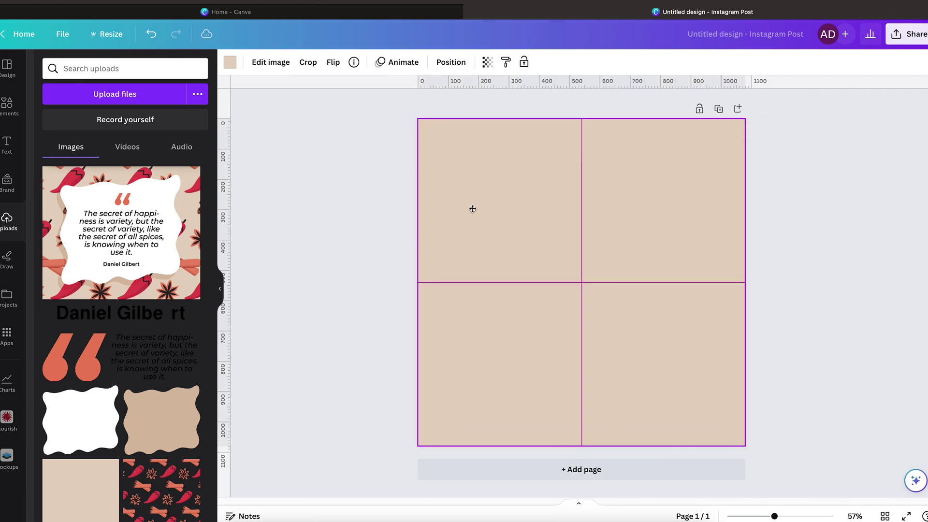
key("ctrl+z")
left_click_drag(561, 306, 495, 356)
left_click_drag(580, 279, 698, 172)
key("Delete")
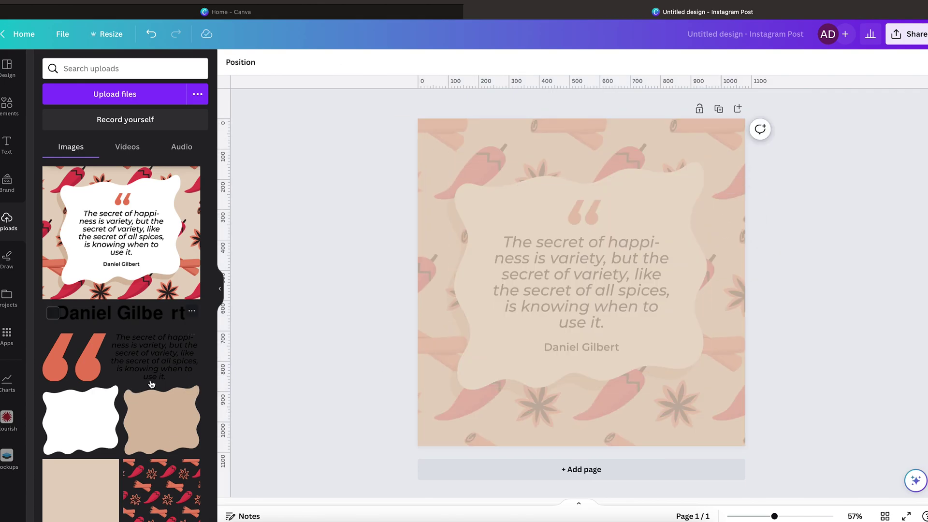
mouse_move(82, 421)
left_mouse_down()
mouse_move(607, 266)
mouse_move(474, 402)
left_mouse_up()
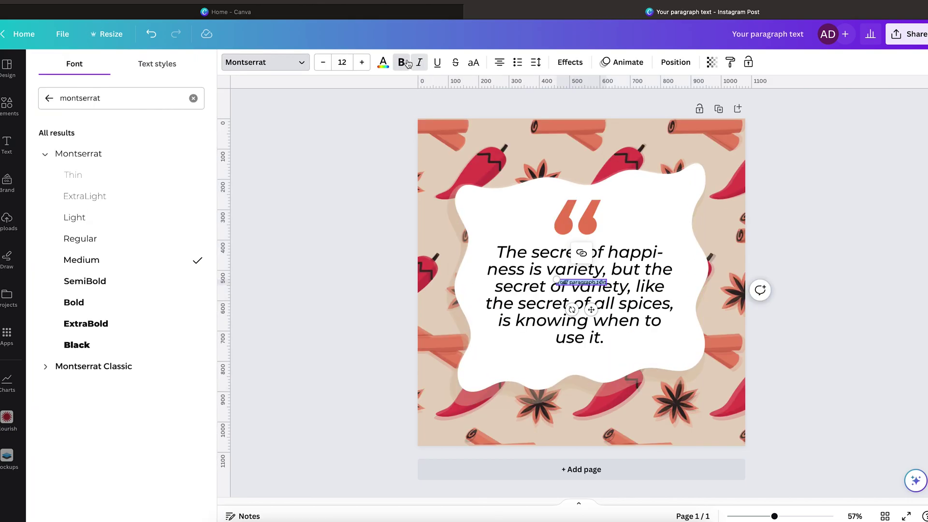
- Set the paragraph to 48 Montserrat, move it up, type 'Quote text goes here', and set shadow transparency 38
left_click(342, 62)
left_click(344, 364)
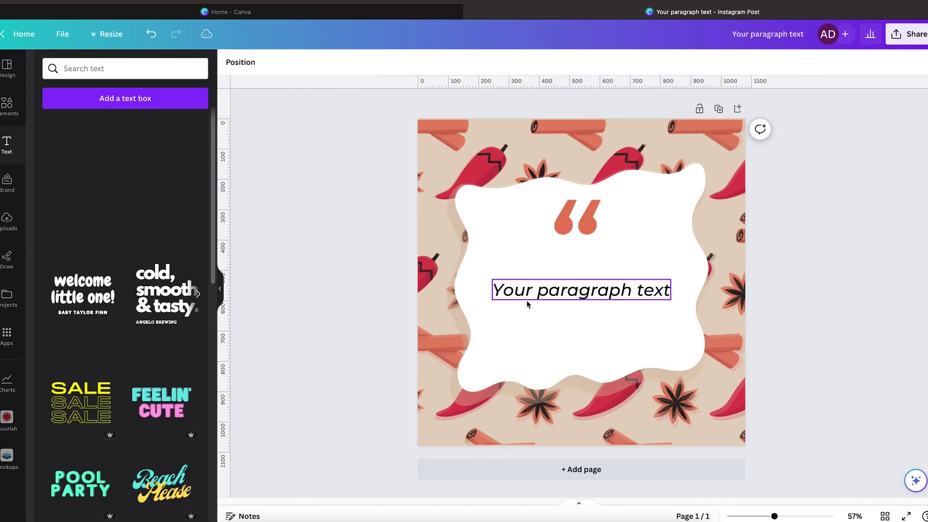
left_click(526, 301)
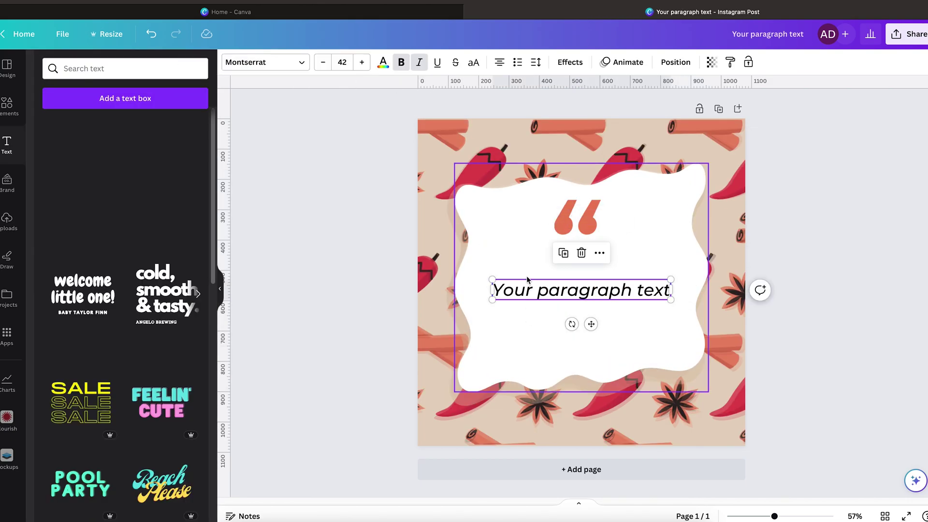
left_click_drag(527, 299, 525, 289)
left_click_drag(590, 312, 593, 294)
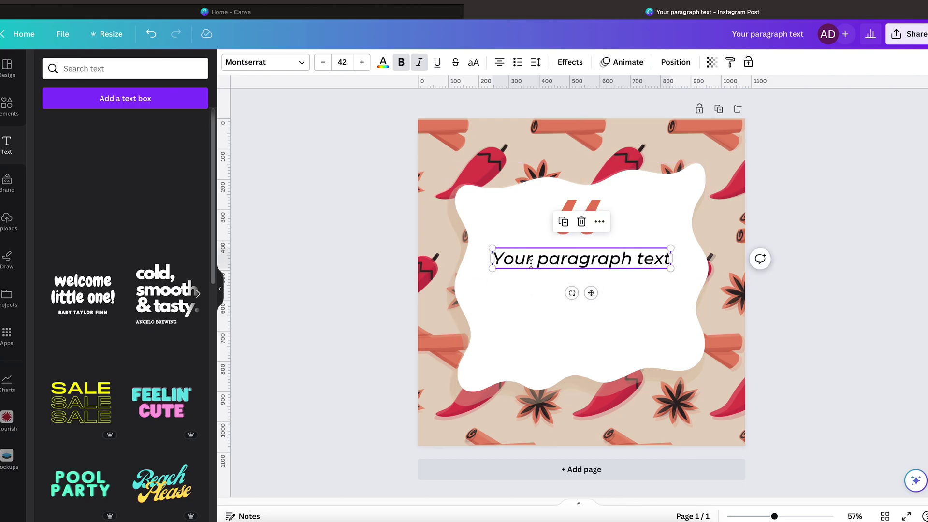
type("Qu")
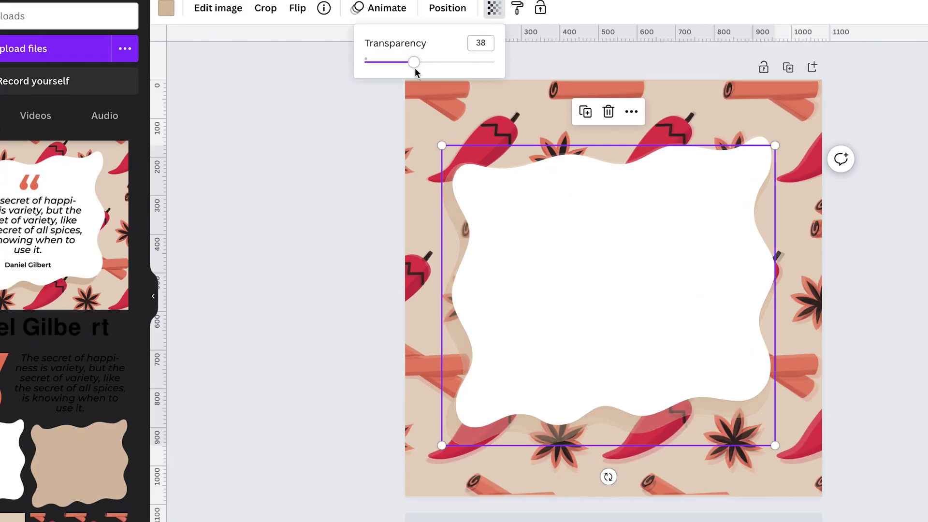
left_click_drag(415, 68, 416, 68)
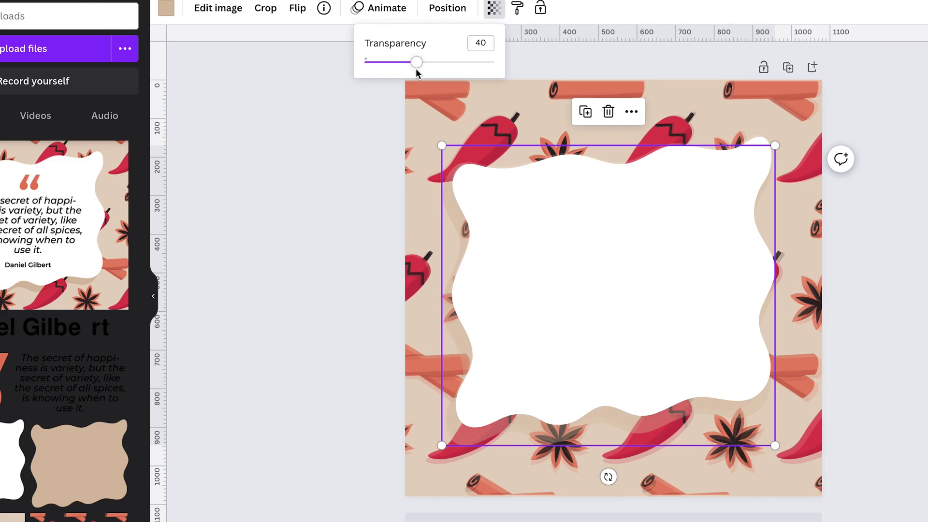
left_click(268, 224)
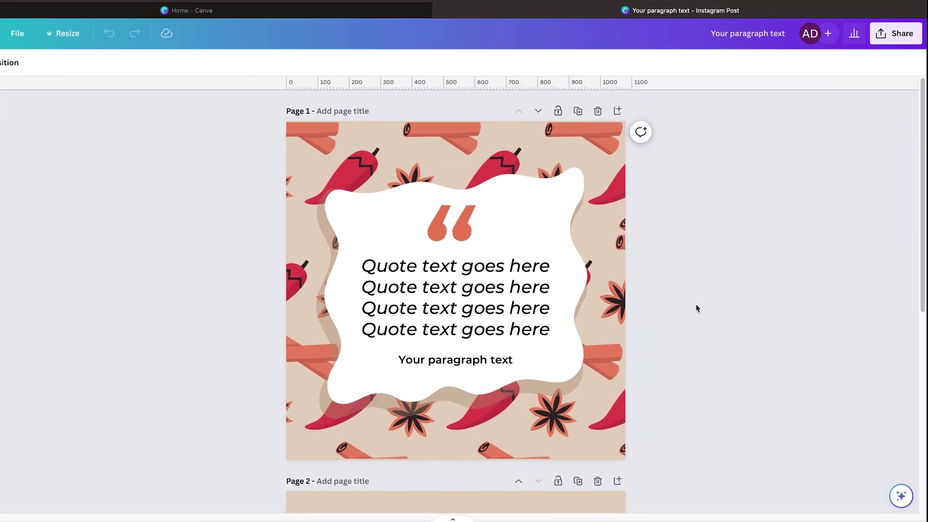
- Share the design as a template link and start a new copy with Use template
left_click(891, 40)
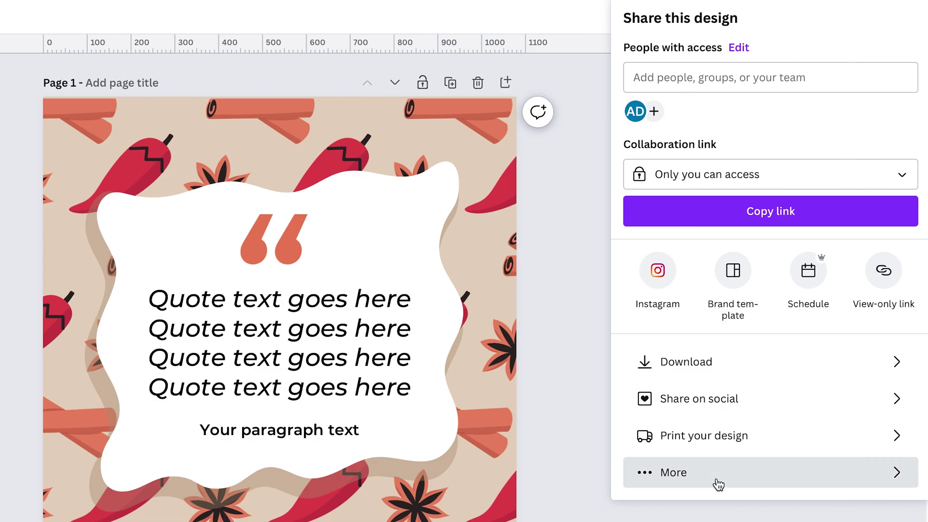
left_click(747, 433)
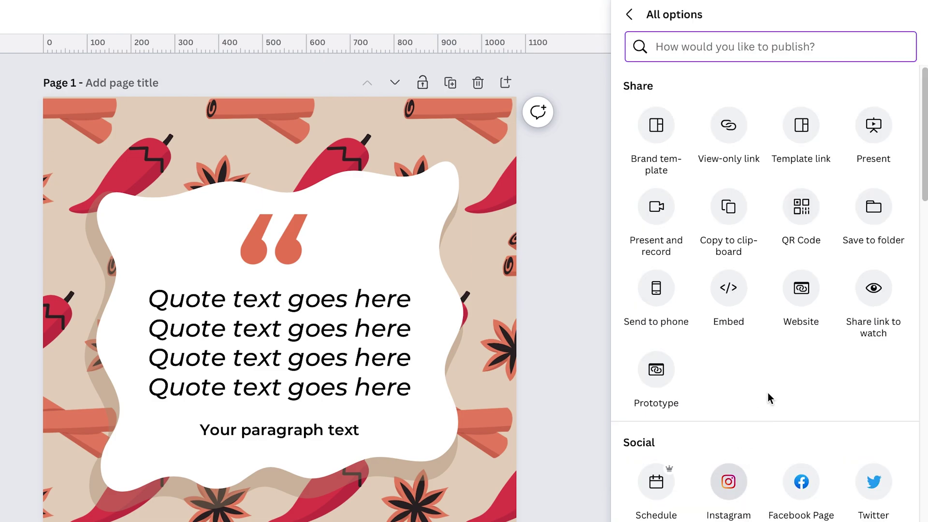
left_click(810, 129)
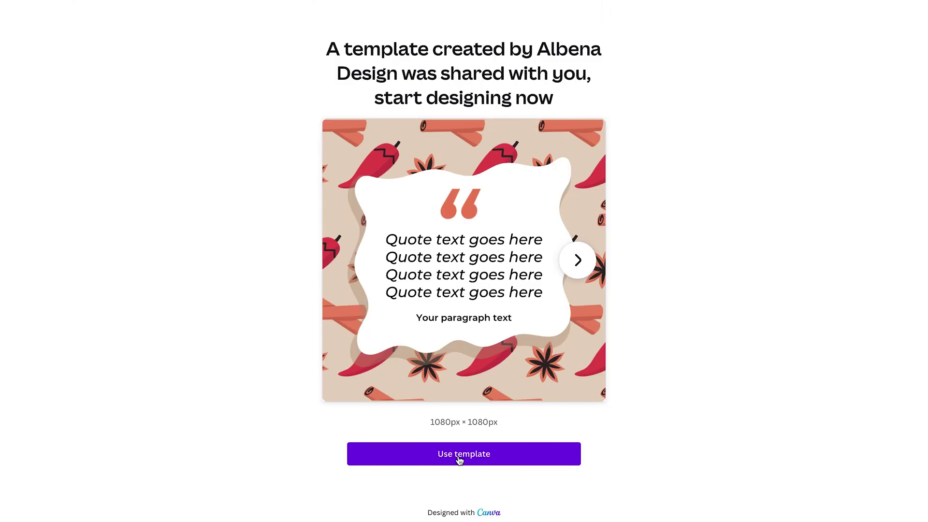
left_click(495, 448)
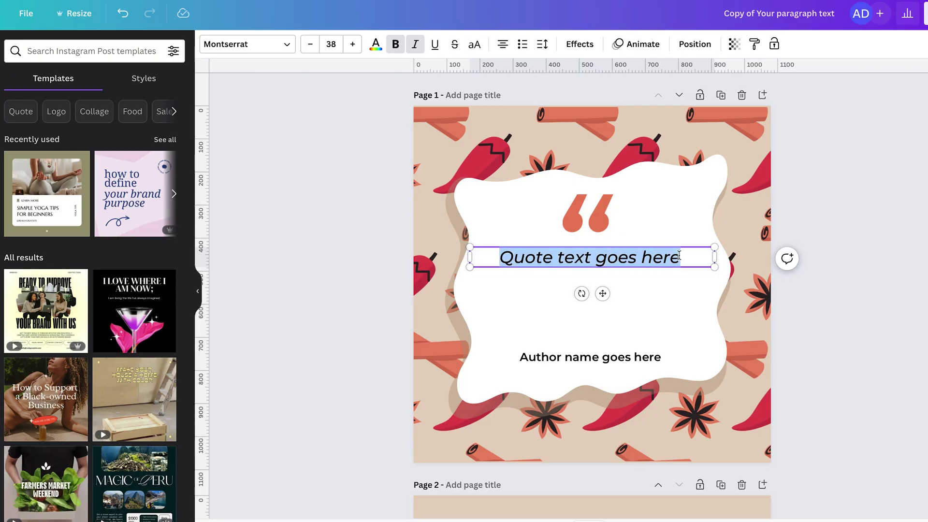
- Paste the spices quote, type the author's name, and download the finished card
key("ctrl+v")
double_click(547, 358)
type("Da")
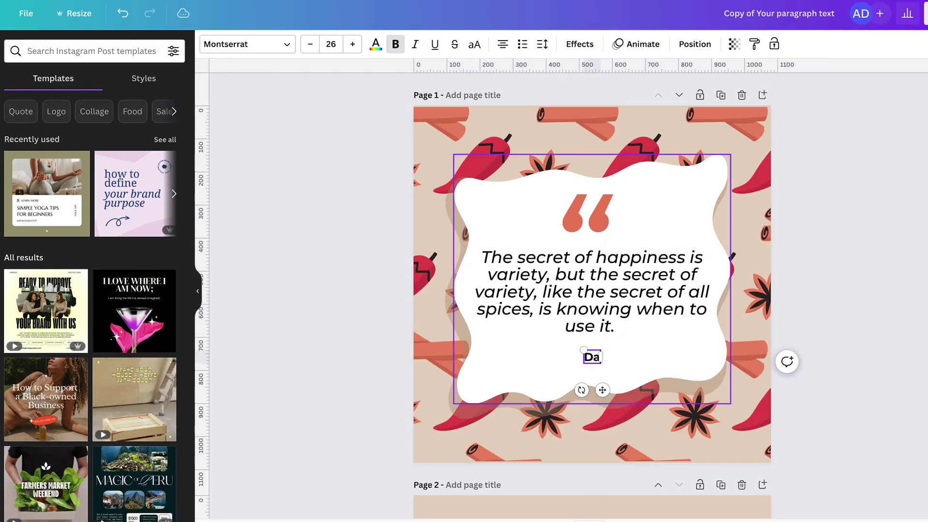
left_click(338, 317)
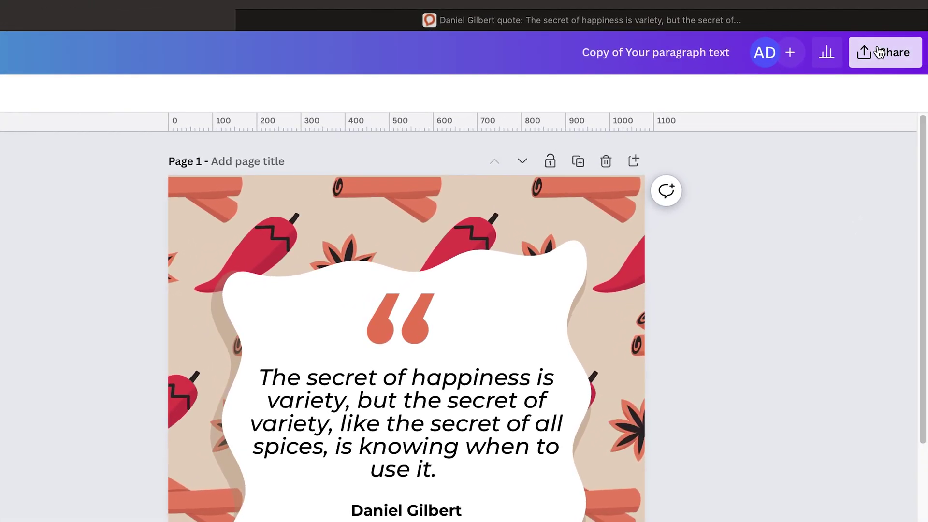
left_click(926, 13)
left_click(708, 457)
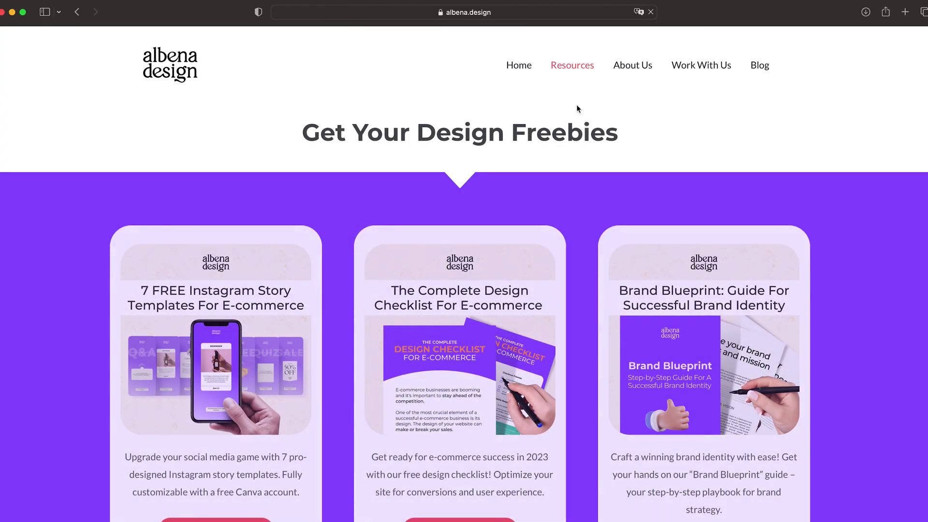
scroll(590, 197, "down", 4)
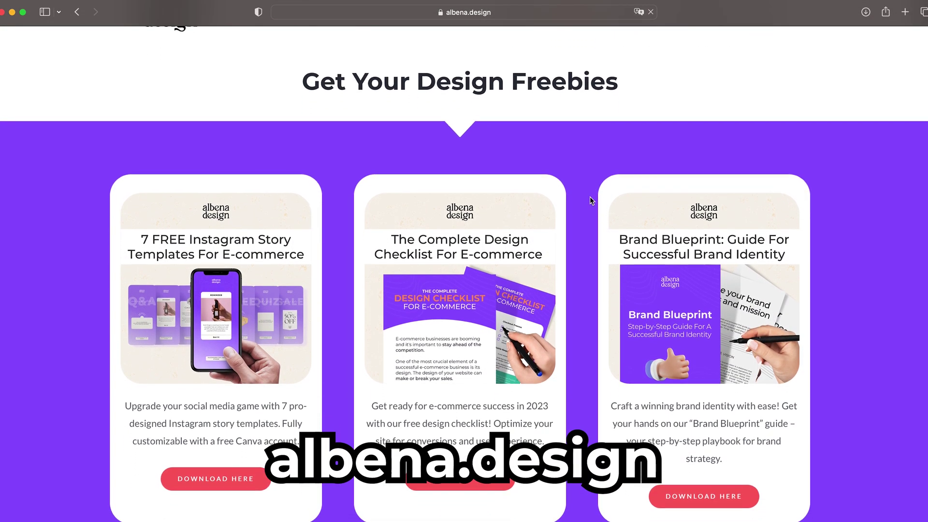
scroll(593, 292, "down", 2)
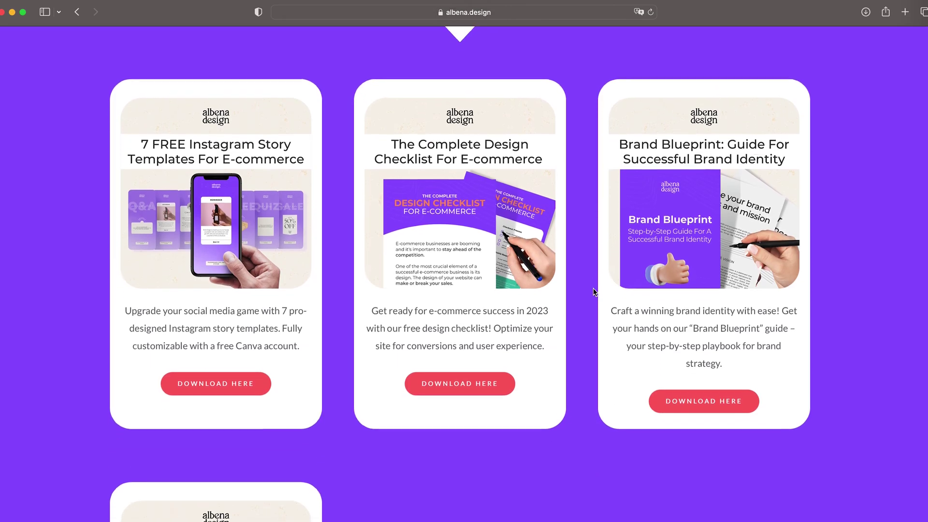